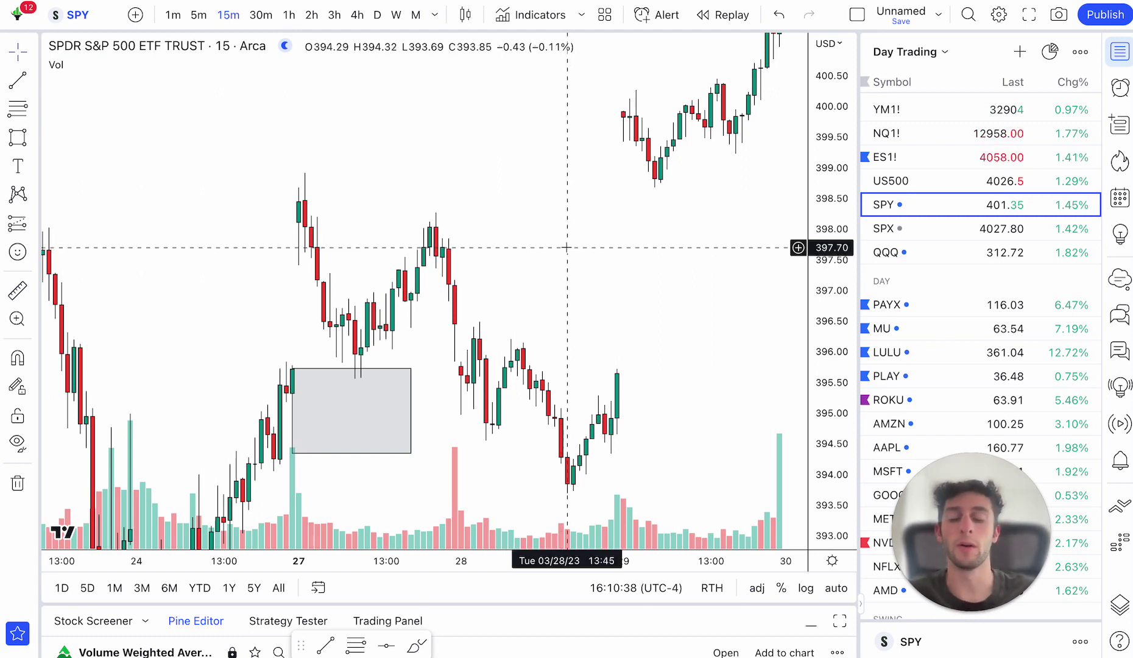
Step: Draw a rising zigzag path of eight points above the candles, from about 401.3 up to 404.3, to illustrate an uptrend
drag(537, 243, 744, 204)
scroll(630, 175, up, 2)
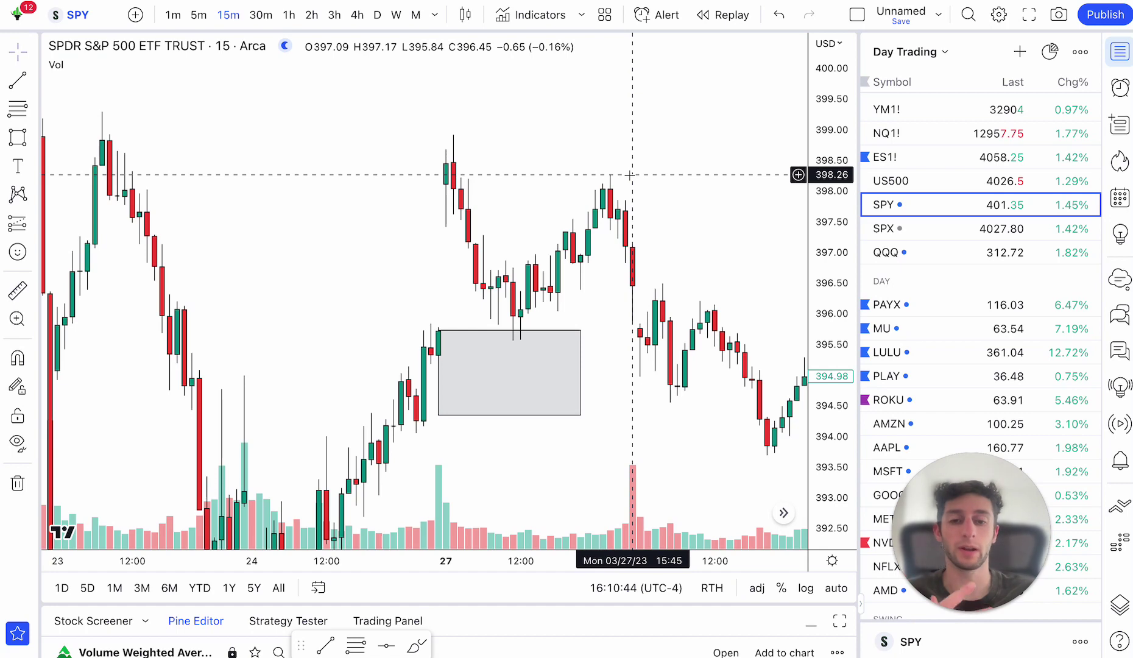
drag(579, 142, 603, 375)
click(18, 137)
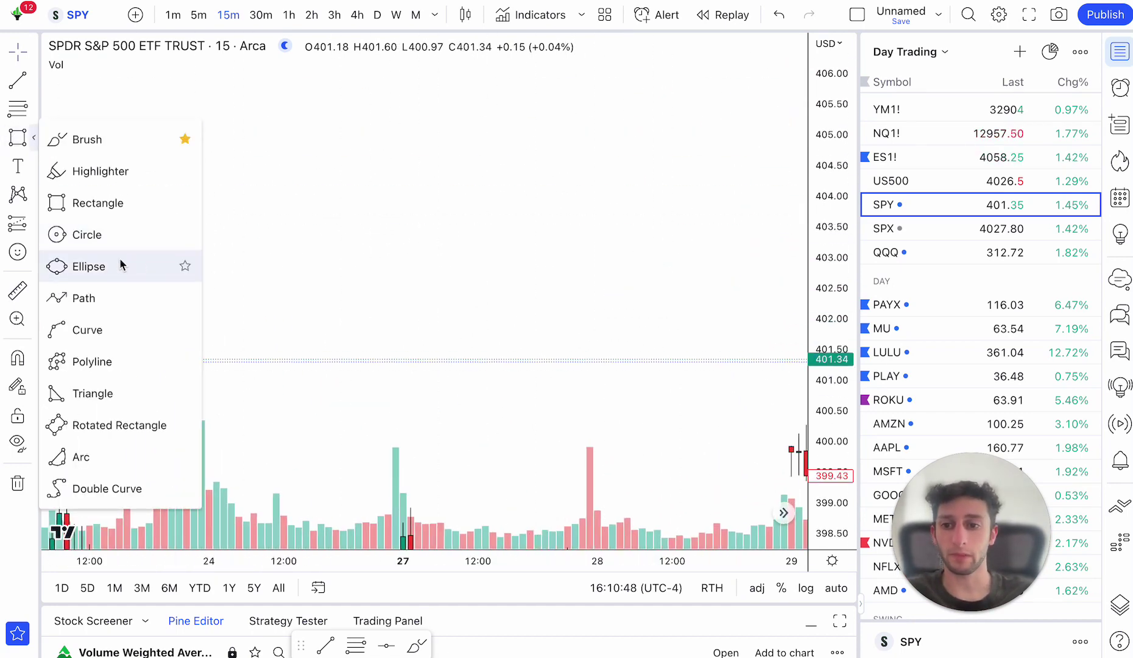
click(182, 297)
click(238, 361)
click(283, 268)
click(328, 300)
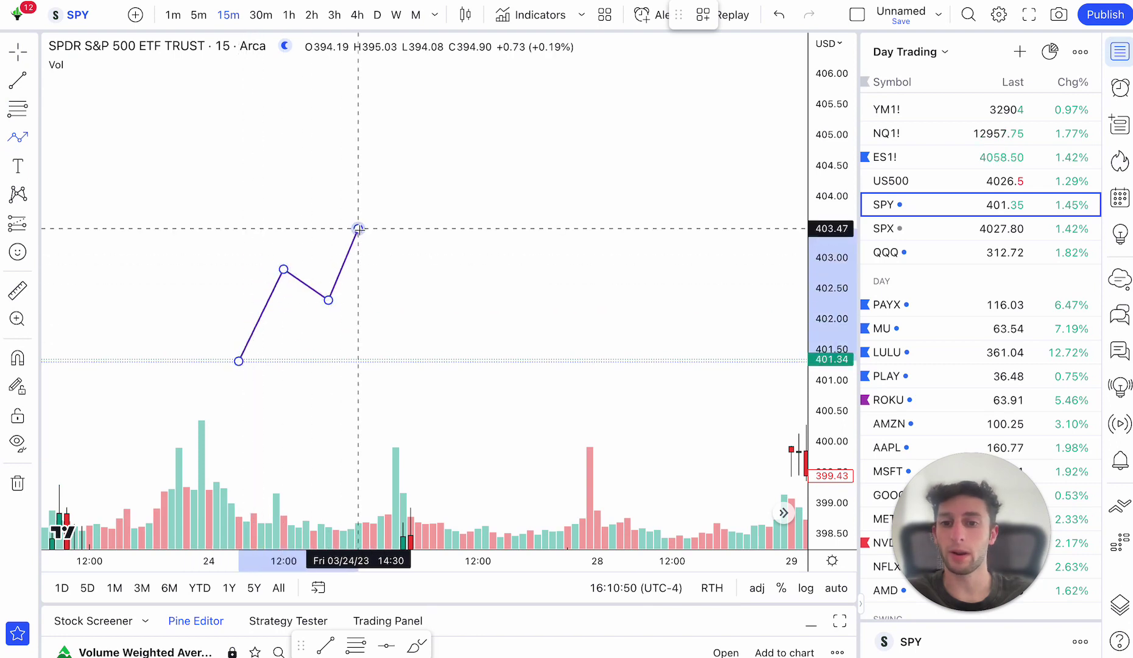
click(358, 229)
click(403, 265)
click(433, 207)
click(470, 247)
double_click(508, 176)
drag(552, 220, 505, 177)
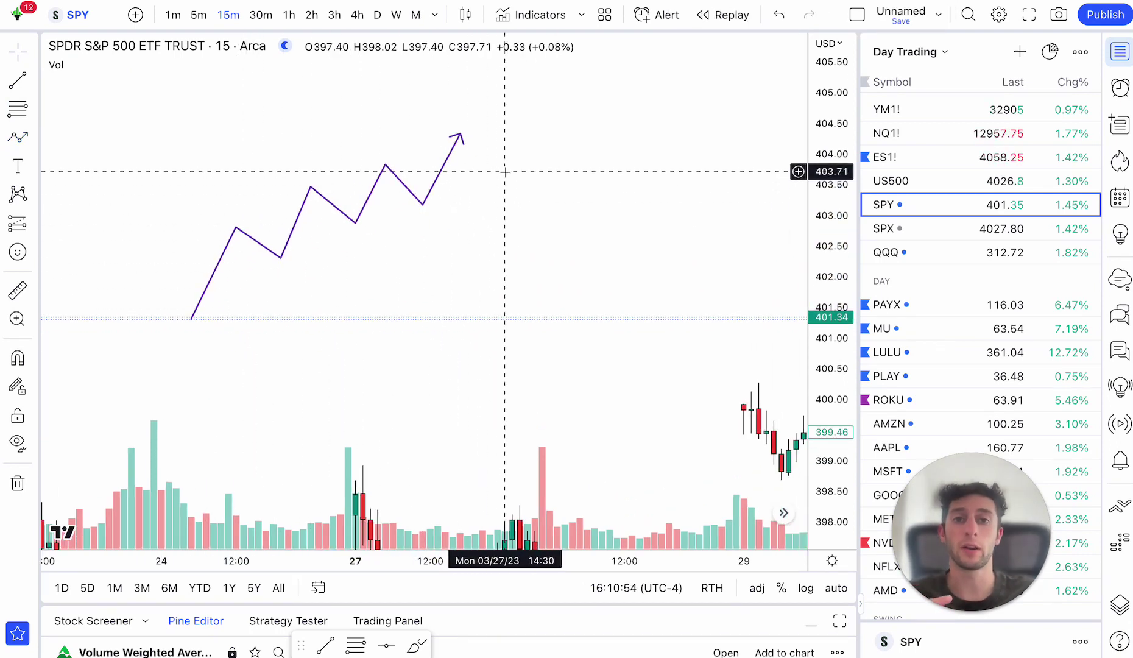
Step: Draw a falling zigzag path of eight points below the rising one, from about 402.5 down to 400.2, to illustrate a downtrend
click(18, 137)
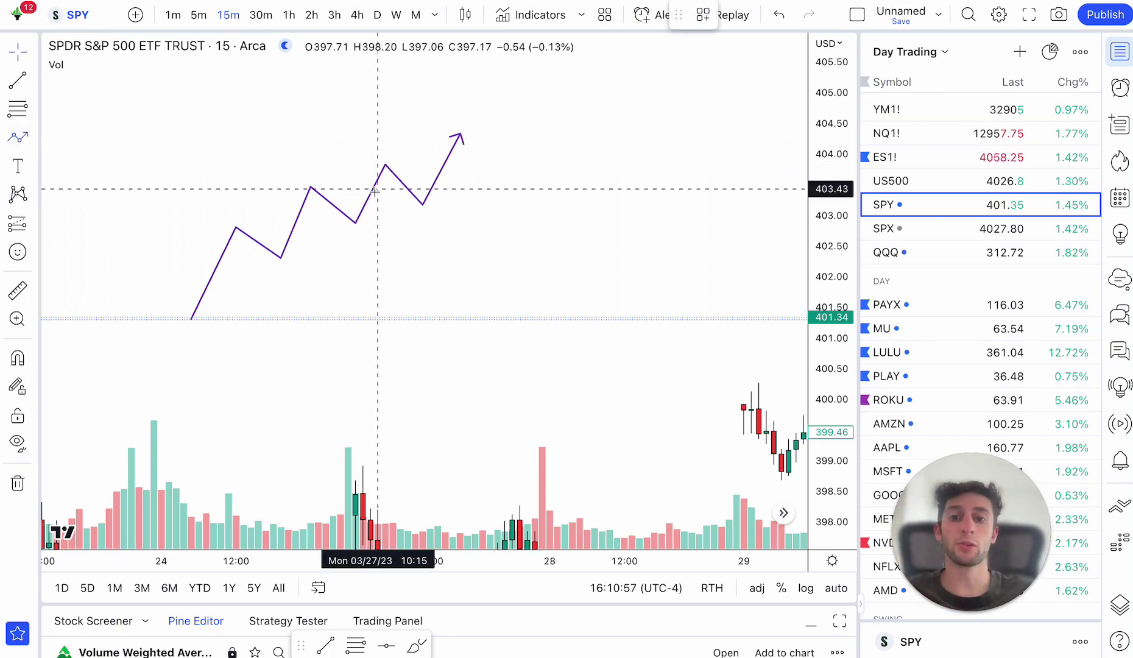
click(385, 244)
click(407, 292)
click(445, 272)
click(467, 320)
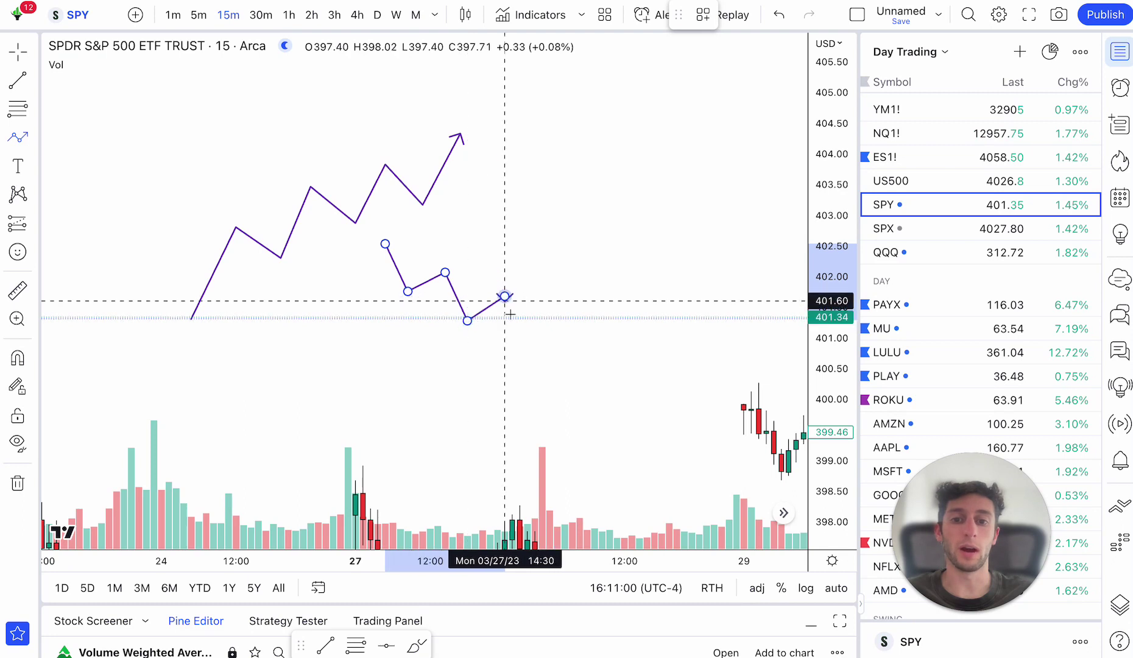
click(505, 297)
click(519, 342)
click(572, 314)
double_click(602, 388)
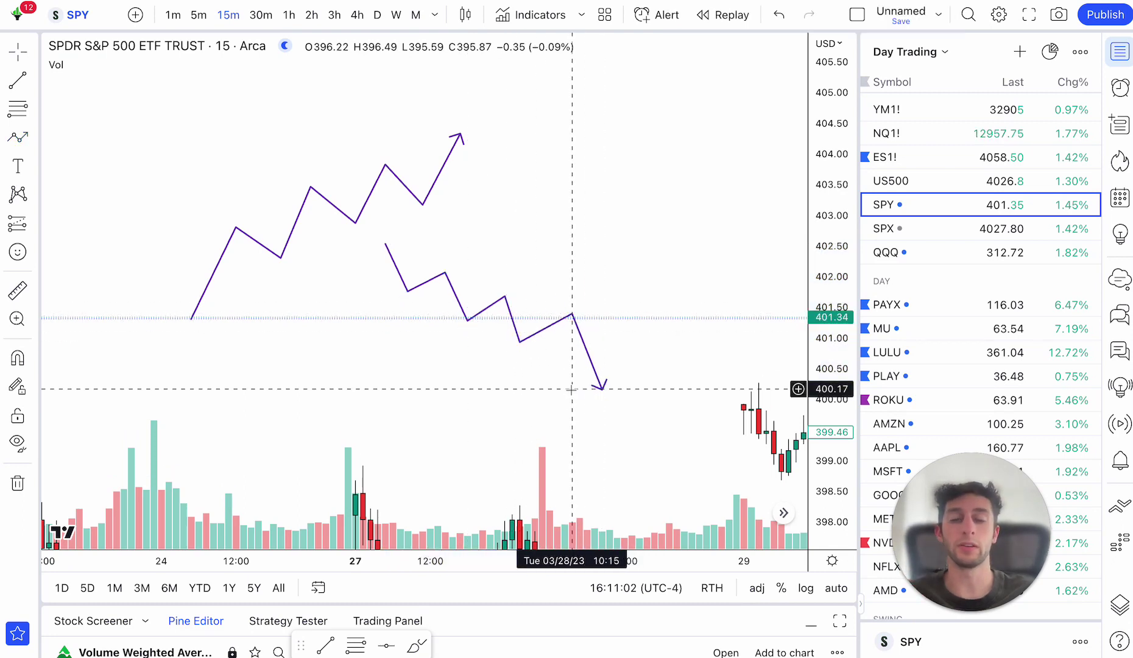
Step: Delete the falling zigzag path and the rising zigzag path from the chart
click(603, 387)
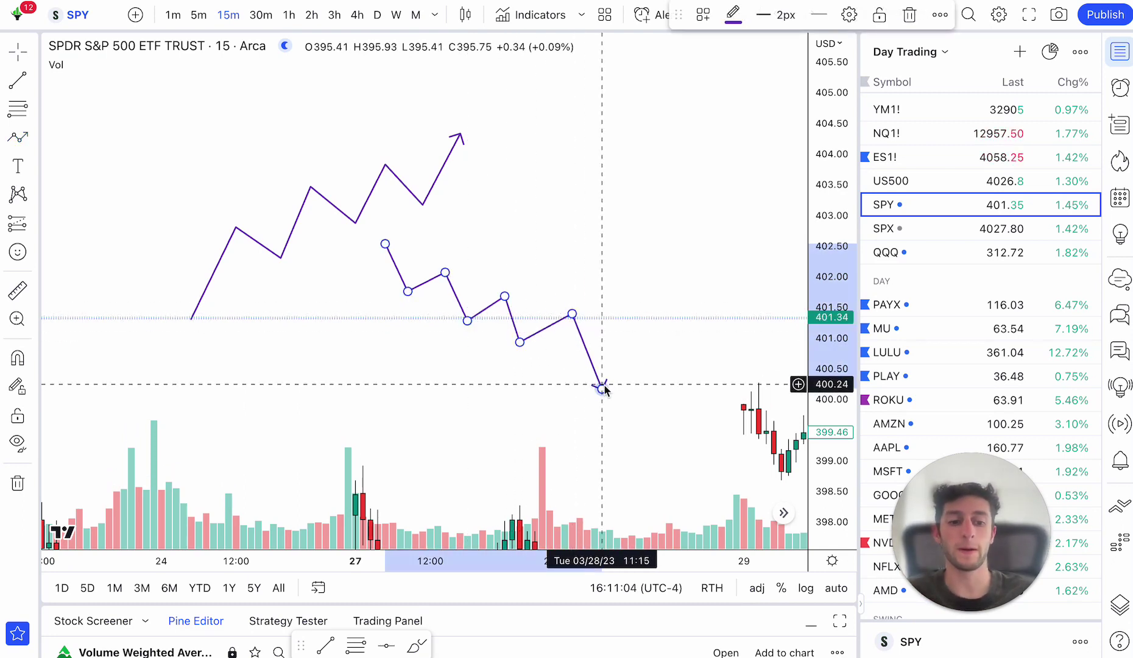
key(Delete)
click(423, 205)
key(Delete)
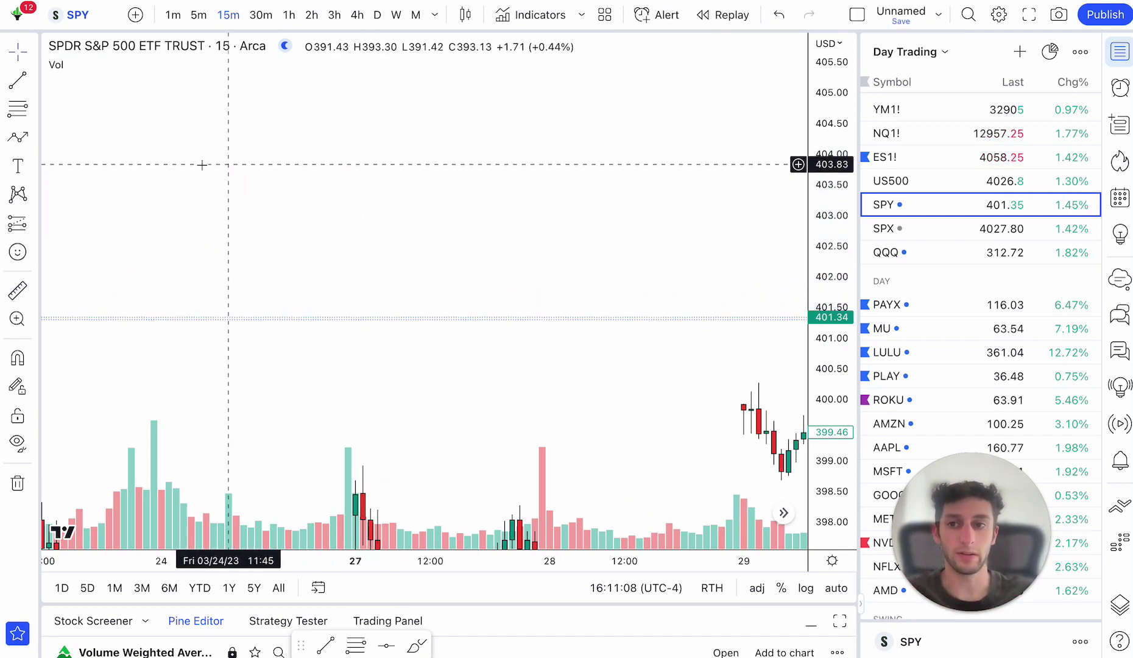
Step: Draw a bearish reversal path rising from about 402.3 to a higher high near 404.3, then falling in lower highs and lows to about 399.9
click(17, 139)
click(281, 260)
click(363, 163)
click(422, 208)
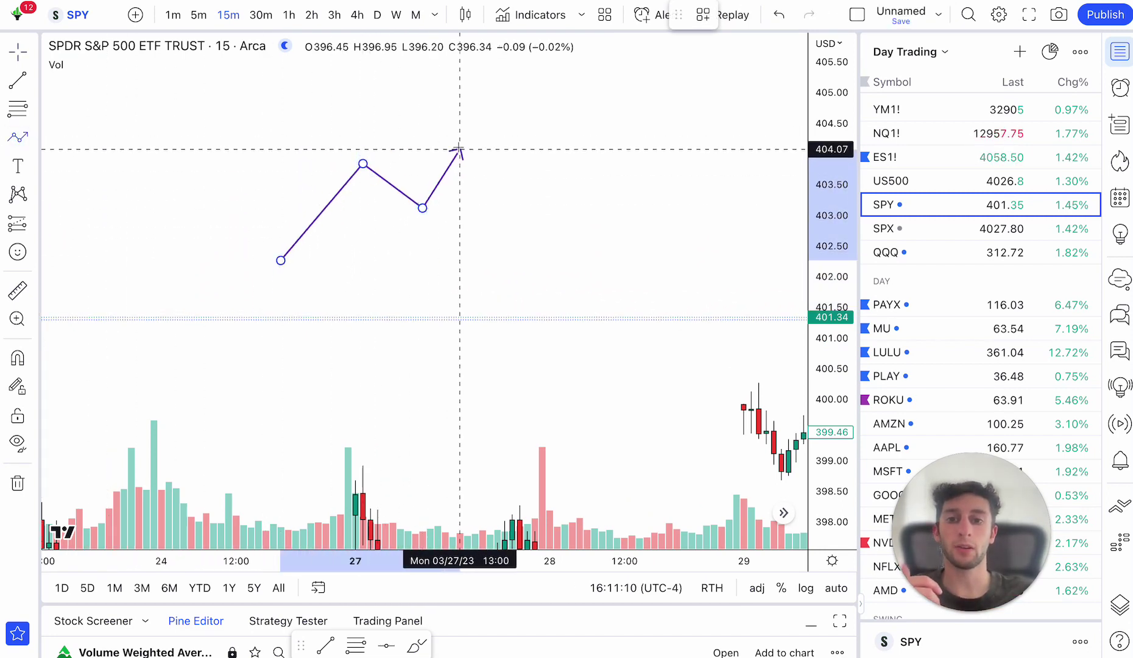
click(475, 134)
click(513, 291)
click(565, 217)
click(594, 351)
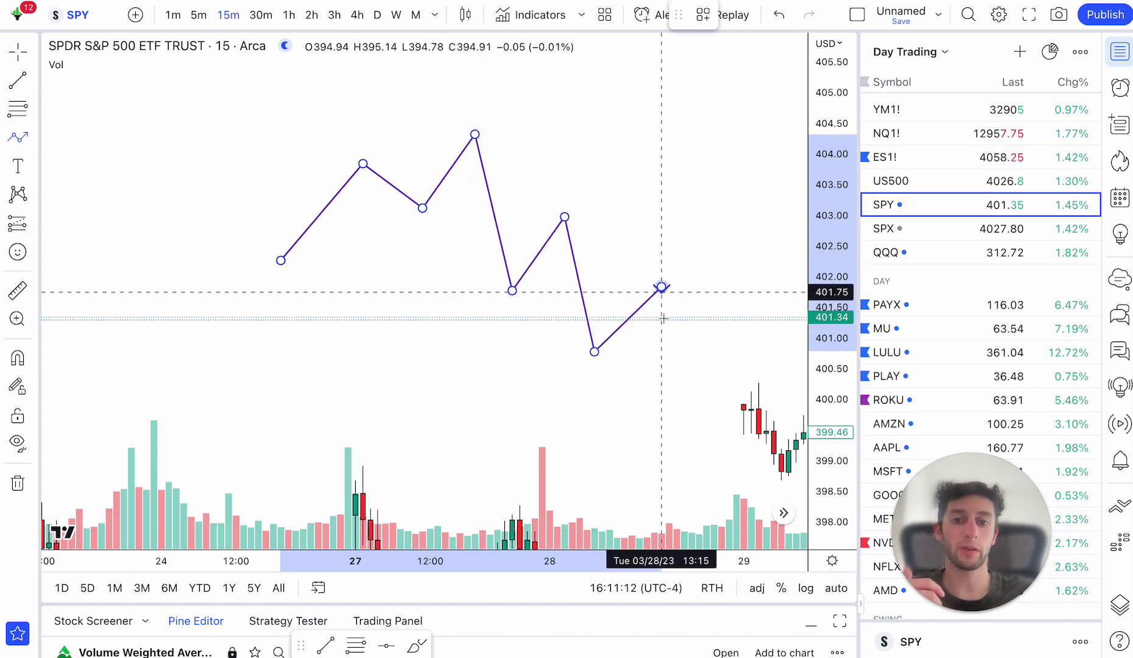
click(661, 287)
double_click(668, 404)
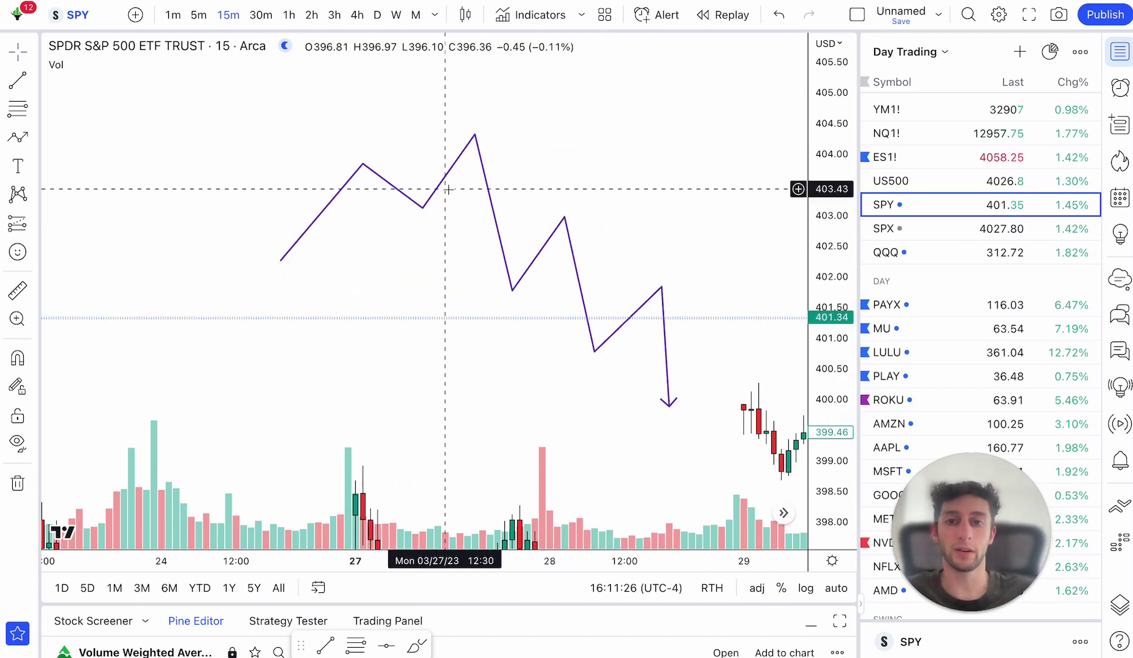
Step: Reshape the bearish reversal path by lowering its first pullback point to about 402.9 and slightly shifting its first peak
drag(423, 208, 430, 220)
drag(363, 163, 371, 161)
click(299, 147)
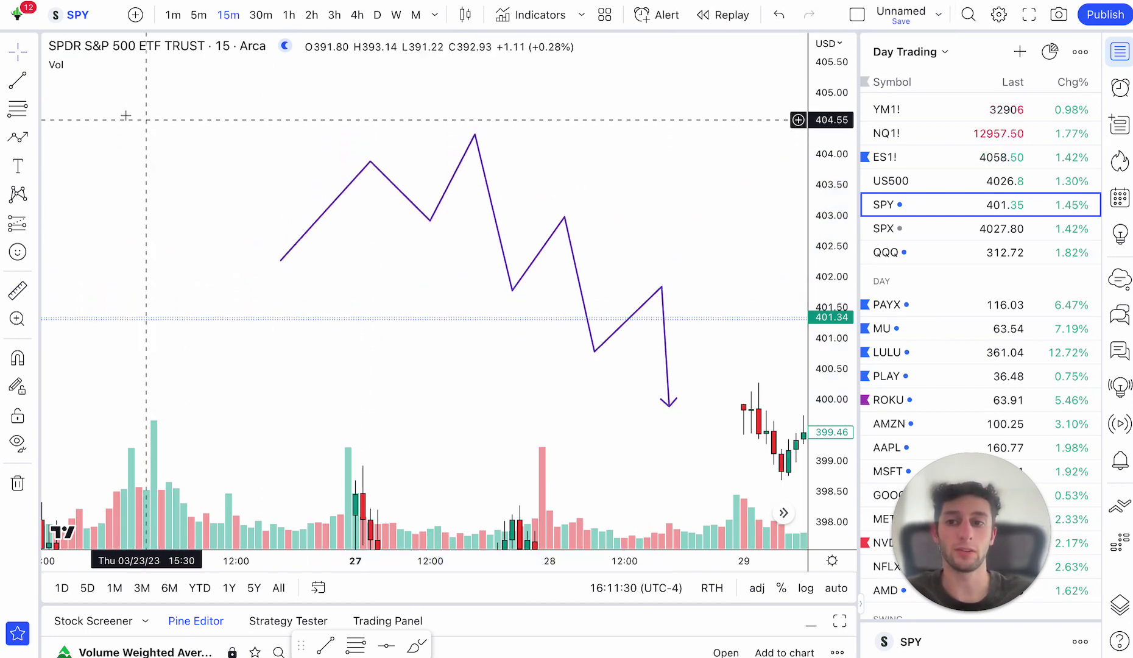
Step: Mark the structure break with a short horizontal trend line from the pullback low at about 402.9 to the falling leg
click(18, 81)
drag(430, 221, 490, 221)
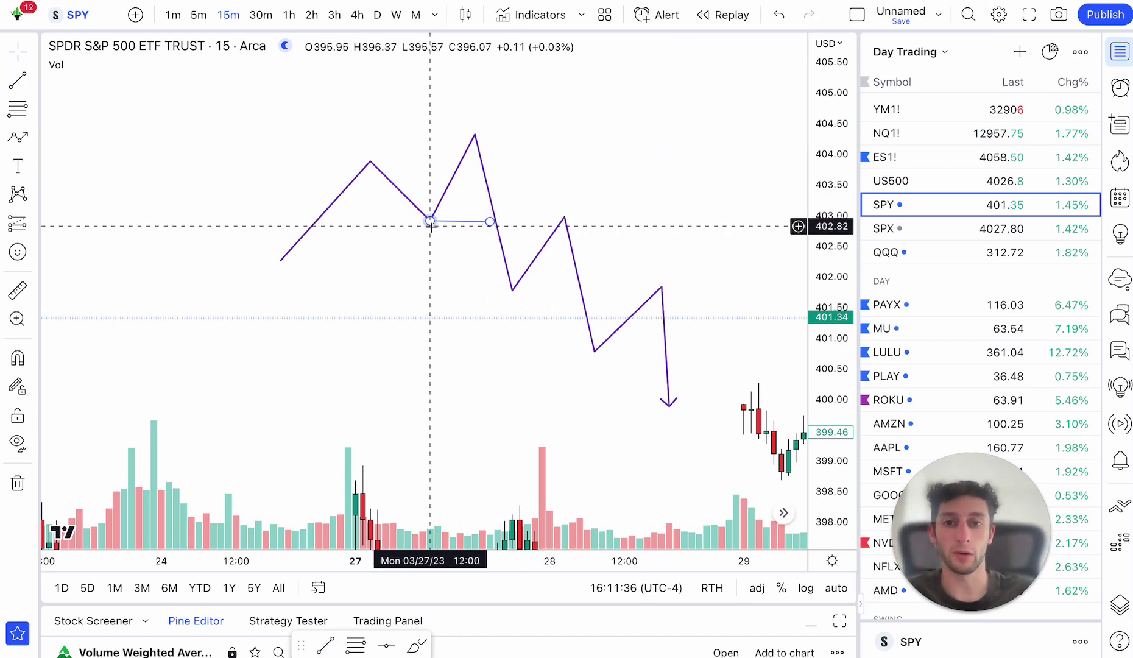
click(436, 195)
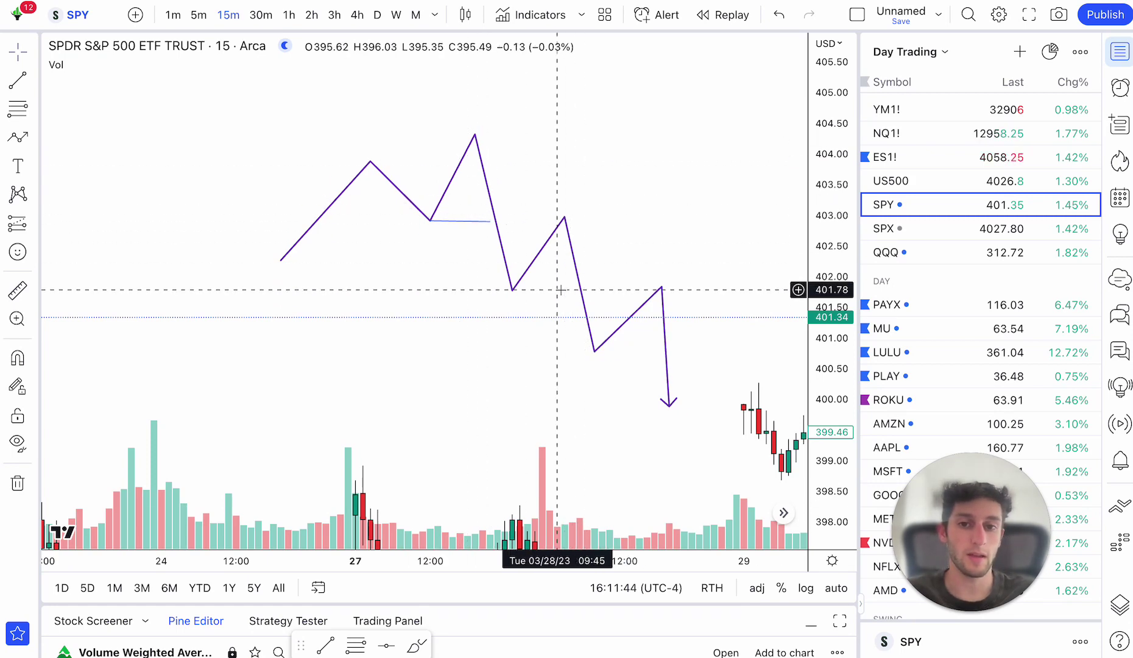
Step: Draw a bullish reversal path in the empty area above, falling from about 408.7 to 405.4 and rising to about 409.6
drag(557, 281, 393, 420)
drag(552, 263, 441, 381)
click(17, 137)
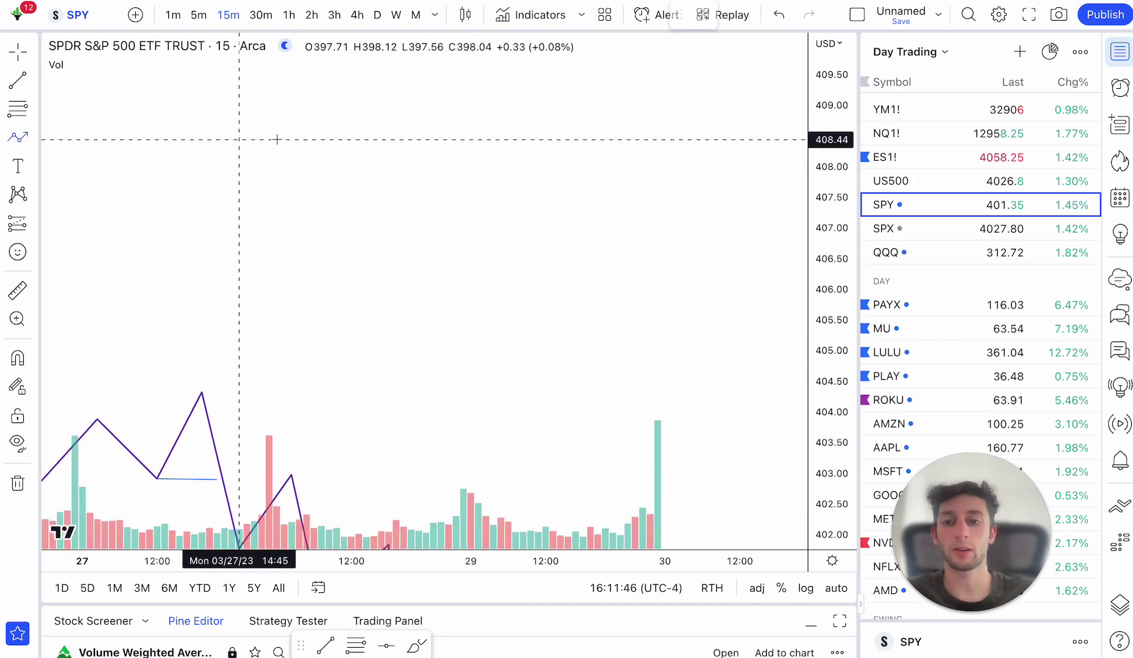
click(306, 123)
click(366, 221)
click(403, 167)
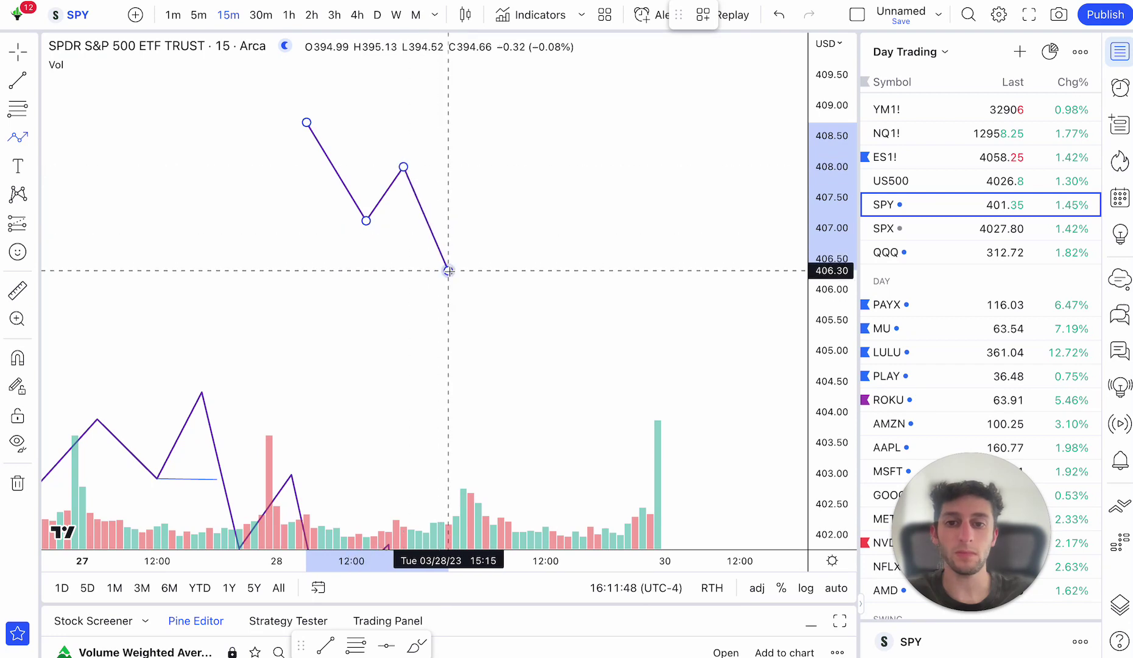
click(448, 269)
click(500, 233)
click(538, 324)
click(590, 137)
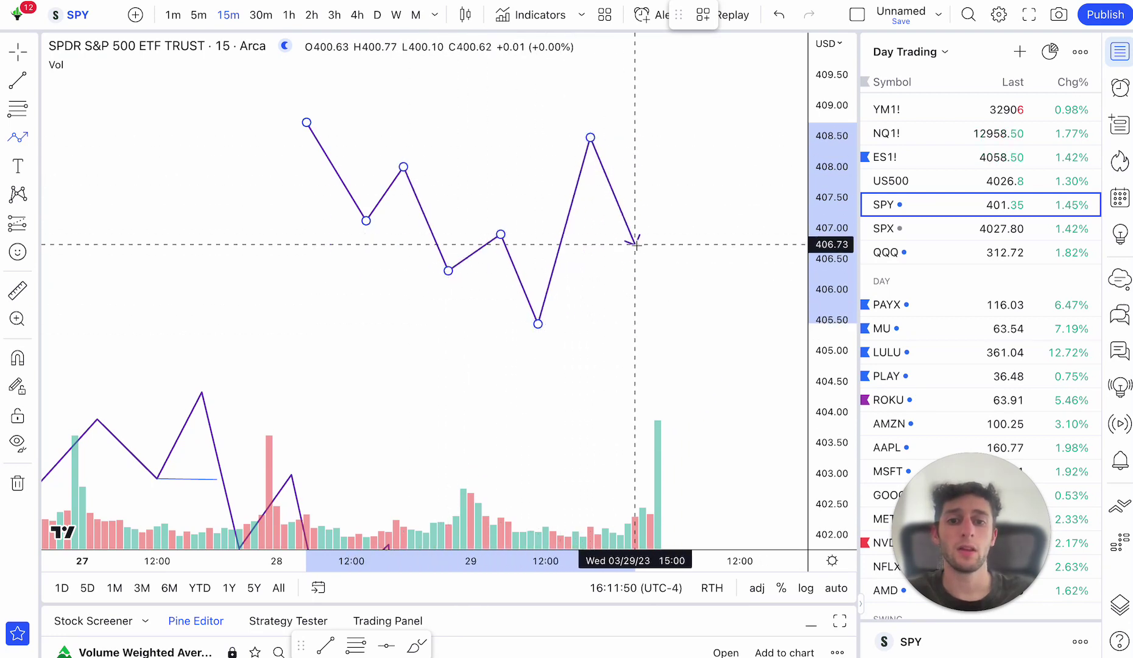
click(635, 244)
double_click(702, 68)
click(562, 95)
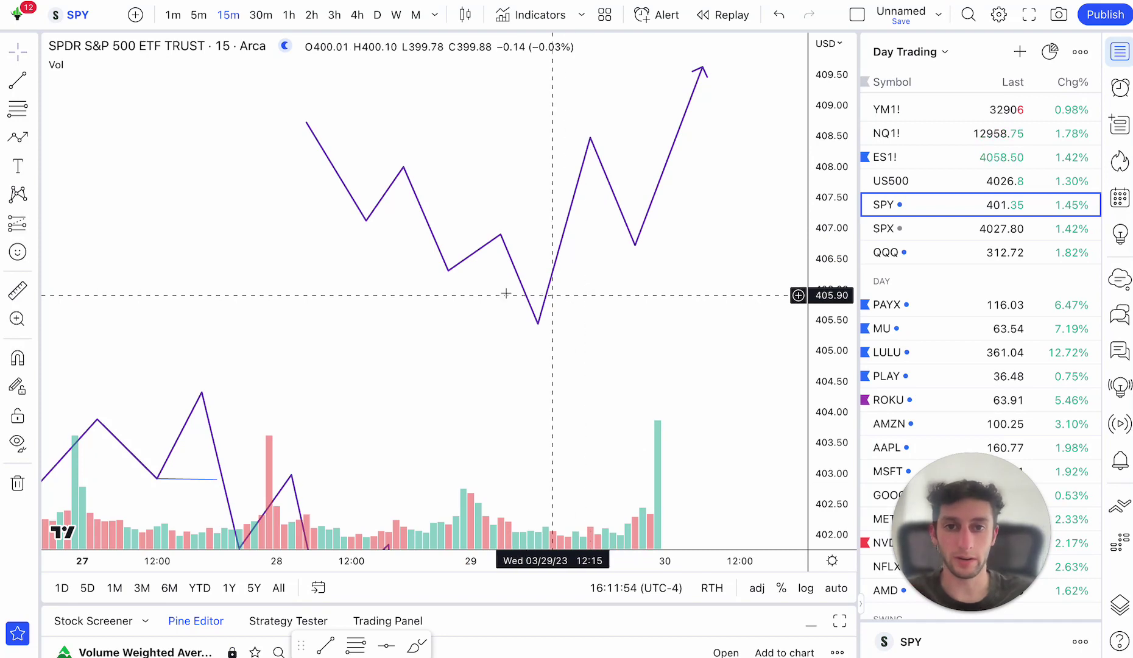
Step: Mark the bullish structure break with a short horizontal trend line at about 406.96 from the last lower high to the rising leg
click(17, 79)
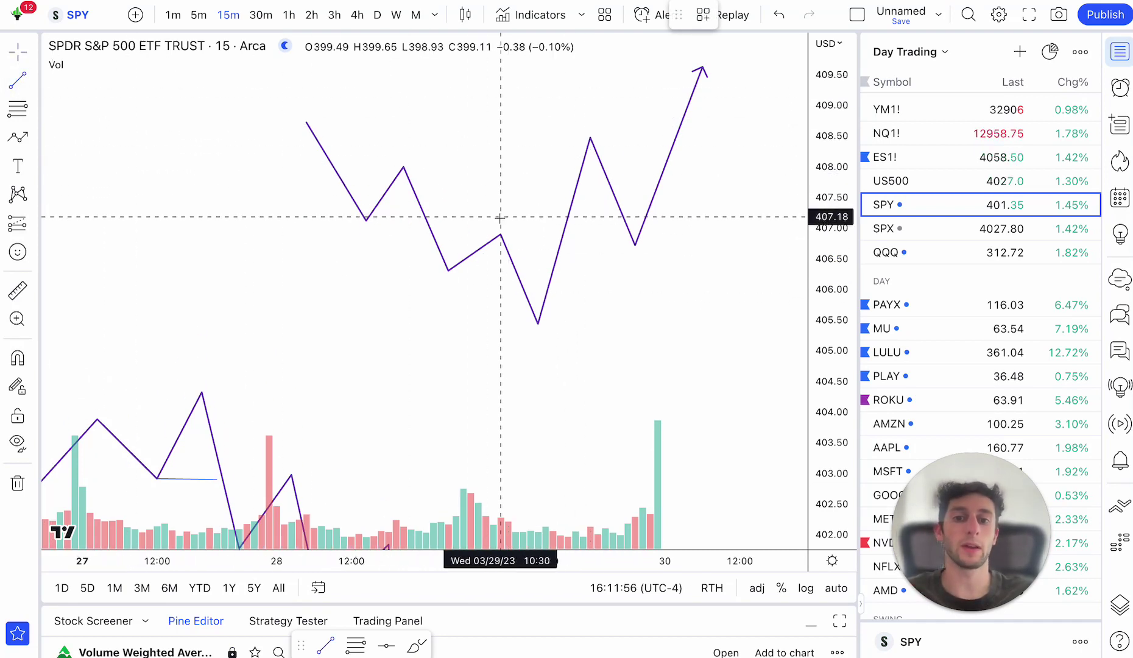
click(501, 232)
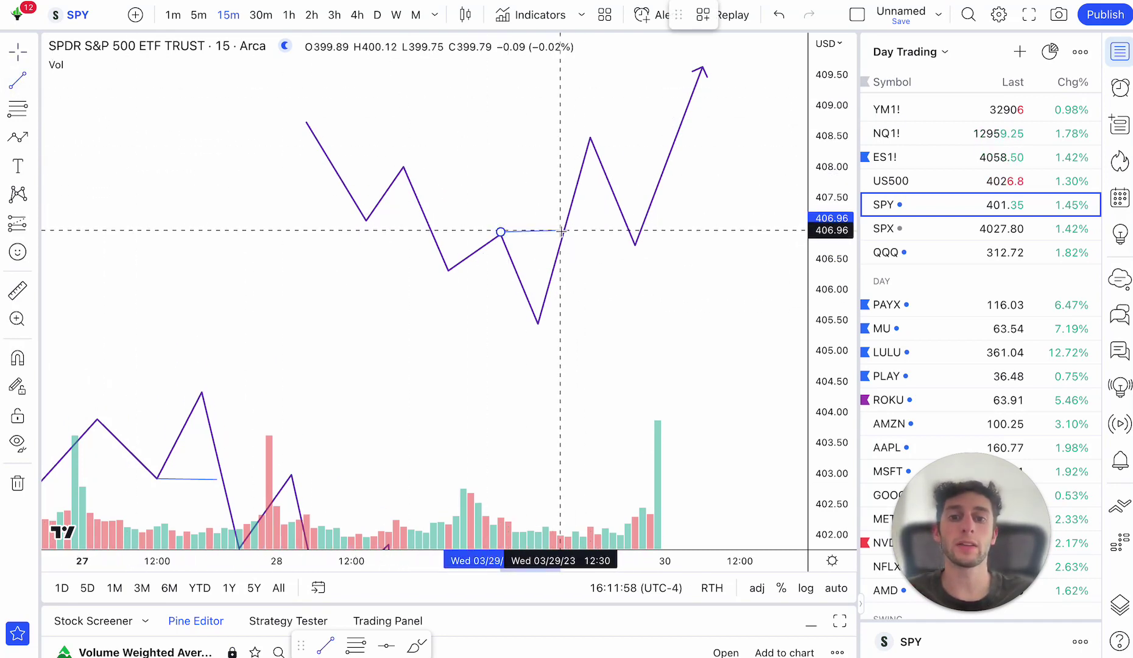
click(560, 231)
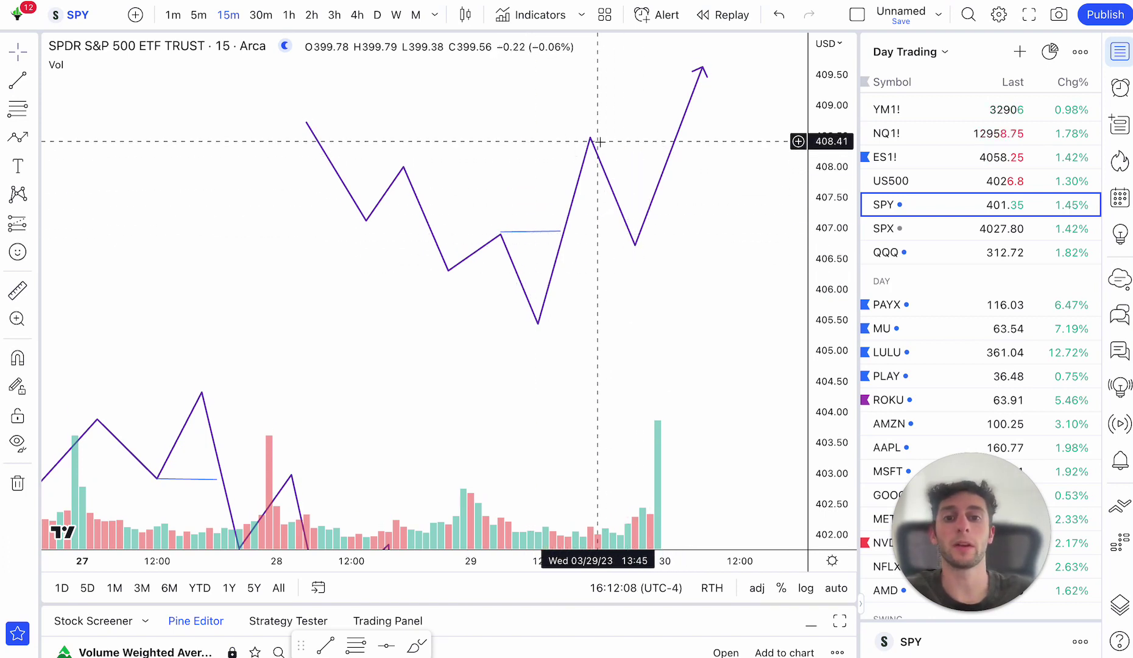
drag(603, 141, 576, 169)
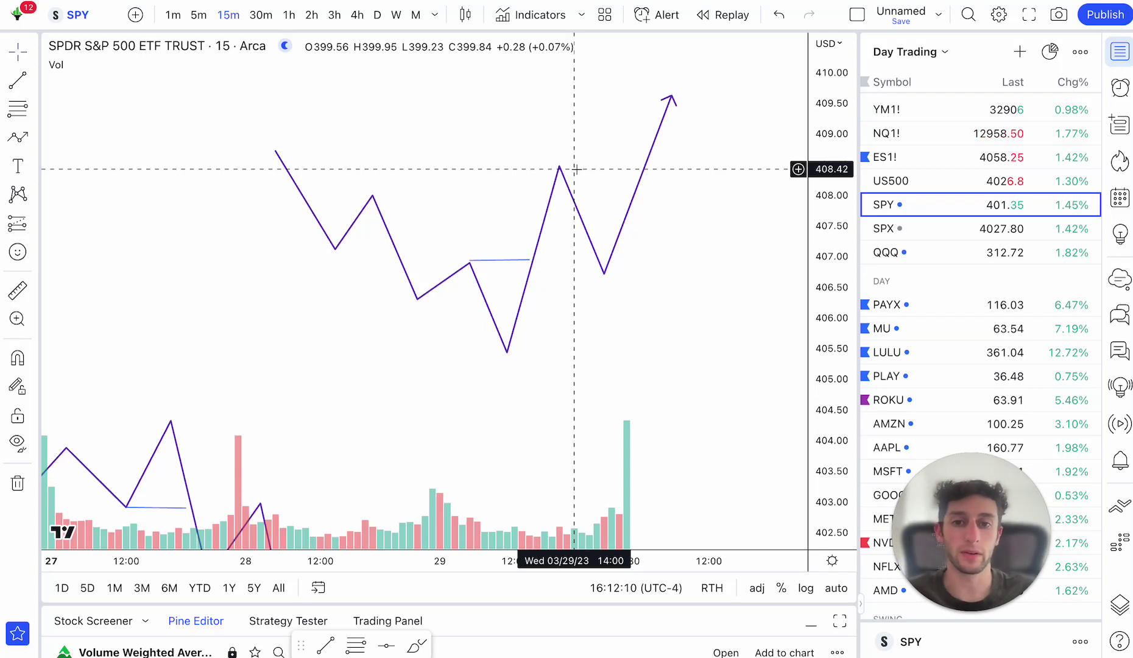
drag(444, 121, 428, 115)
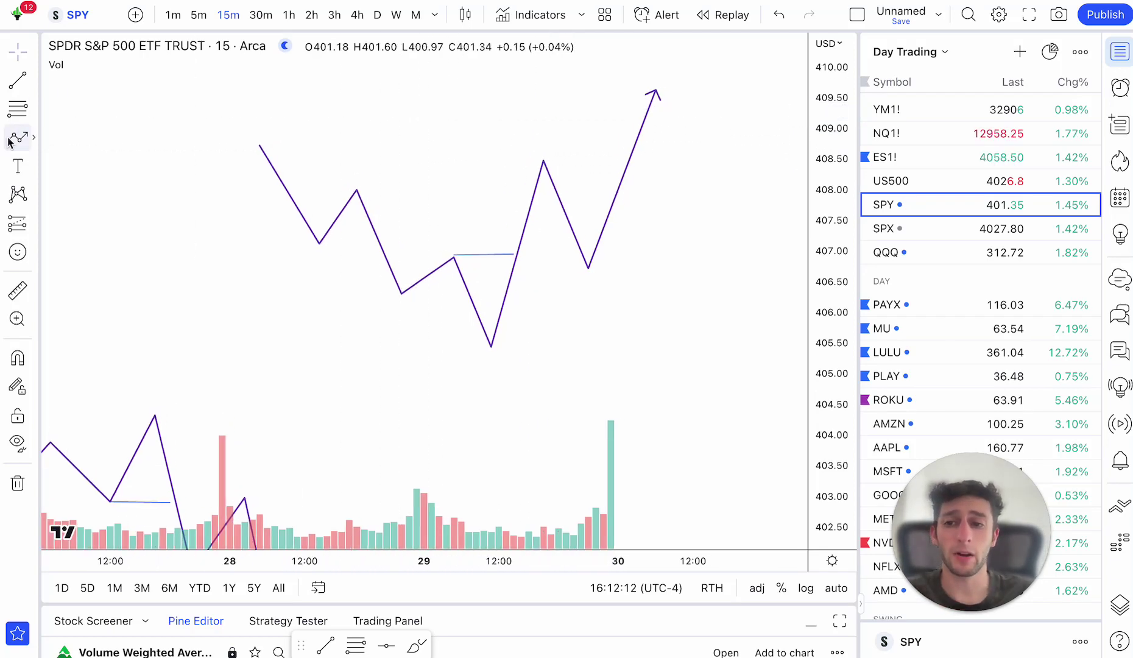
click(17, 142)
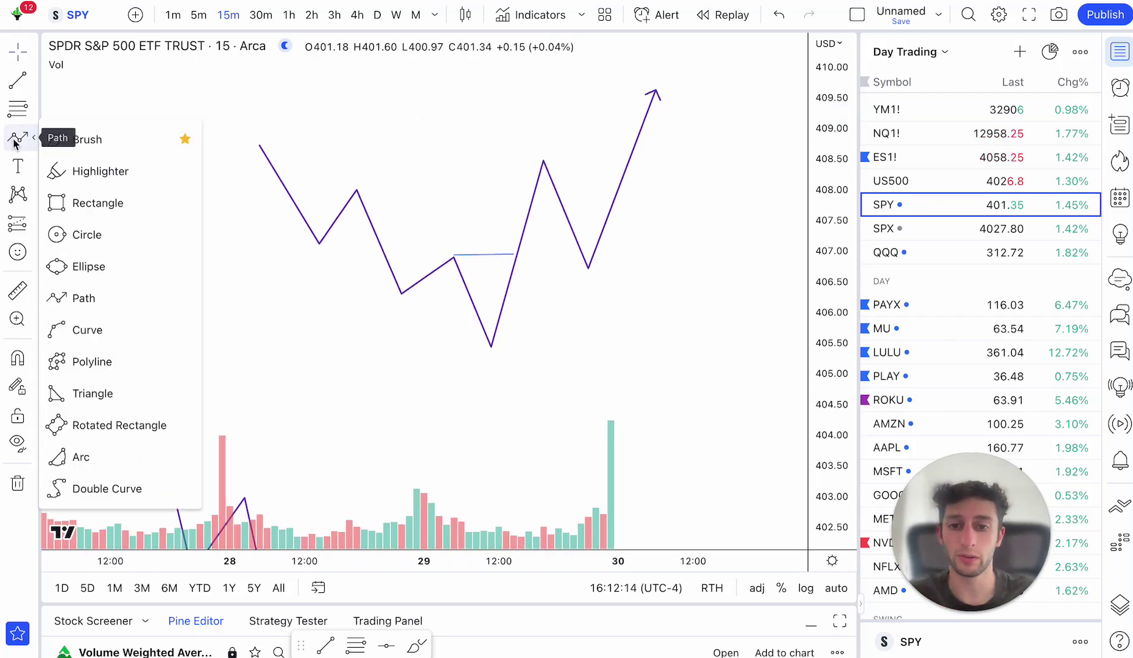
click(323, 171)
mouse_move(357, 288)
mouse_down()
mouse_move(428, 315)
mouse_move(378, 299)
mouse_up()
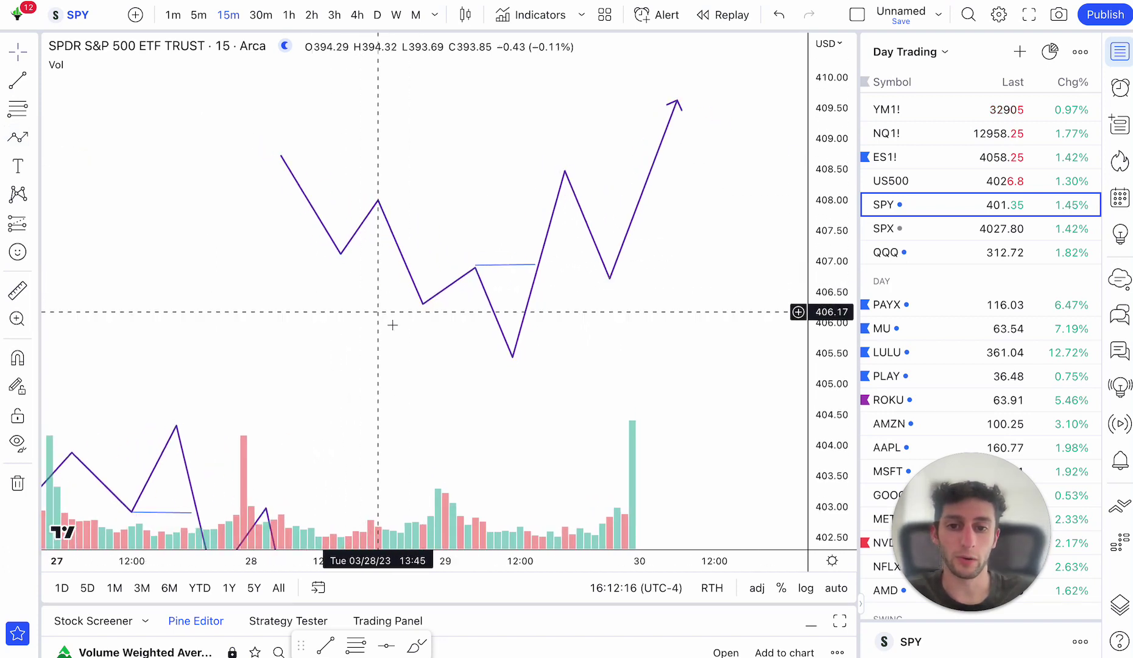
Step: Delete both reversal paths and their horizontal break lines from the chart
drag(514, 348, 458, 336)
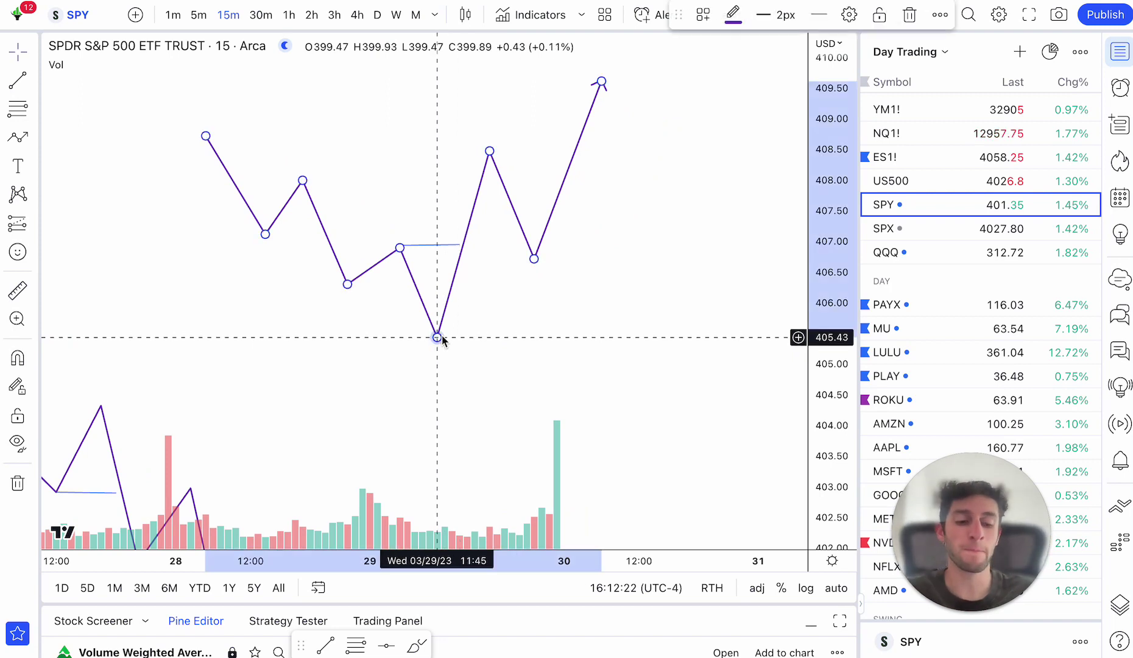
key(Delete)
drag(435, 323, 522, 219)
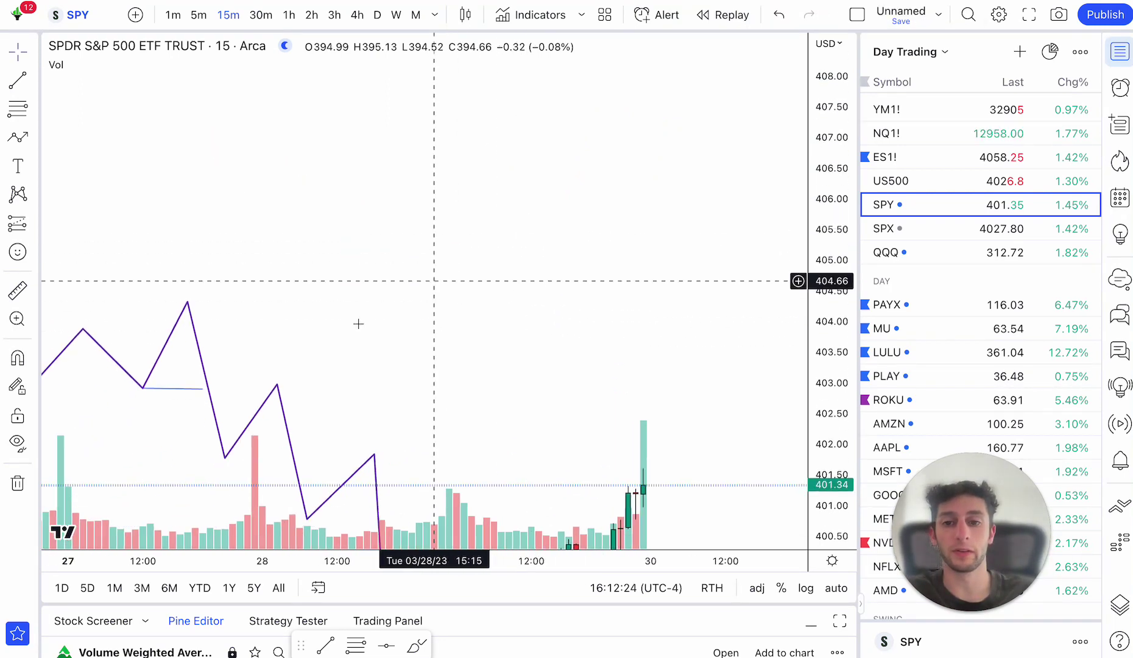
click(202, 389)
key(Delete)
click(262, 400)
key(Delete)
Step: Switch the SPY chart to the 5-minute timeframe and show the March 27 candles around the gray demand zone
drag(410, 421, 522, 122)
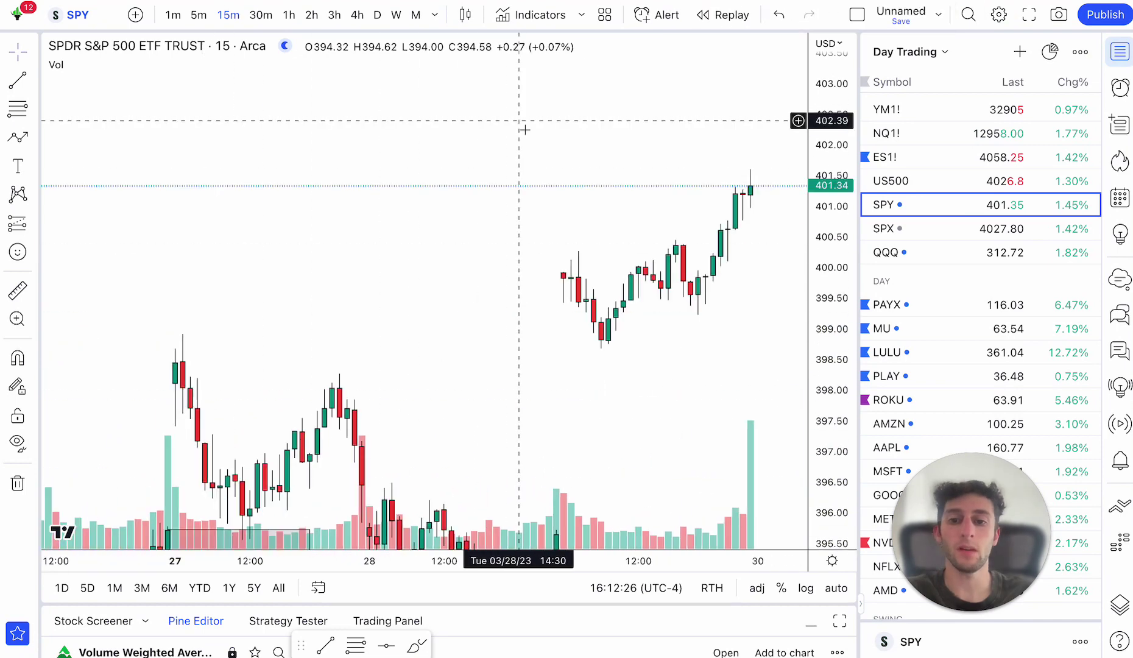
scroll(550, 298, down, 2)
drag(550, 299, 607, 83)
drag(403, 225, 596, 203)
scroll(596, 202, up, 4)
drag(505, 174, 564, 210)
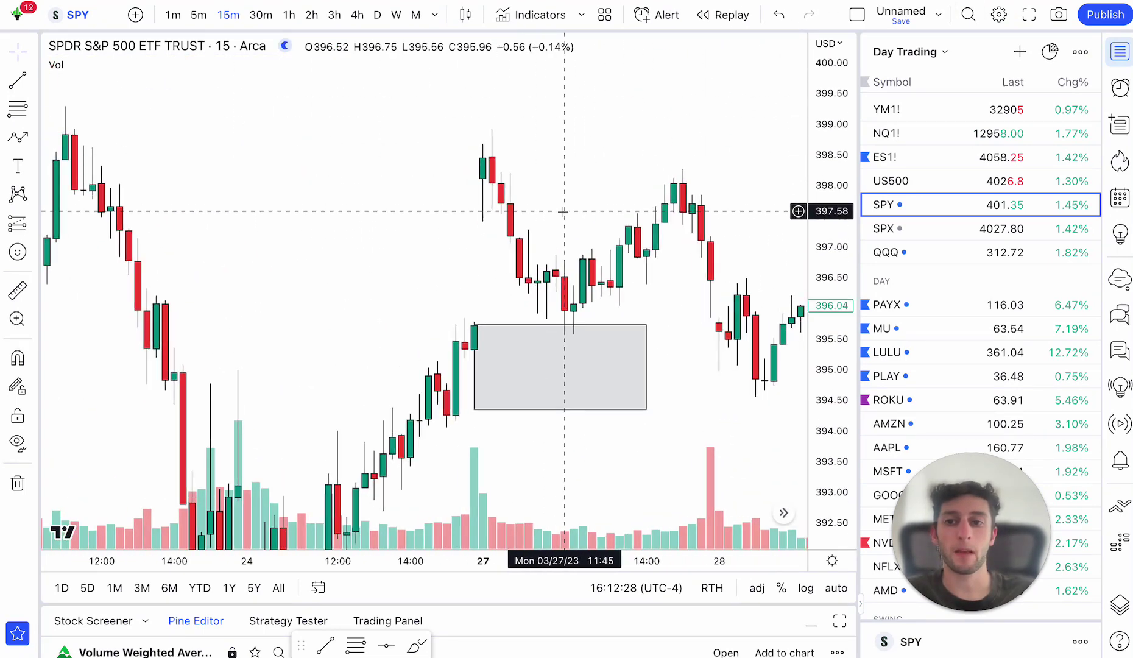
scroll(565, 210, up, 2)
drag(823, 362, 823, 274)
click(206, 17)
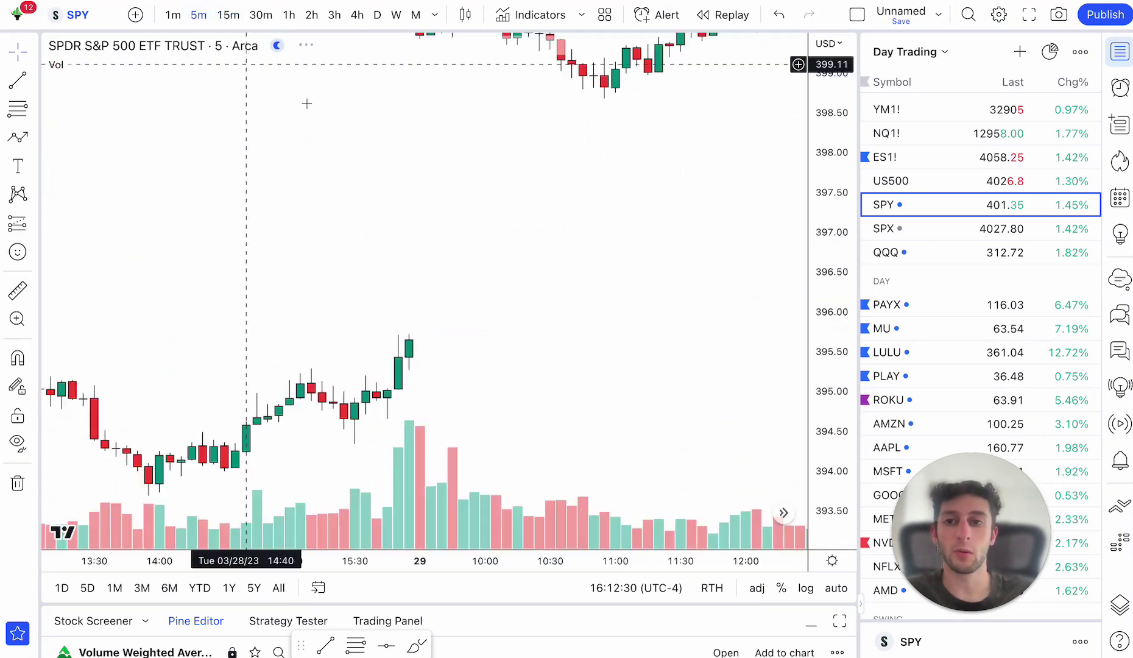
drag(306, 103, 637, 172)
scroll(600, 164, up, 4)
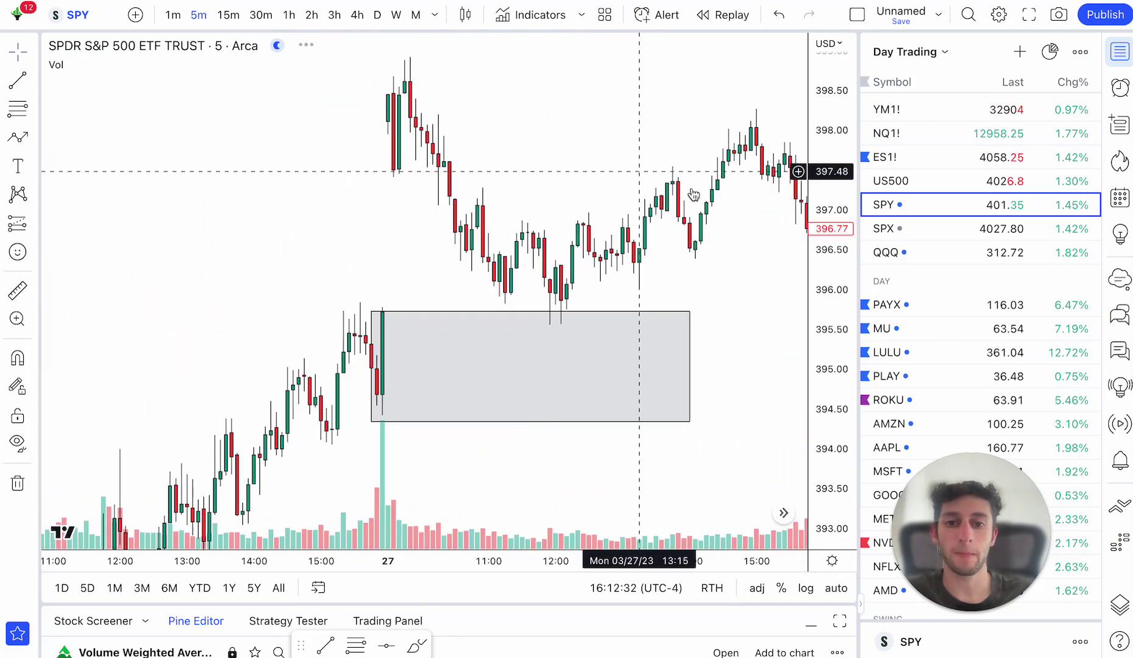
drag(820, 263, 820, 231)
scroll(607, 191, up, 2)
drag(602, 197, 568, 222)
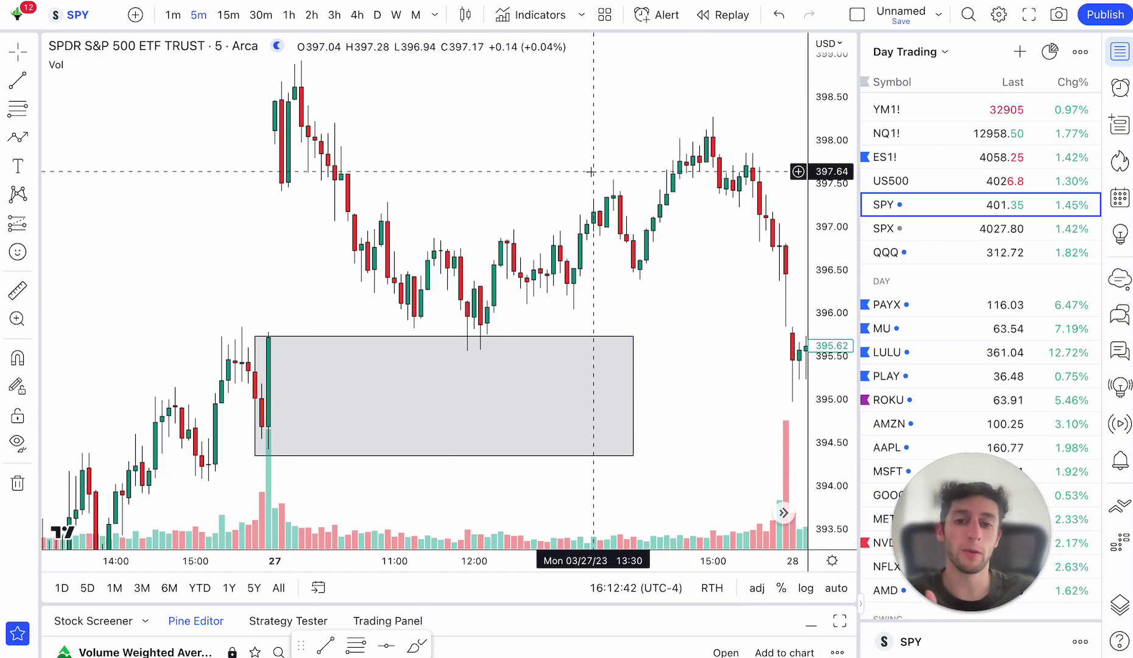
Step: Place a long position with its entry at 395.74 on the gray zone's upper edge and its stop at 394.34 on the lower edge
scroll(670, 169, right, 5)
click(27, 228)
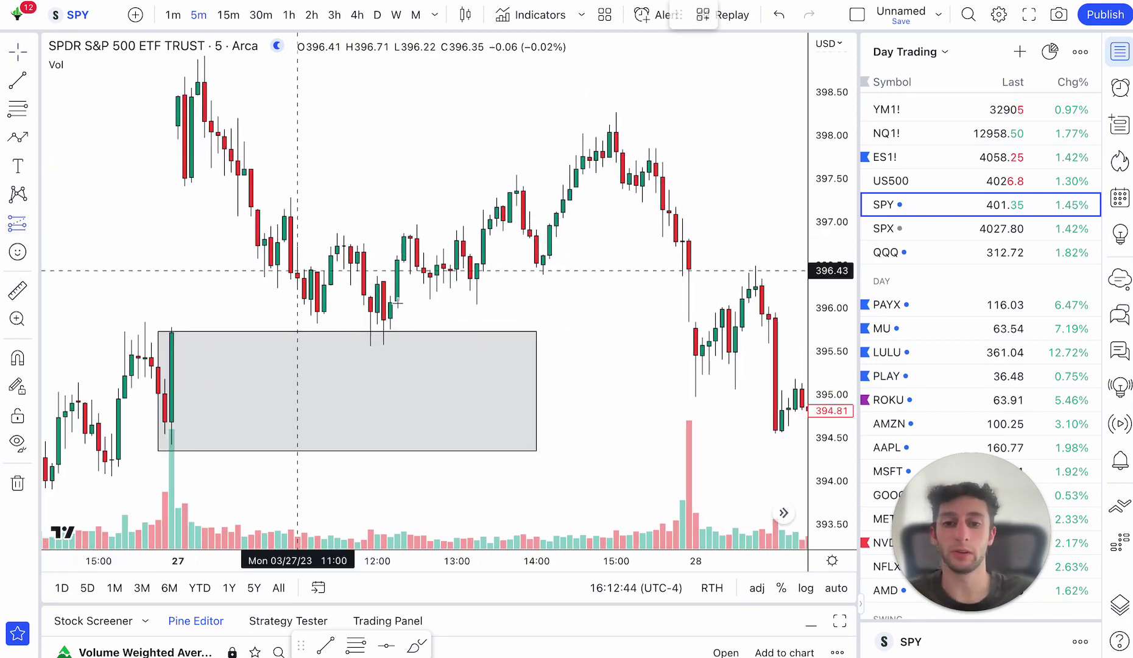
click(509, 331)
drag(510, 418, 509, 454)
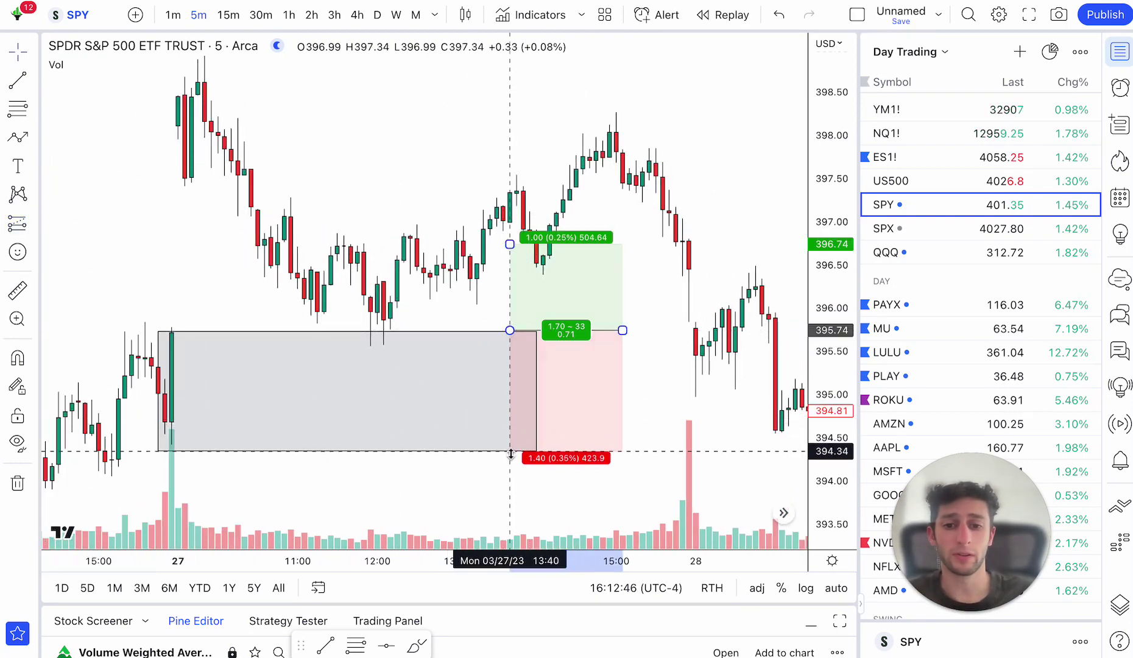
Step: Raise the long position's target to 398.06 and delete the position from the chart
drag(510, 243, 512, 130)
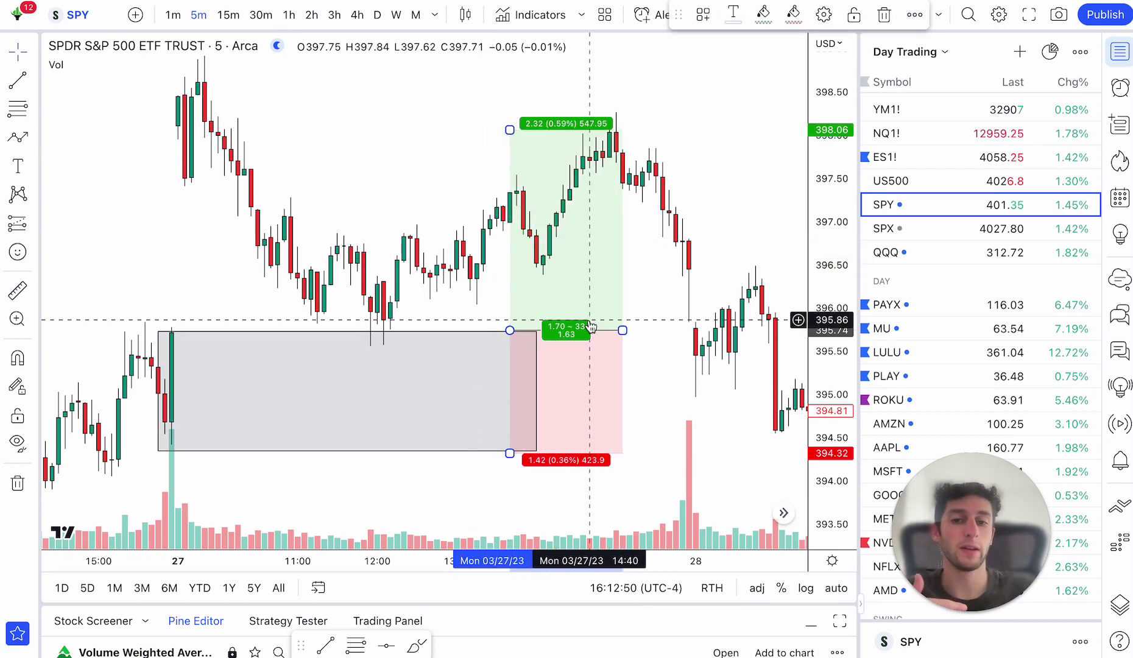
key(Delete)
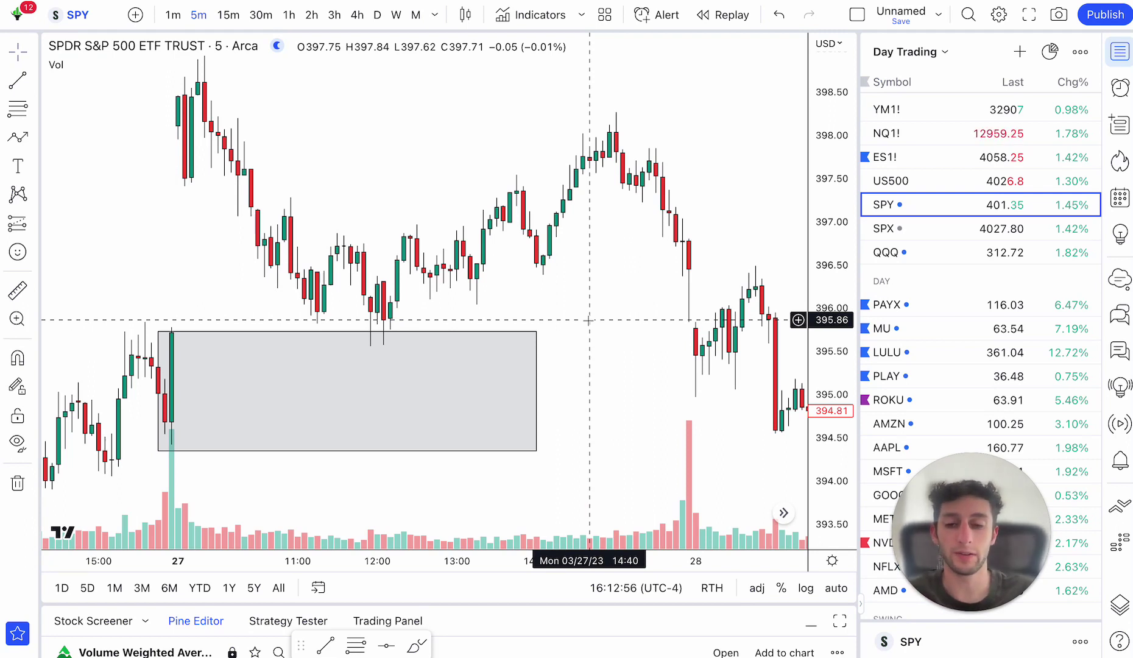
Step: Draw a path along the March 27 decline from about 398.66 through its lower highs and lows to about 395.60 in the gray zone
drag(397, 187, 574, 202)
scroll(567, 198, up, 1)
scroll(494, 172, up, 2)
drag(498, 158, 550, 173)
scroll(485, 174, up, 1)
click(24, 138)
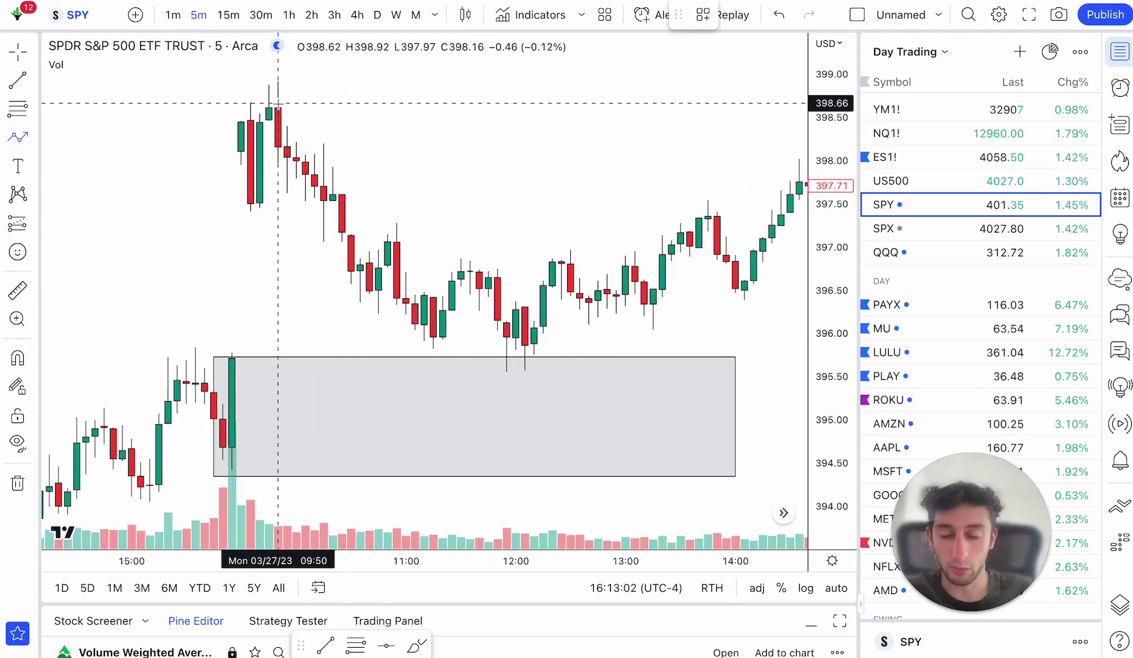
click(278, 103)
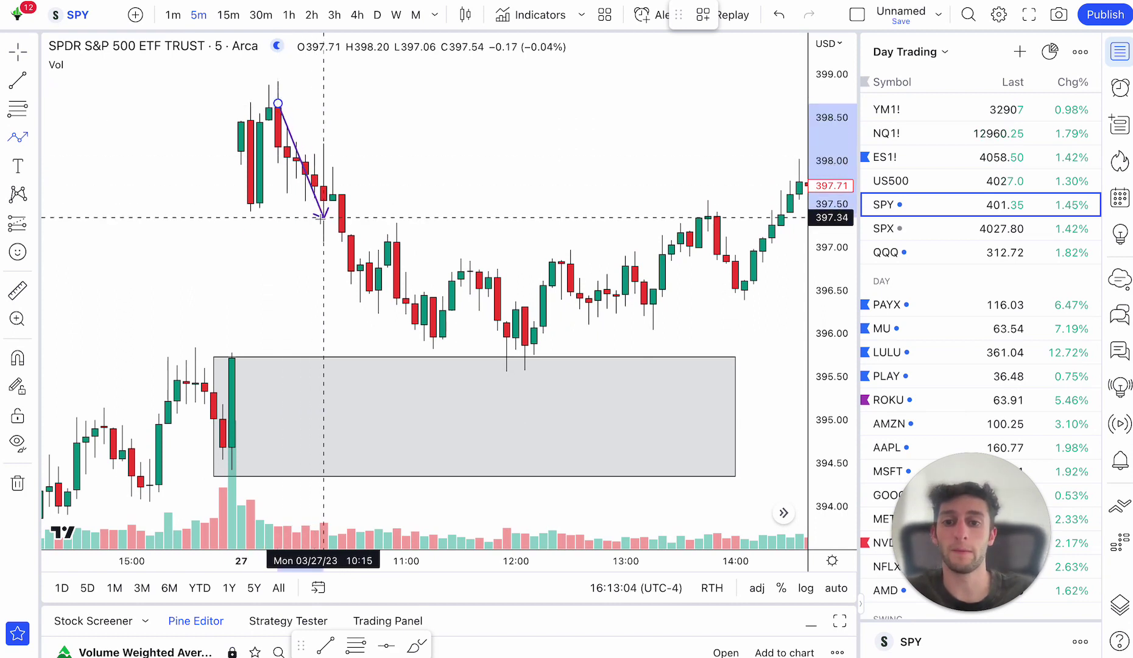
click(369, 294)
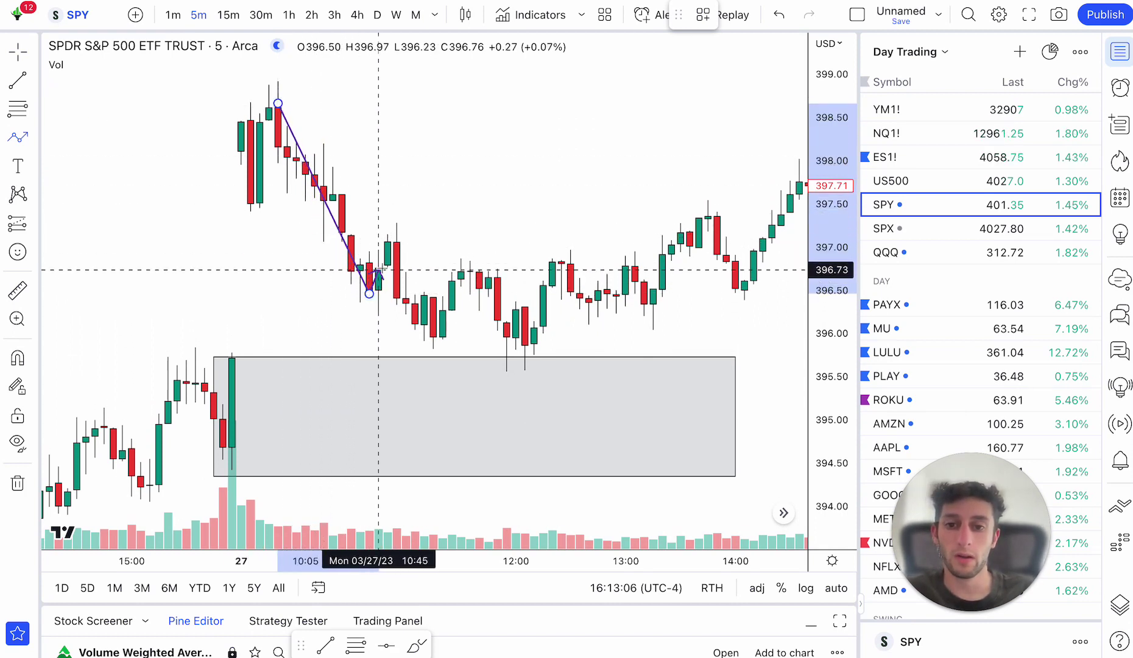
click(387, 236)
click(424, 346)
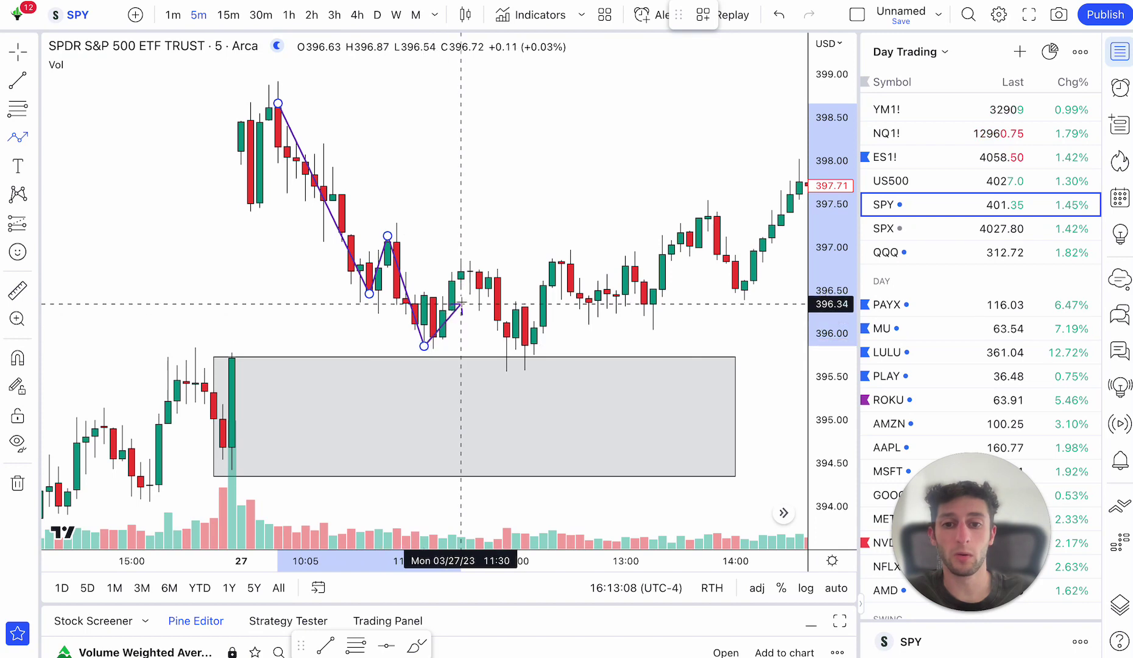
click(480, 270)
double_click(515, 368)
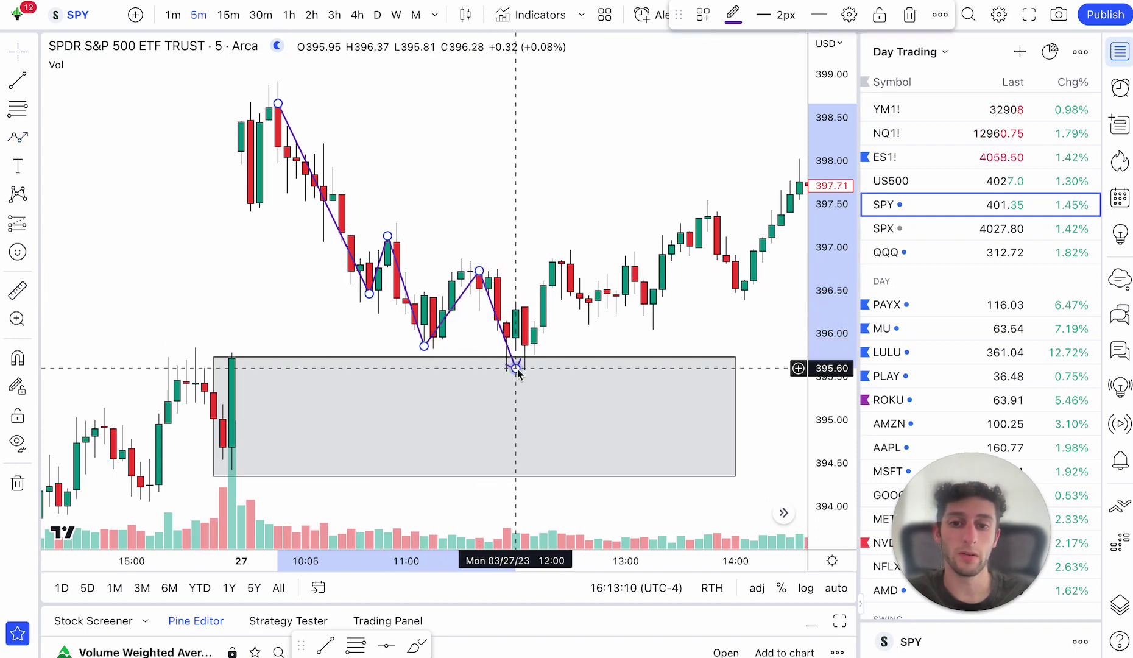
Step: Move the downtrend path above the candles and delete it
drag(449, 317, 559, 185)
scroll(463, 231, up, 2)
drag(463, 230, 426, 311)
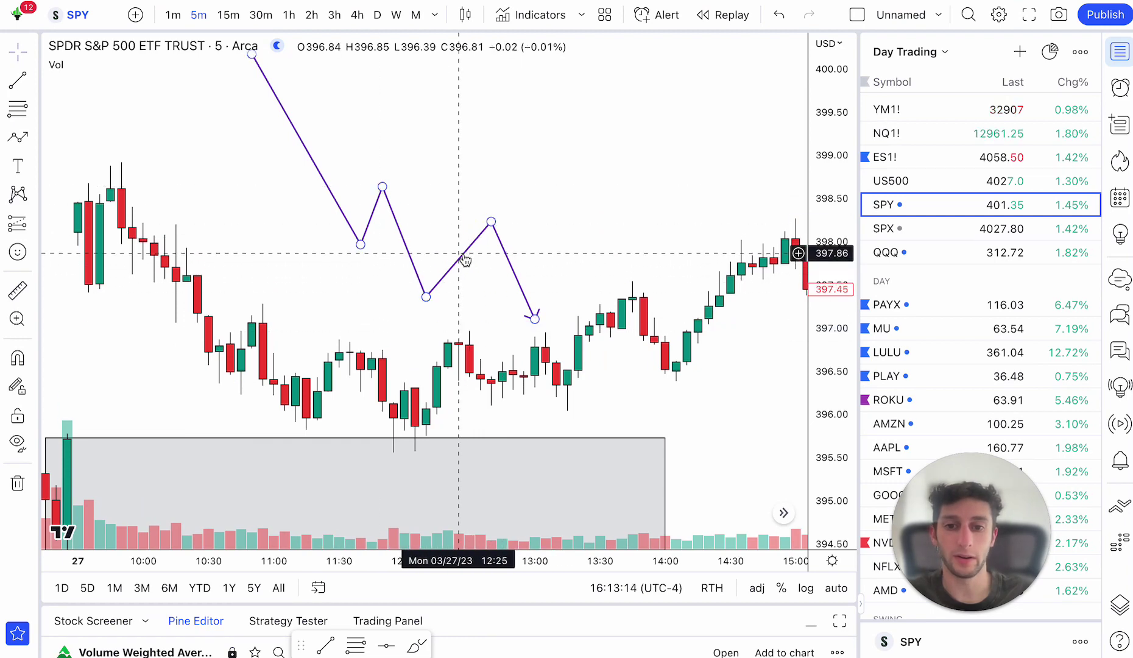
click(462, 255)
key(Delete)
drag(461, 254, 489, 163)
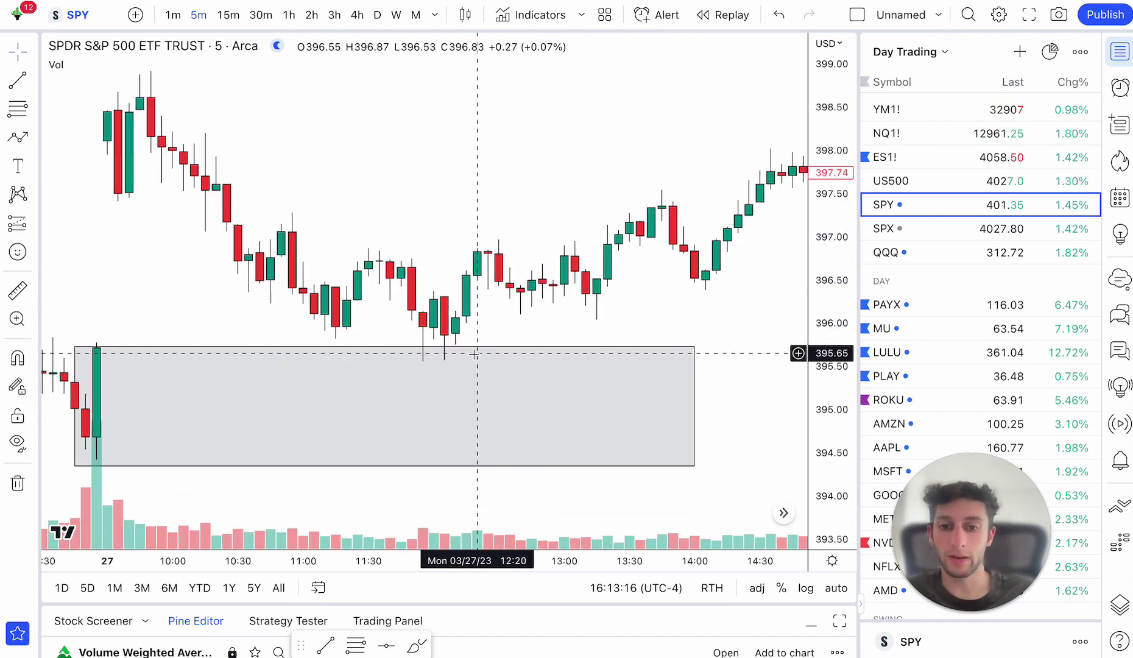
Step: Draw a horizontal trend line at 396.85 from the last lower high at 11:30 to the 12:25 candle
click(20, 137)
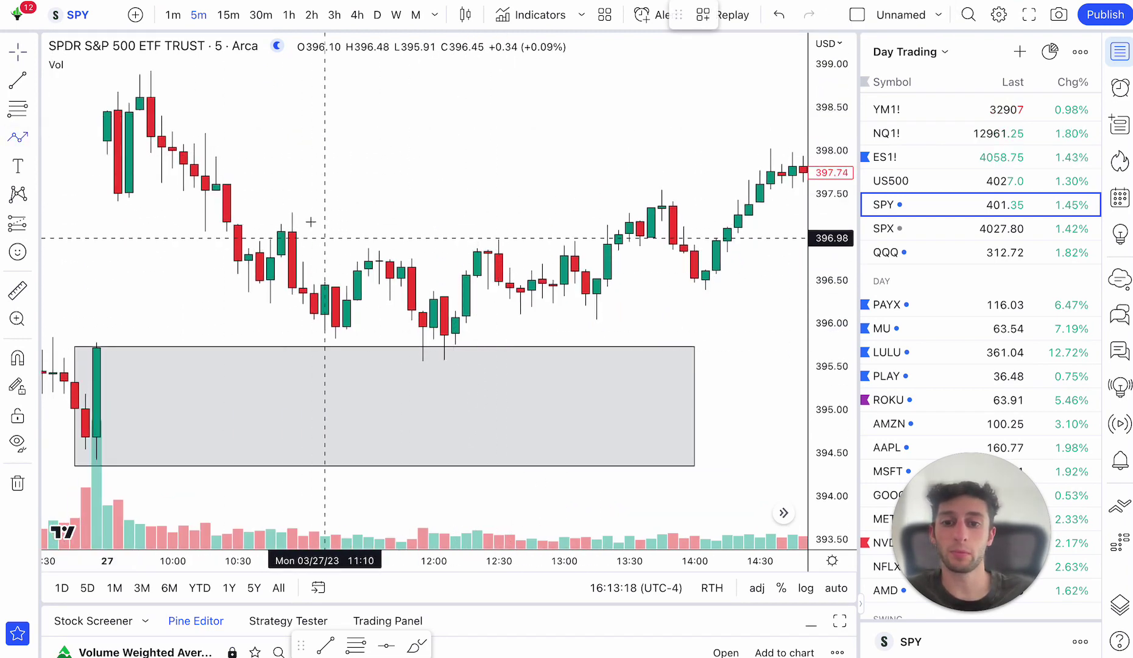
click(18, 80)
click(369, 249)
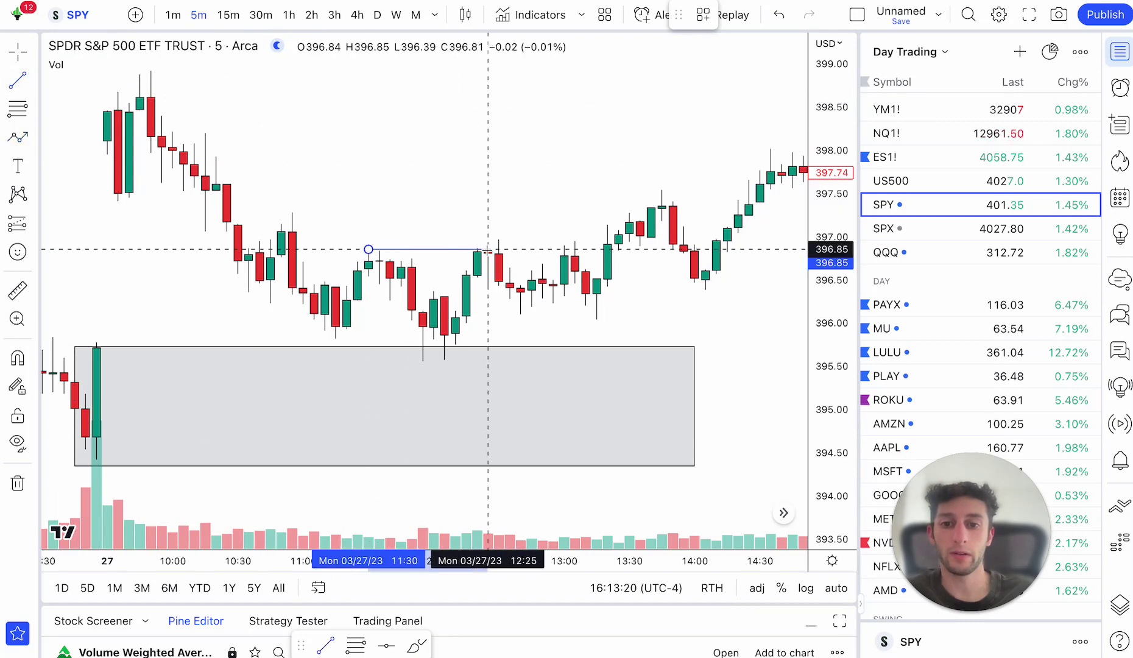
click(488, 249)
Step: Start a path at about 397.75 and trace the decline's lower highs and lows to about 395.65 in the gray zone
scroll(579, 176, down, 3)
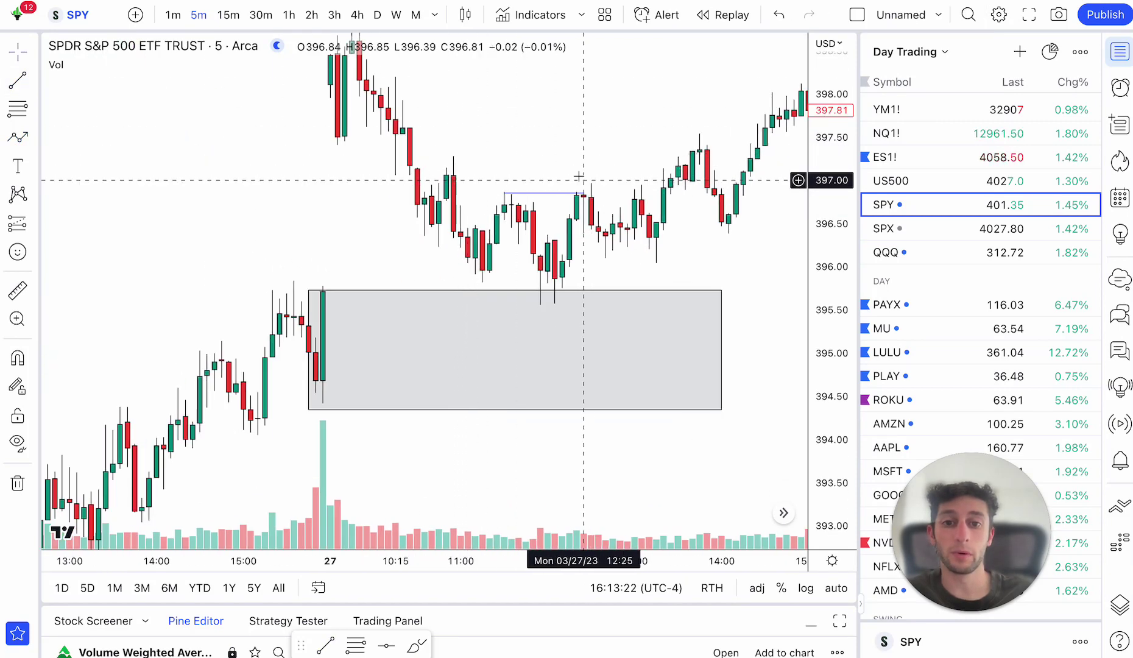
drag(547, 169, 434, 273)
click(18, 137)
click(283, 220)
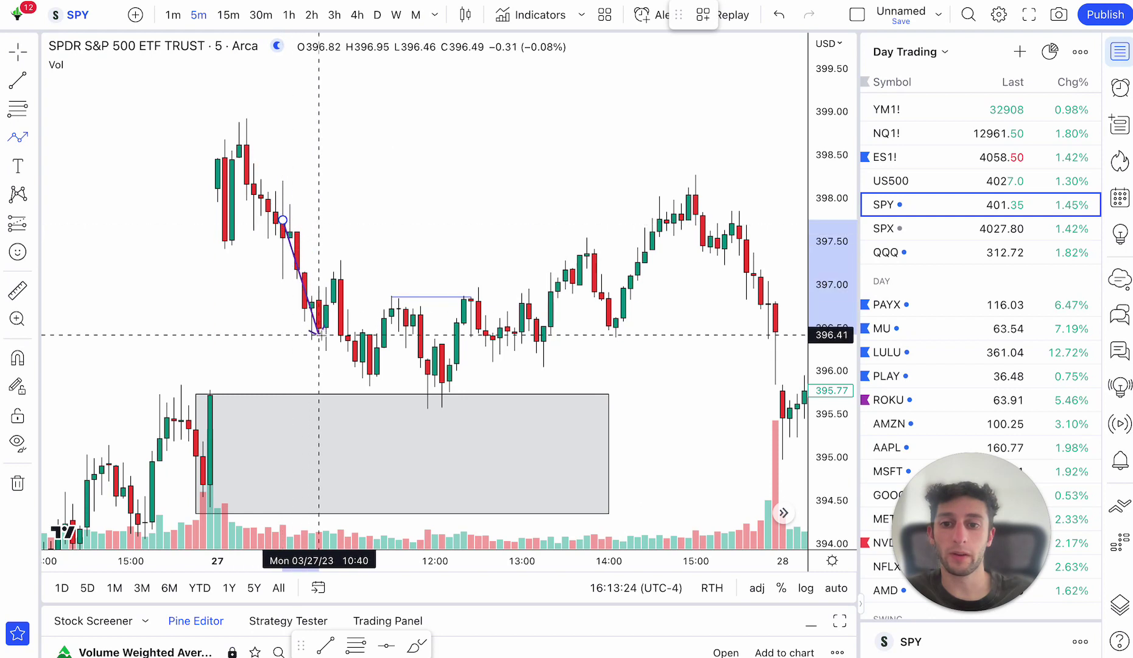
click(318, 335)
click(340, 274)
click(370, 366)
click(406, 307)
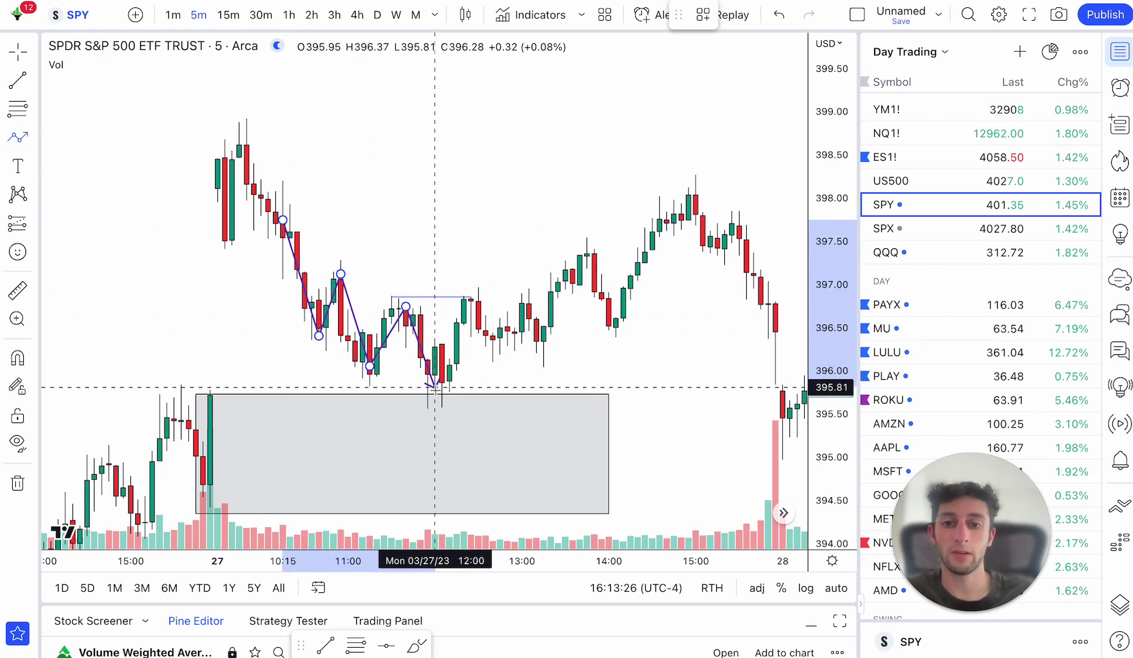
click(434, 396)
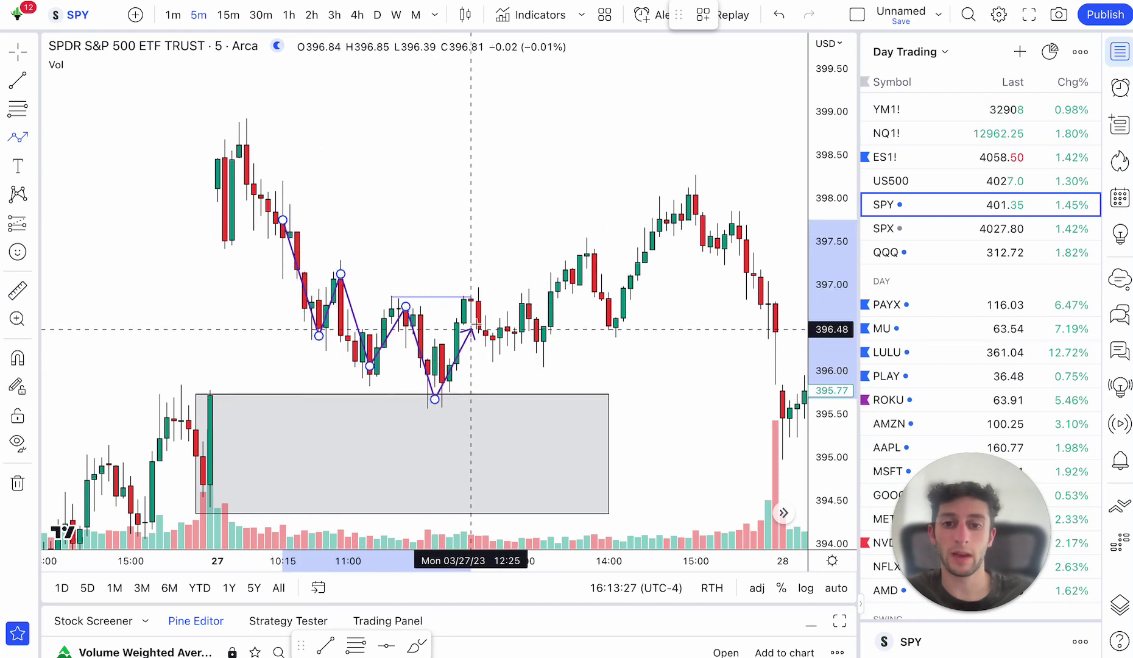
Step: Continue the path through the higher high at about 396.95 and two higher lows, ending at the peak near 398.05
click(478, 288)
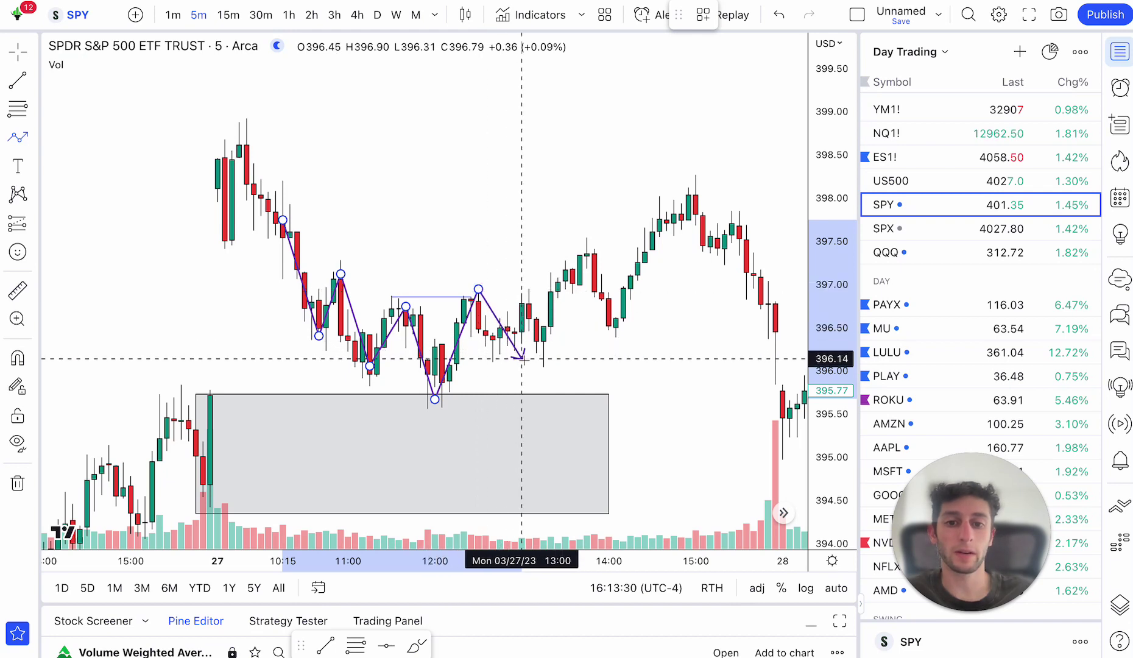
click(521, 359)
click(587, 244)
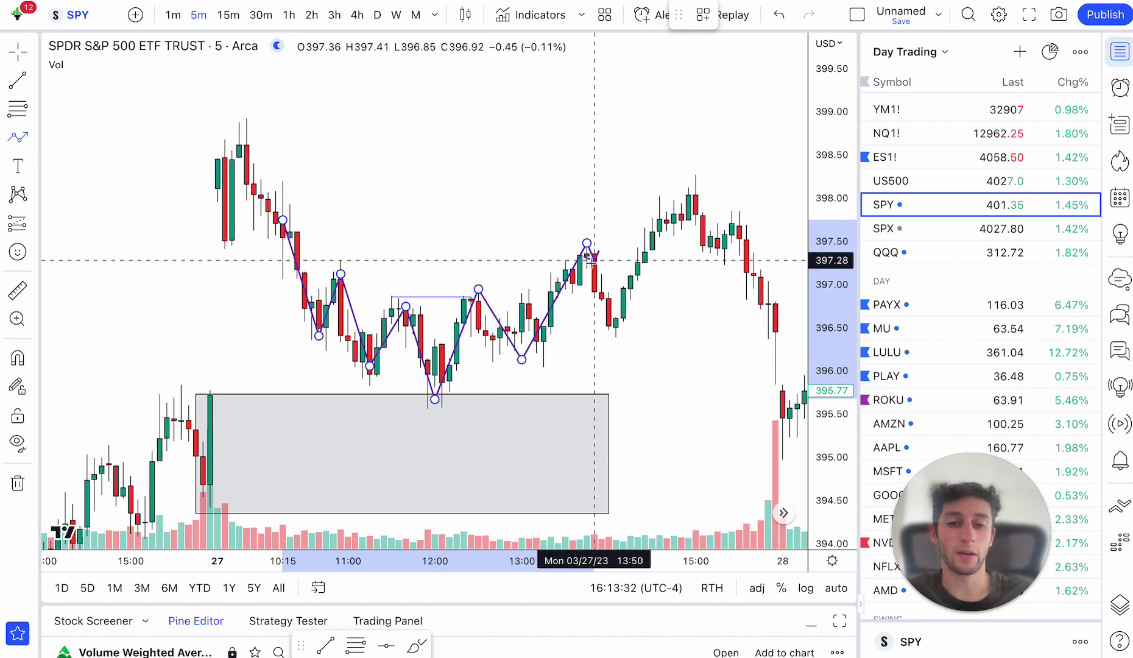
click(609, 332)
double_click(688, 194)
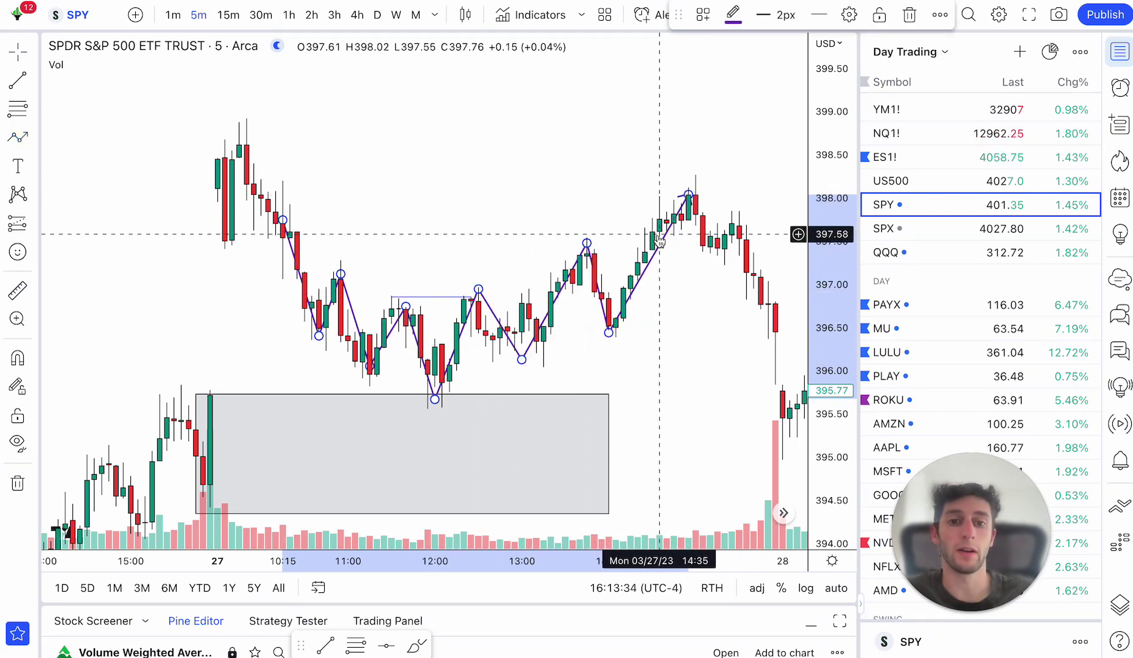
Step: Move the reversal path above the candles and mark its structure break with a horizontal trend line at 400.13
drag(659, 239, 664, 153)
drag(691, 198, 680, 307)
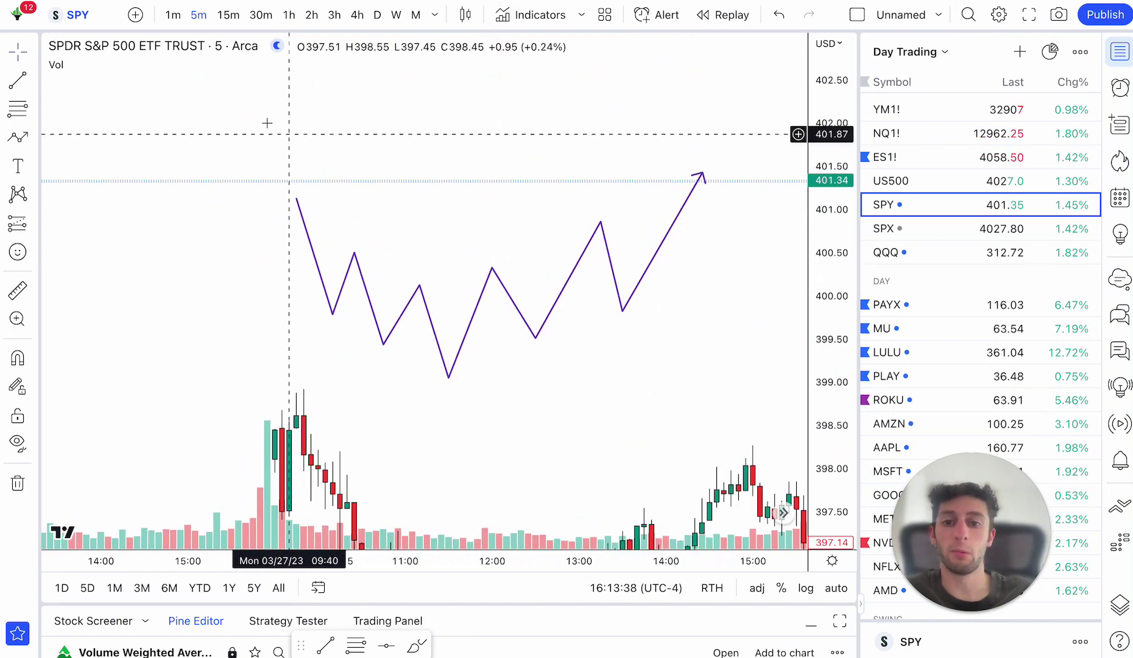
click(16, 78)
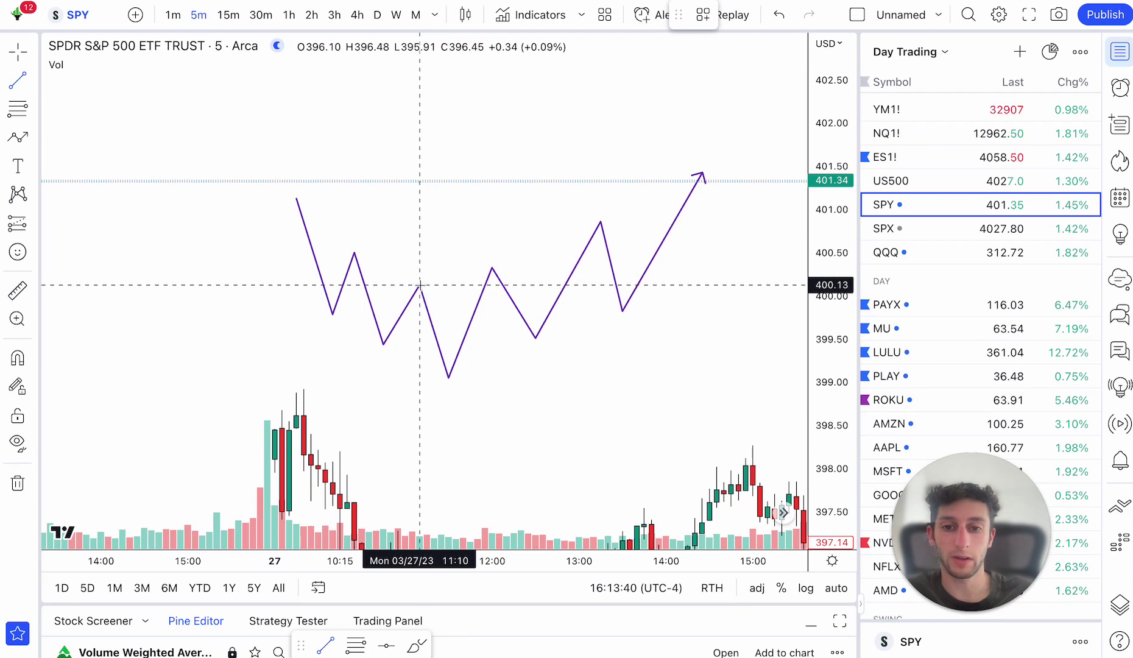
click(420, 285)
click(482, 284)
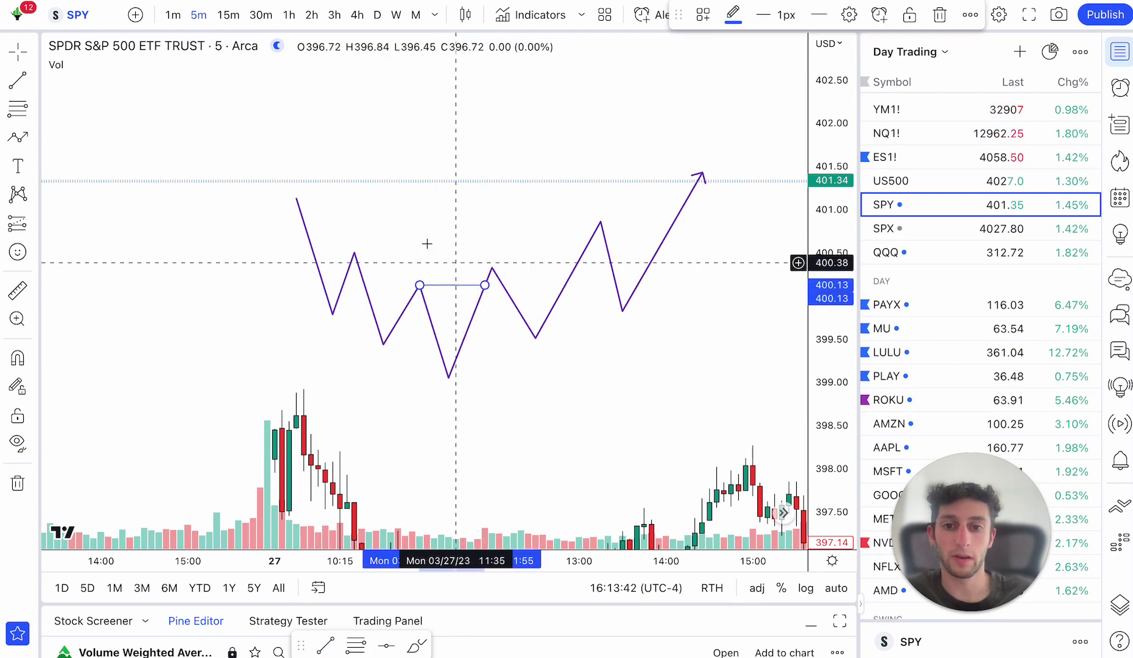
drag(435, 271, 448, 217)
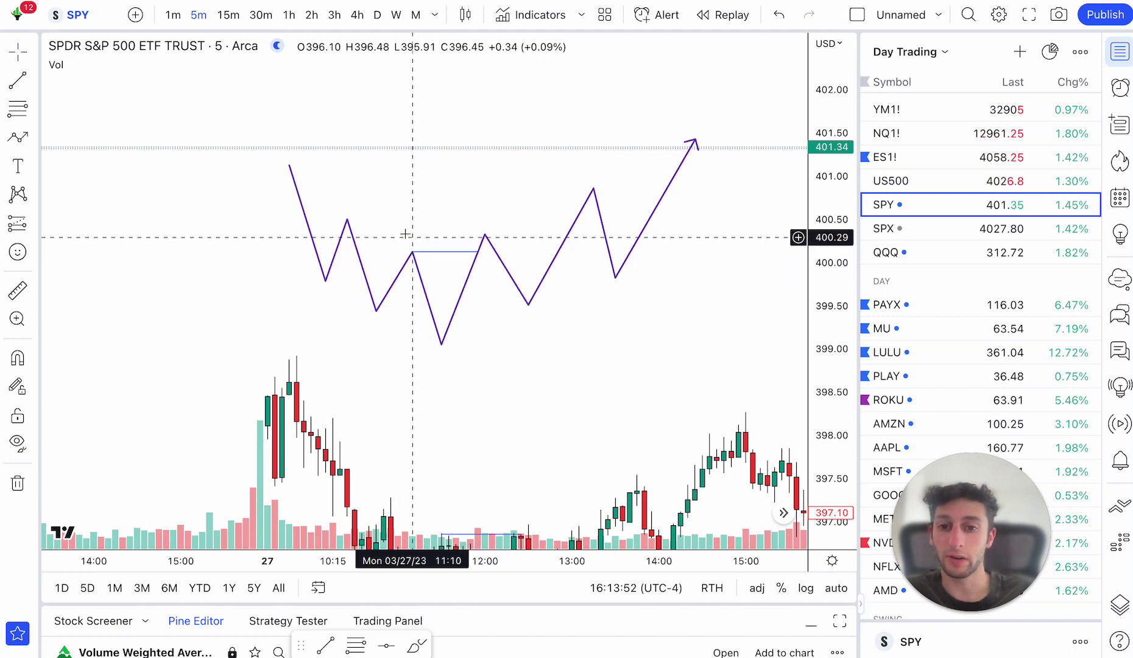
scroll(406, 236, up, 3)
drag(396, 229, 478, 207)
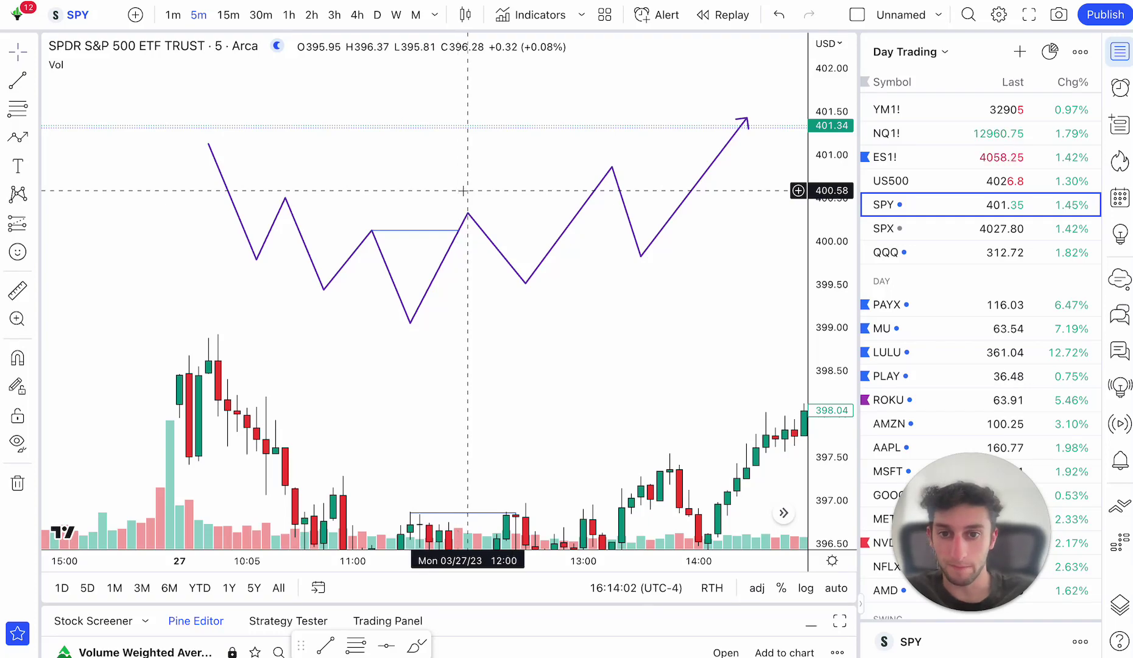
Step: Delete the reversal path and both horizontal break lines, at 396.85 and 400.13, from the chart
scroll(463, 191, down, 5)
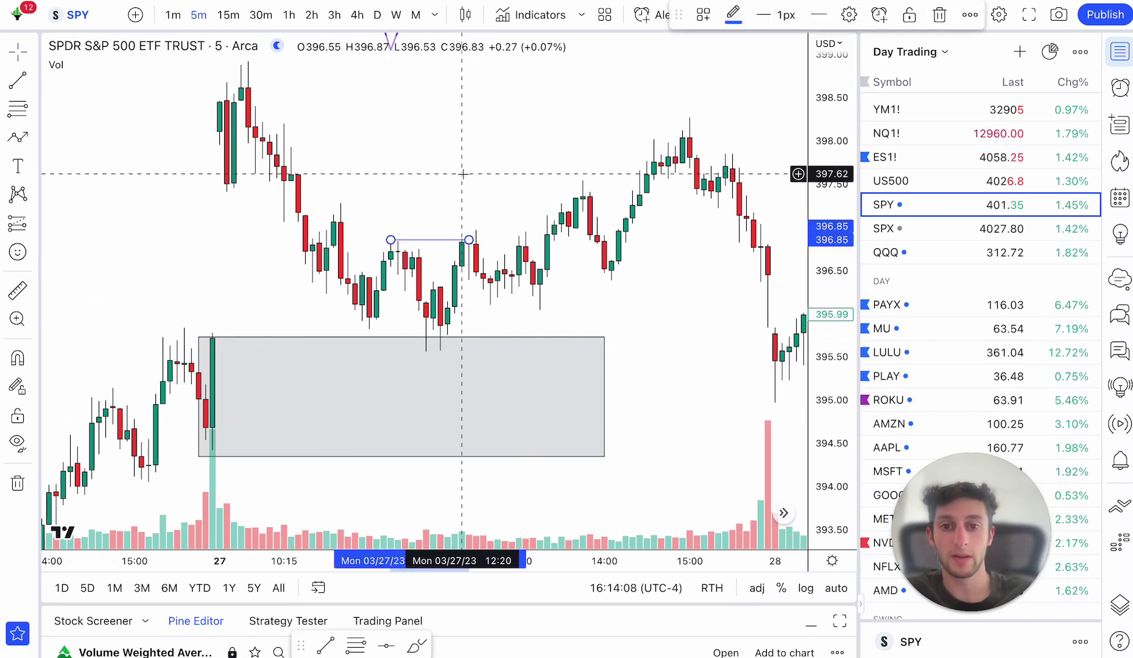
drag(441, 172, 498, 362)
click(493, 371)
key(Delete)
click(431, 170)
key(Delete)
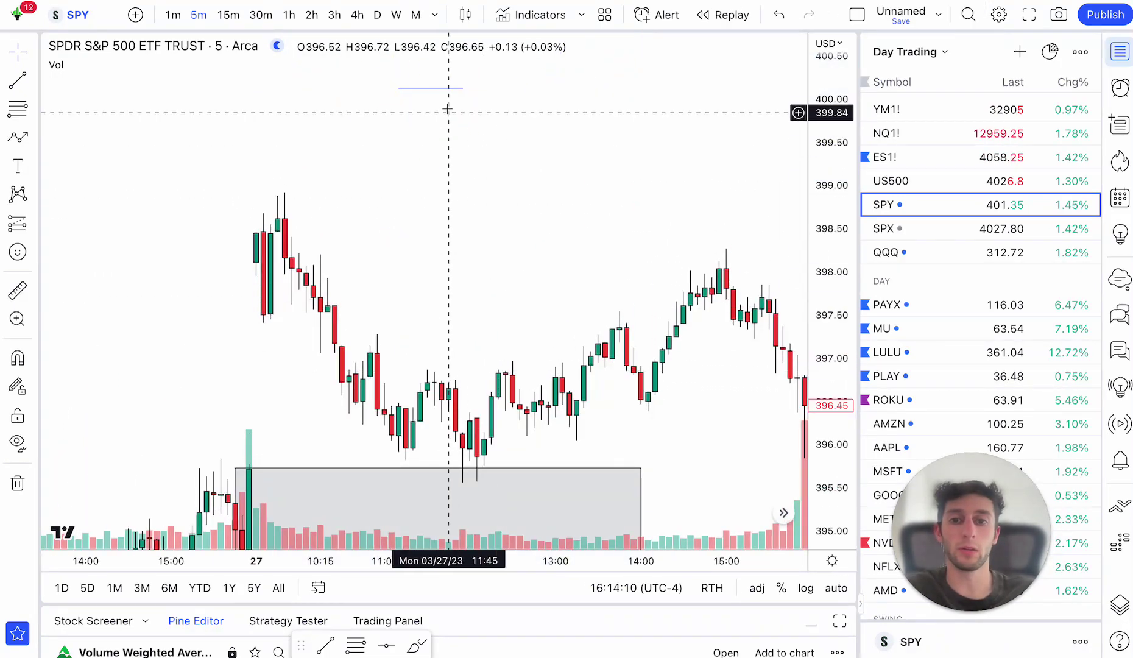
click(447, 89)
key(Delete)
drag(503, 210, 499, 105)
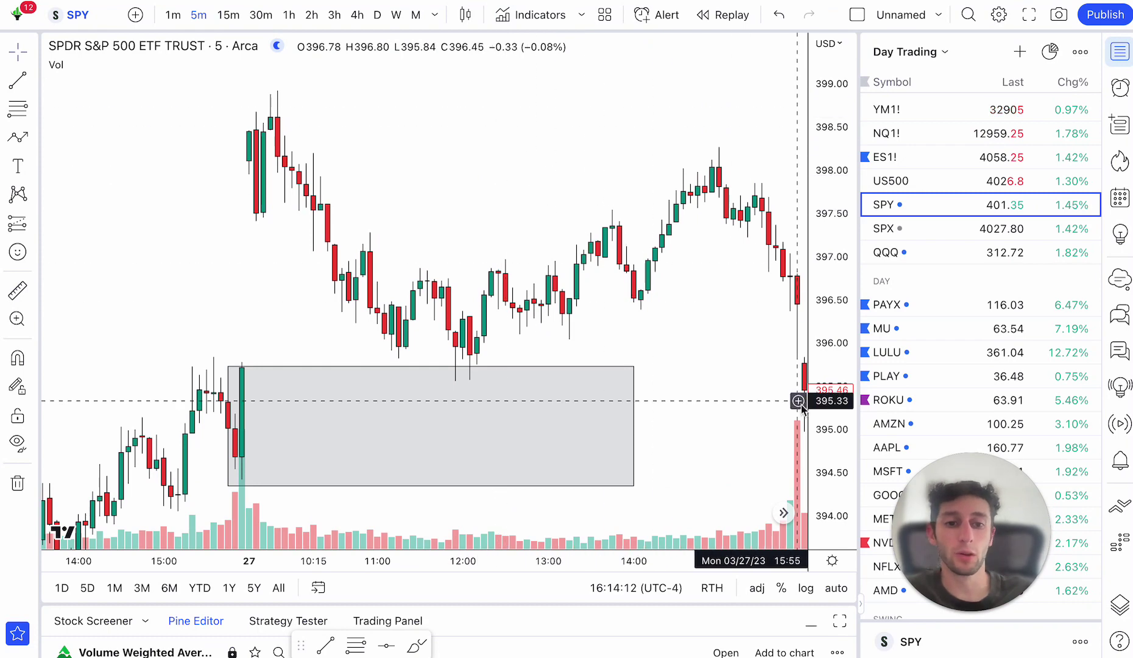
Step: Start a new path at about 397.3 and trace the lower highs and lows to about 395.53 in the gray zone
drag(823, 399, 821, 350)
scroll(665, 283, up, 1)
drag(692, 318, 643, 232)
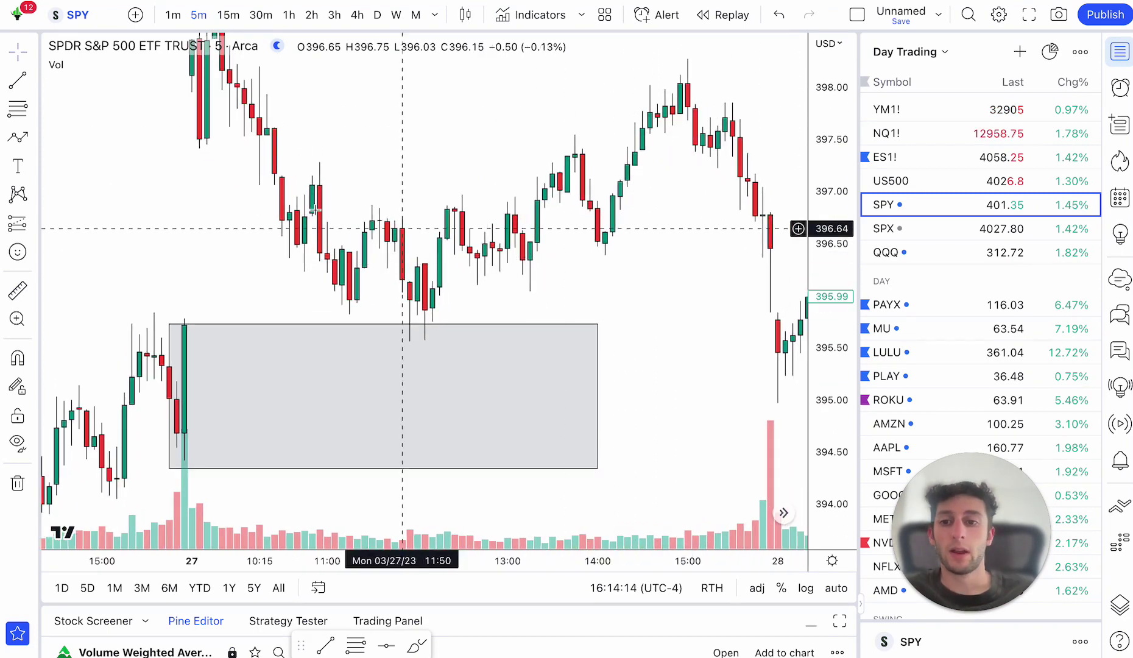
click(17, 138)
click(244, 159)
click(312, 278)
click(311, 159)
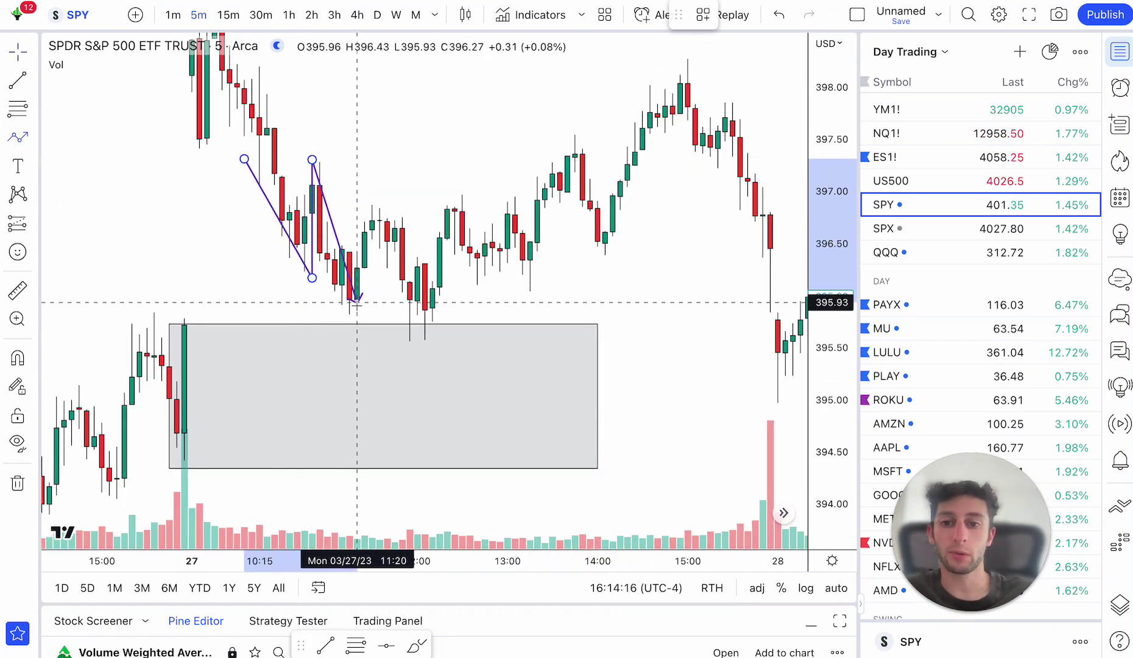
click(356, 307)
click(395, 211)
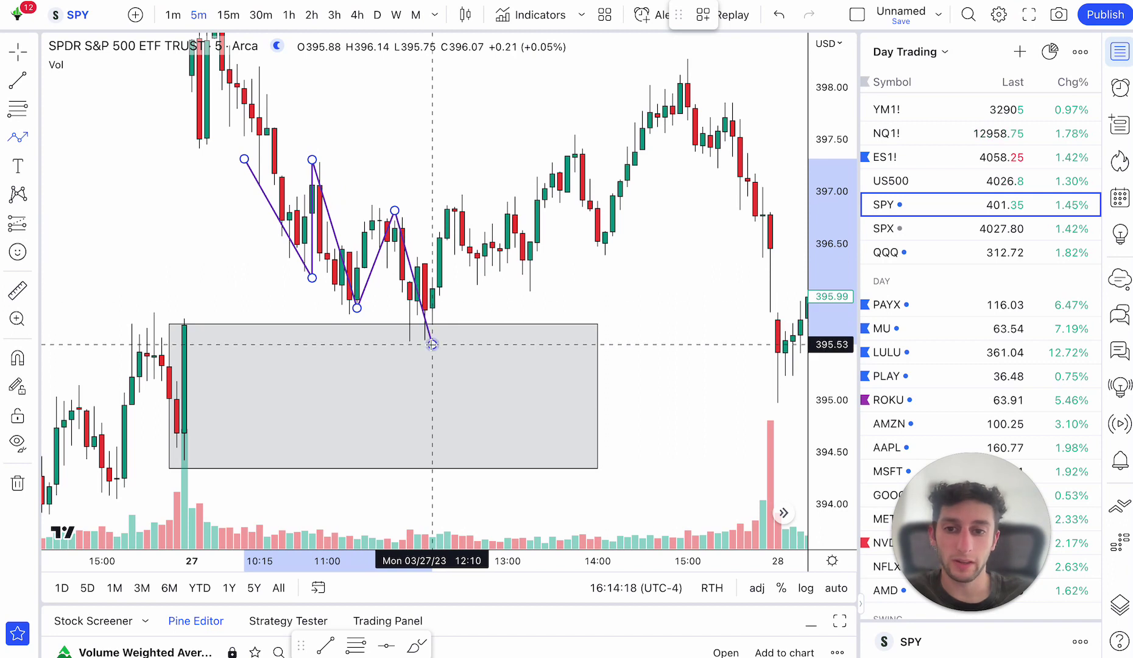
click(432, 344)
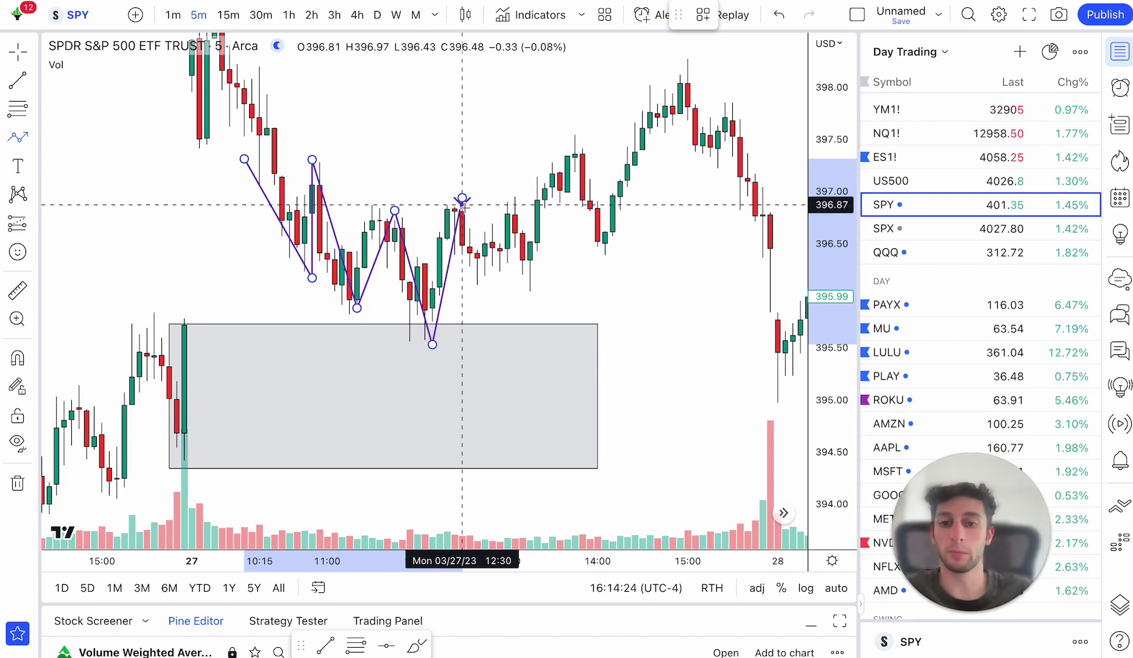
Step: Extend the path to a high near 396.9, a pullback near 396.1 and a final peak near 397.4, and move it above the candles
click(462, 199)
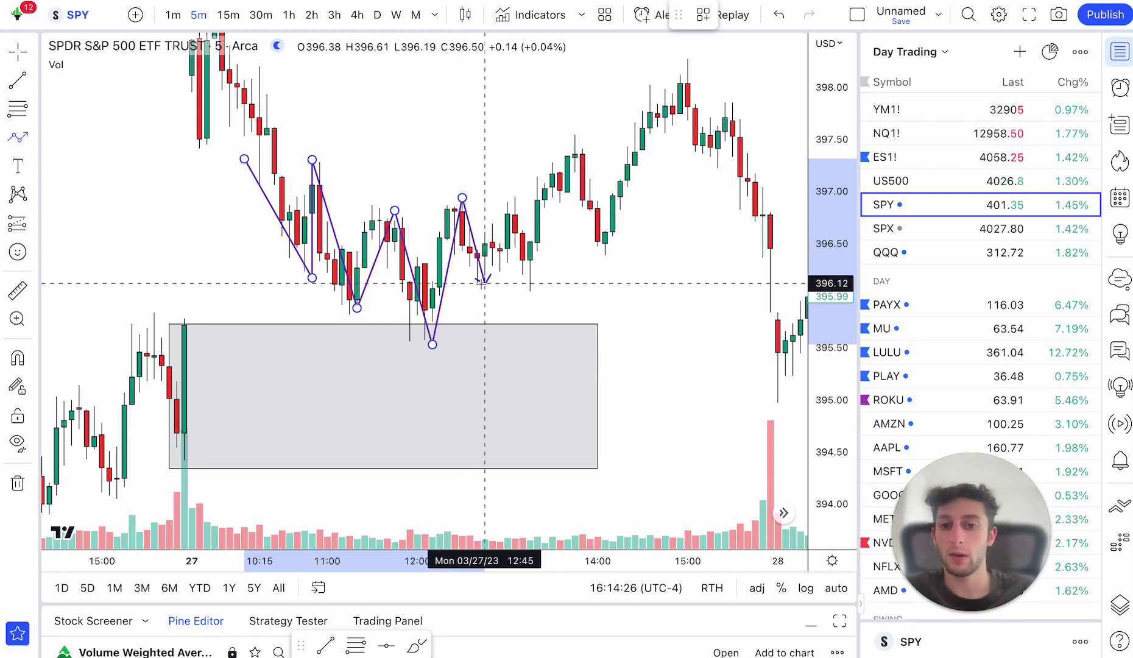
click(484, 281)
click(585, 154)
mouse_move(584, 153)
mouse_down()
mouse_move(419, 44)
mouse_move(515, 165)
mouse_move(504, 3)
mouse_up()
drag(479, 113, 568, 122)
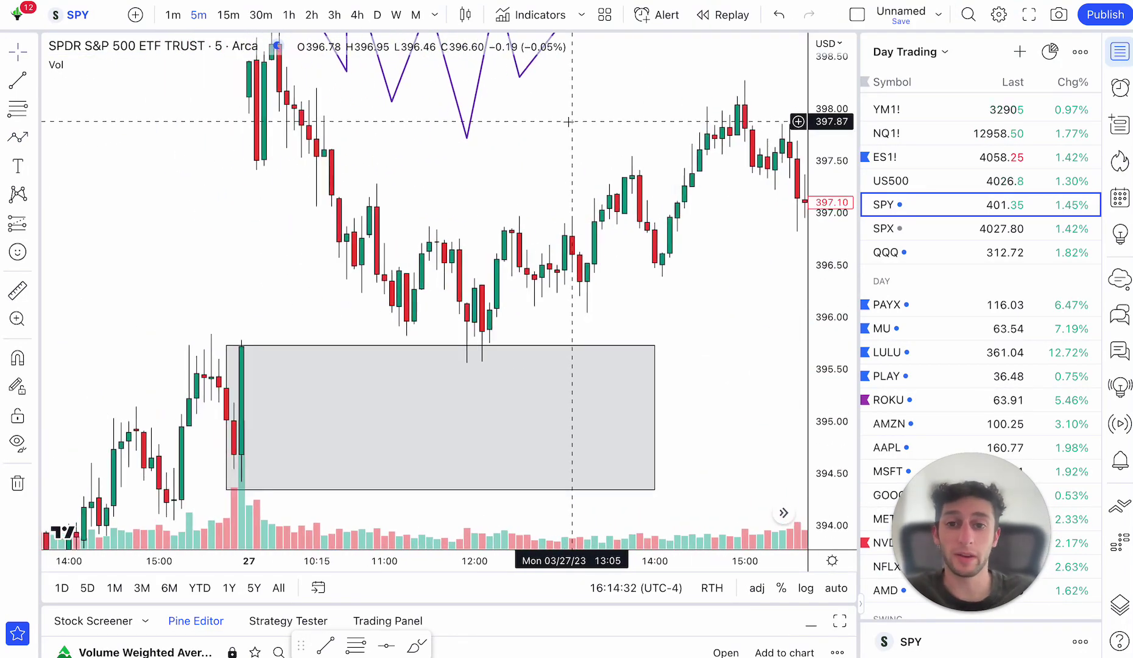
Step: Delete the gray zone and mark the structure break with a horizontal trend line at 396.86 from the last lower high to the 12:25 candle
key(Delete)
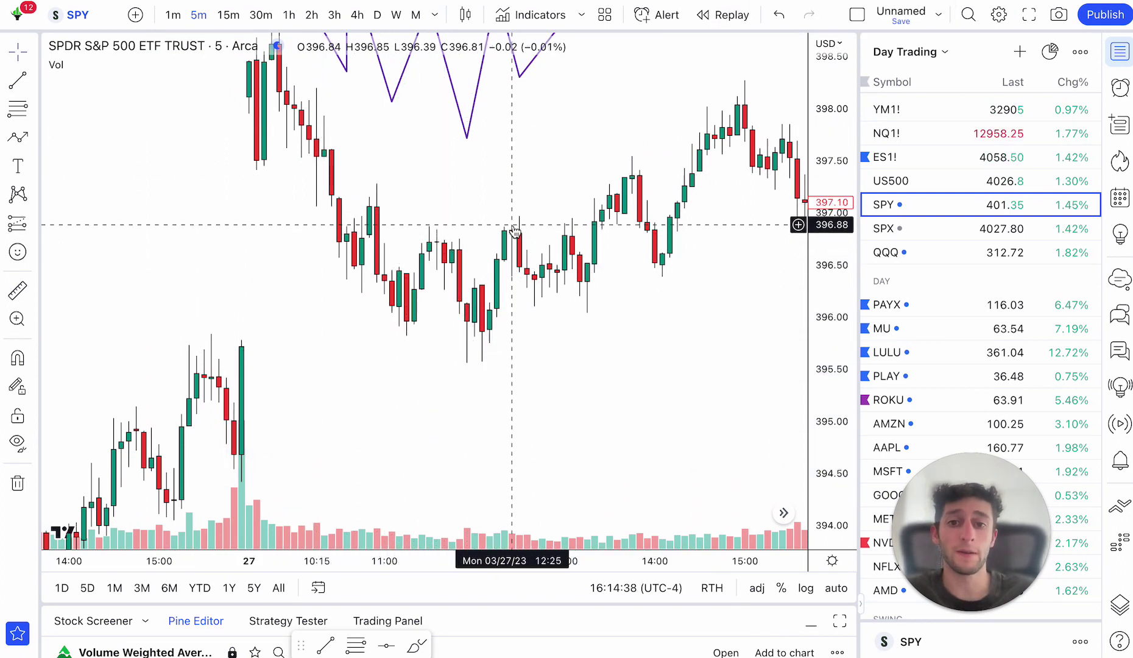
key(alt+t)
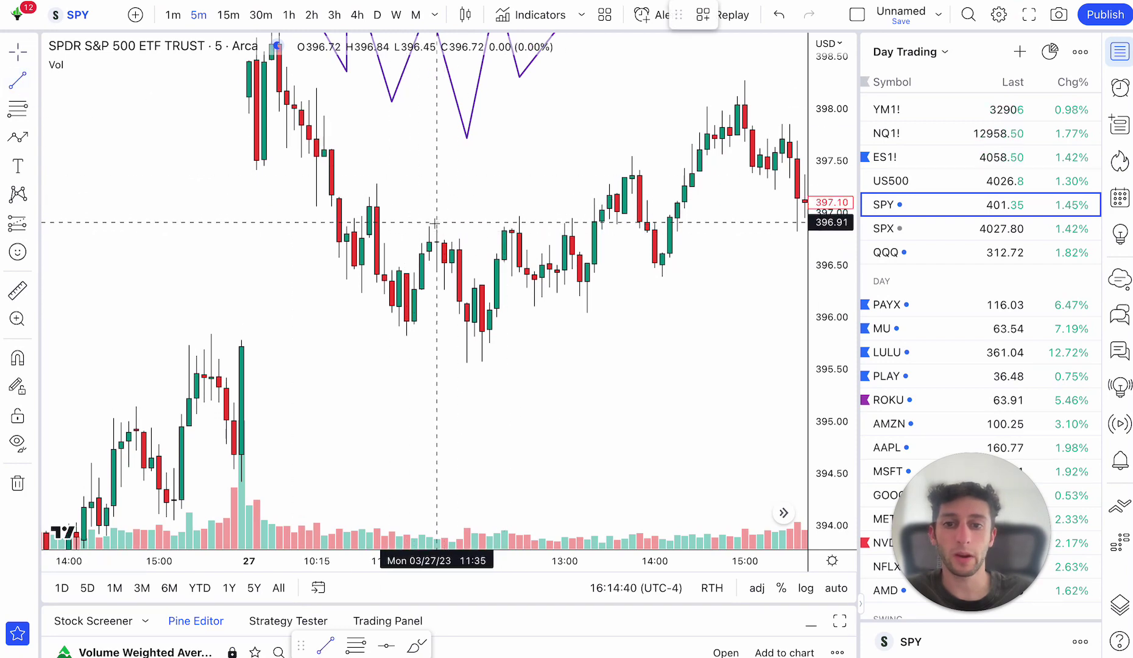
click(428, 226)
click(512, 227)
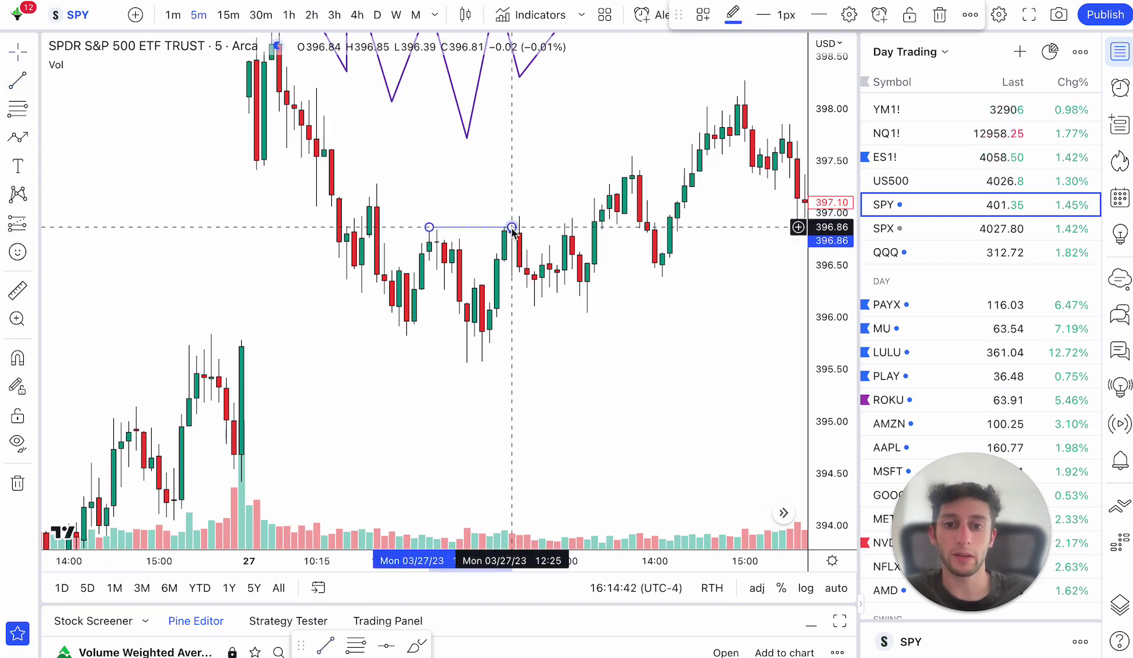
Step: Draw a horizontal trend line at 395.56 from the 12:00 swing low to 14:05 and colour it green
scroll(488, 177, right, 2)
key(alt+t)
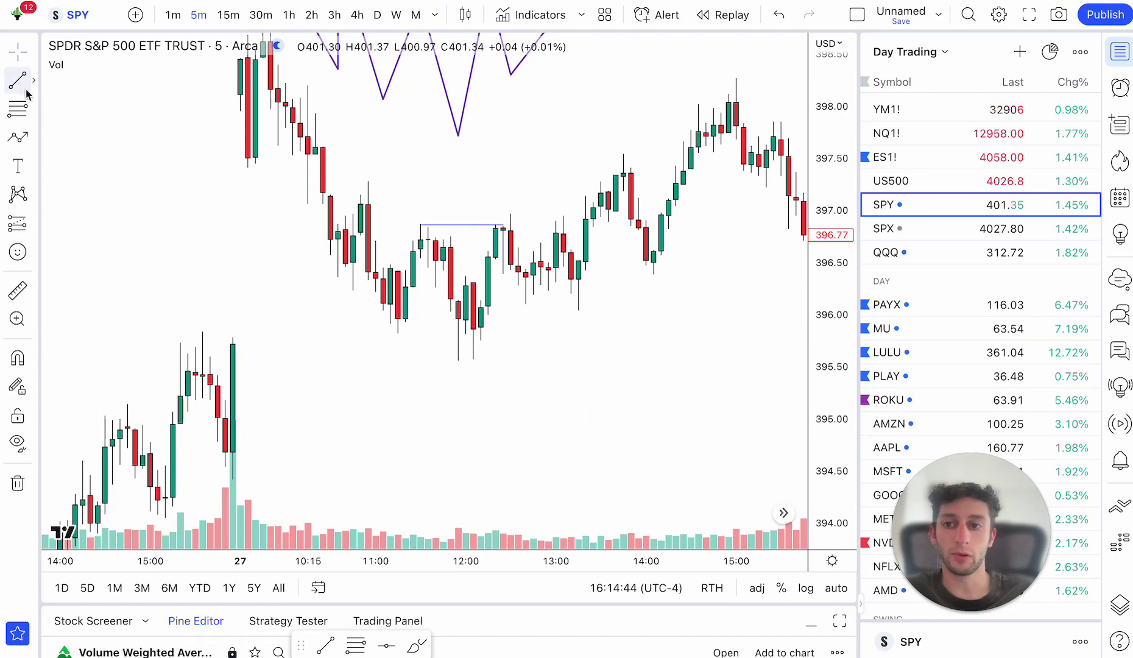
click(465, 361)
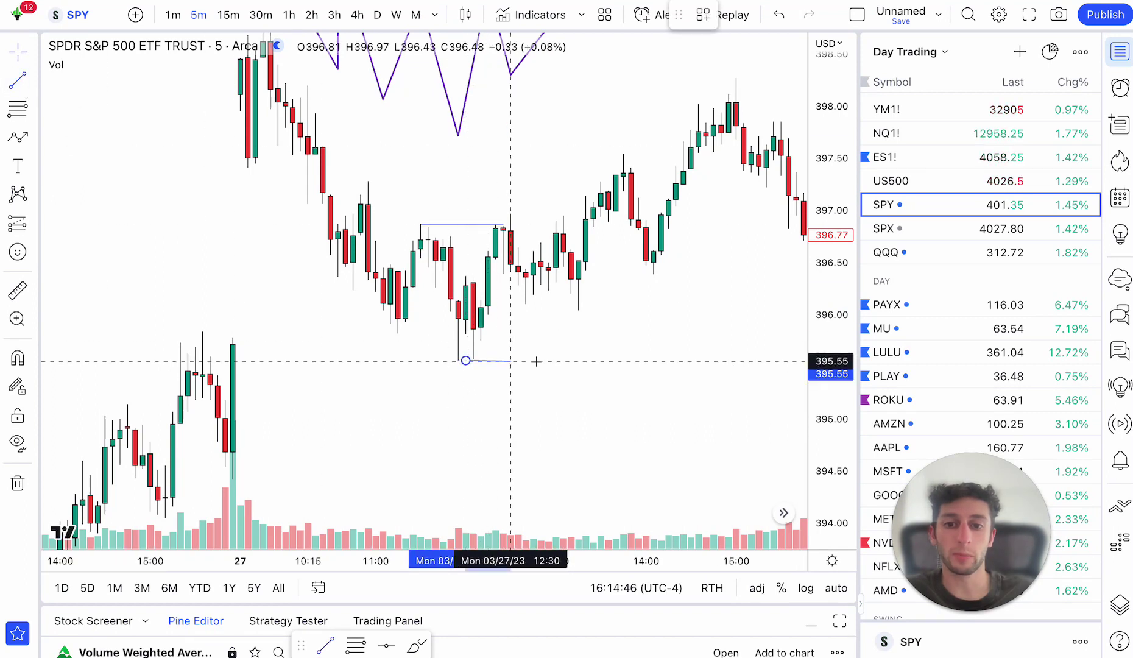
click(652, 361)
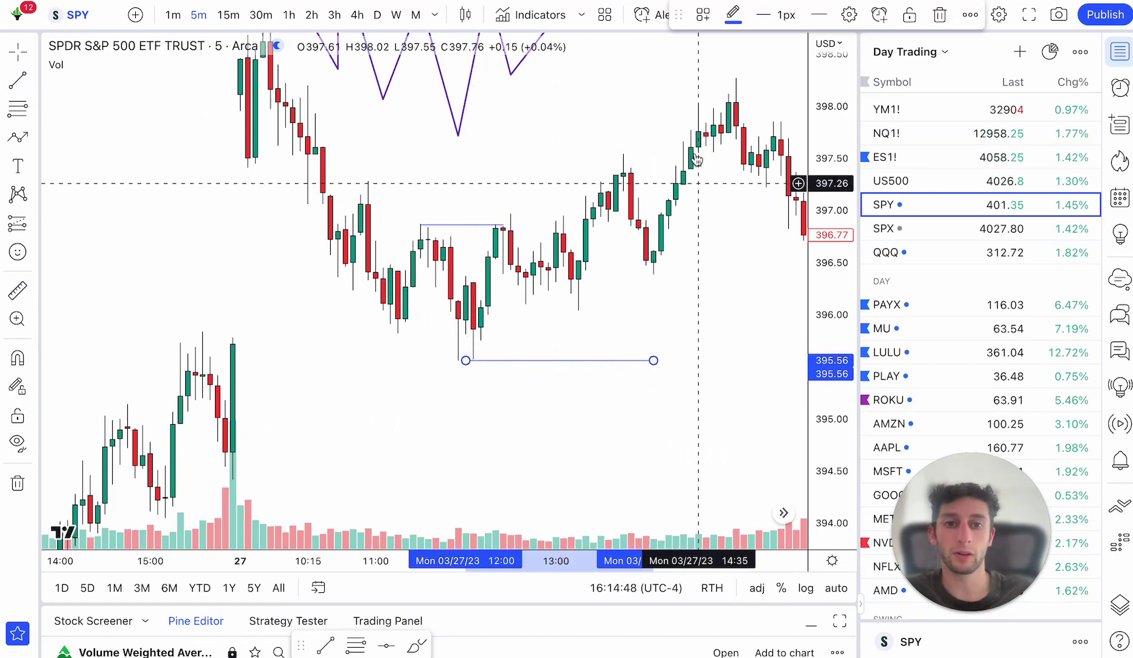
click(733, 15)
click(807, 69)
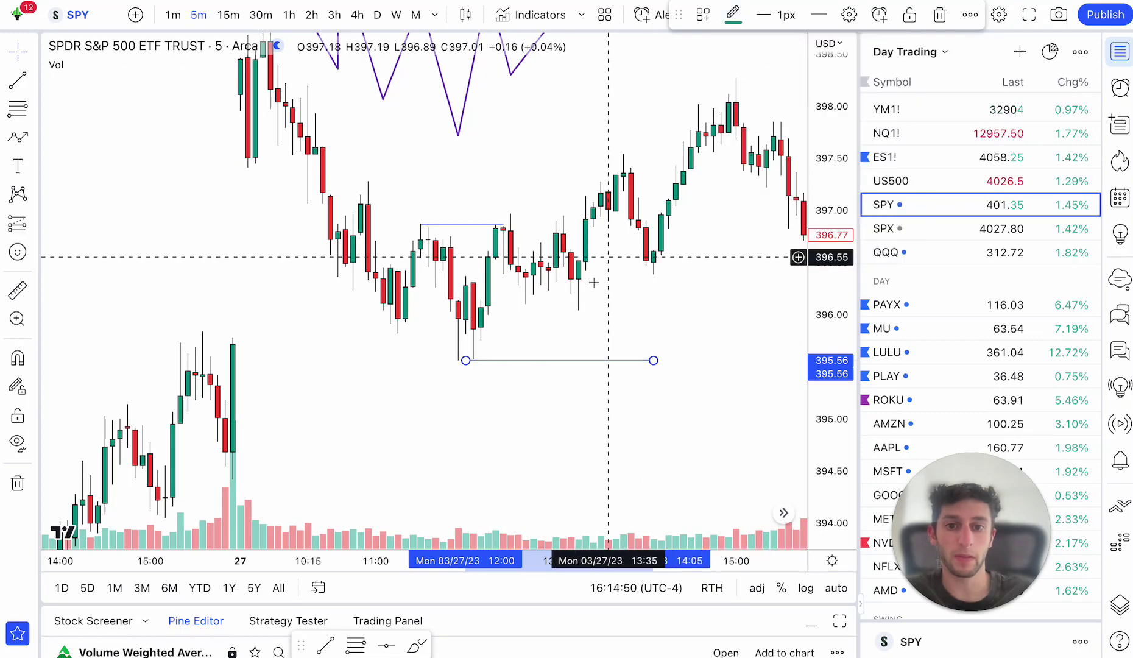
click(563, 311)
drag(534, 349, 525, 360)
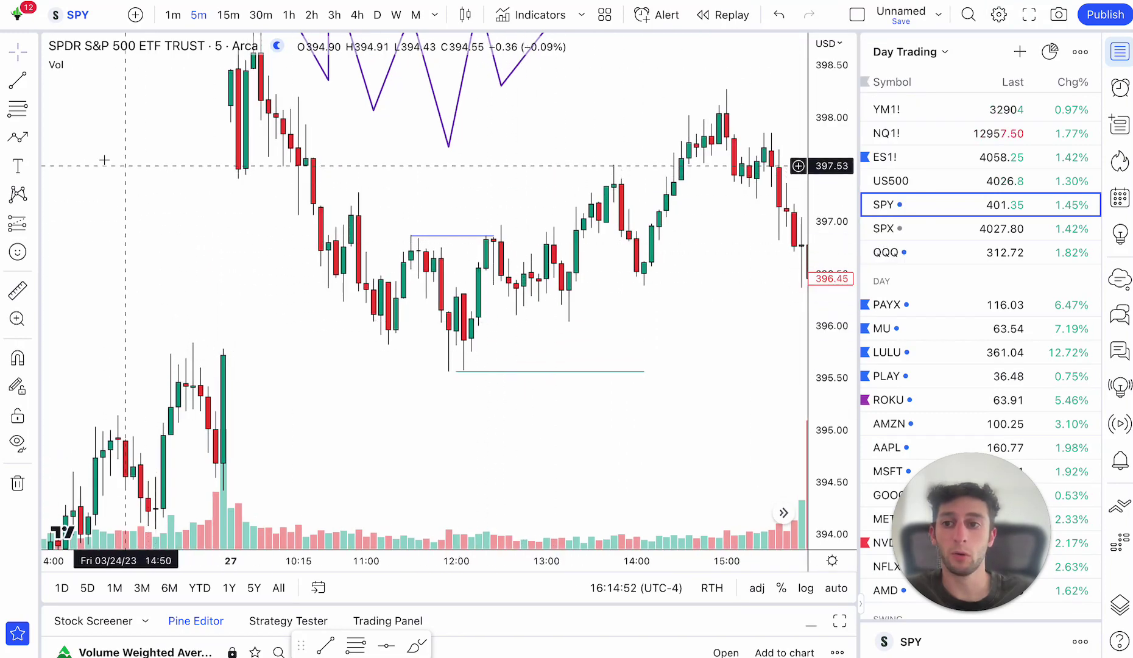
Step: Draw a gray demand rectangle from 396.10 down to 395.75, starting at the 12:10 candle
click(30, 137)
click(91, 201)
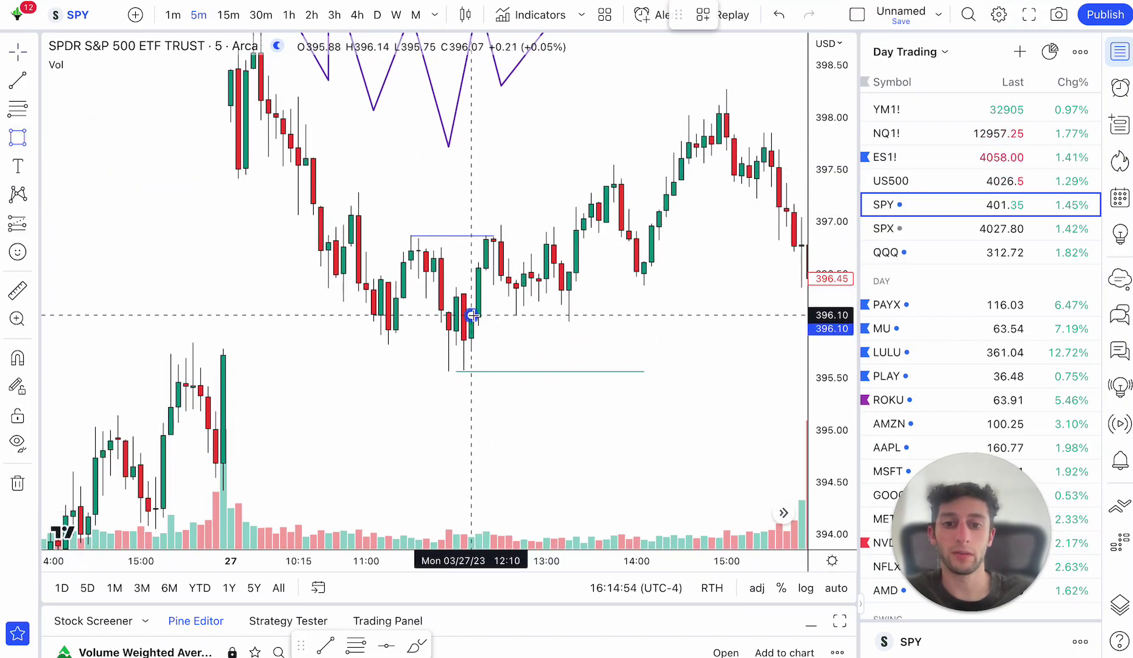
mouse_move(472, 315)
mouse_down()
mouse_move(599, 341)
mouse_move(599, 352)
mouse_up()
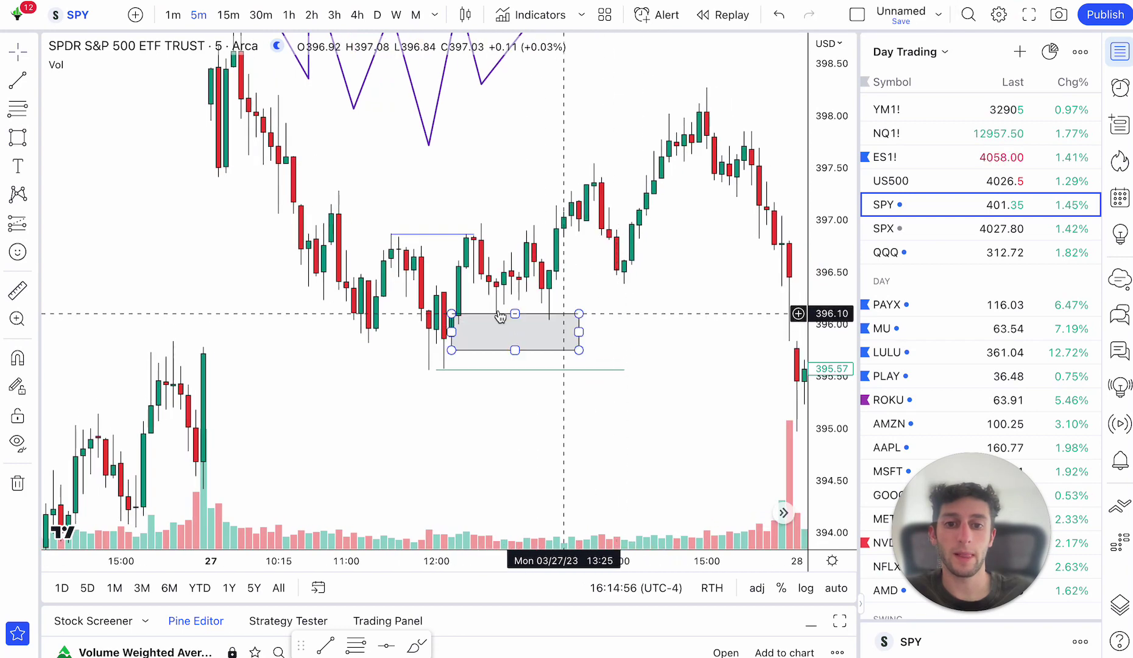
key(Escape)
Step: Place a long position with entry at 396.10 on the demand zone, stop at 395.51 and target at 397.25
click(20, 219)
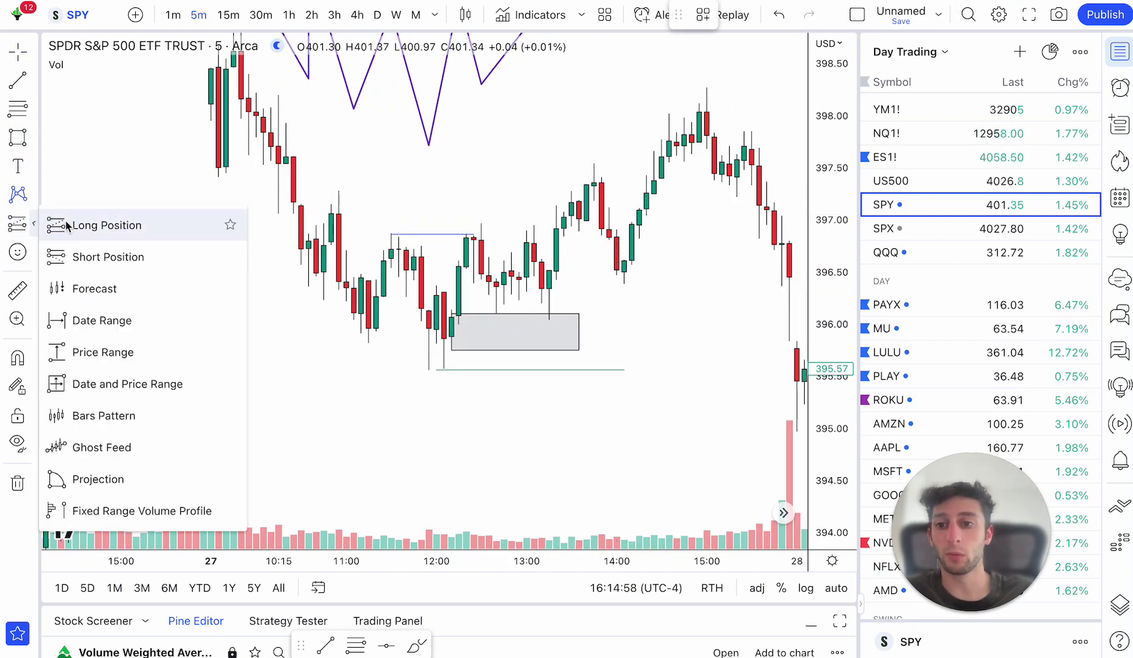
click(92, 223)
click(586, 314)
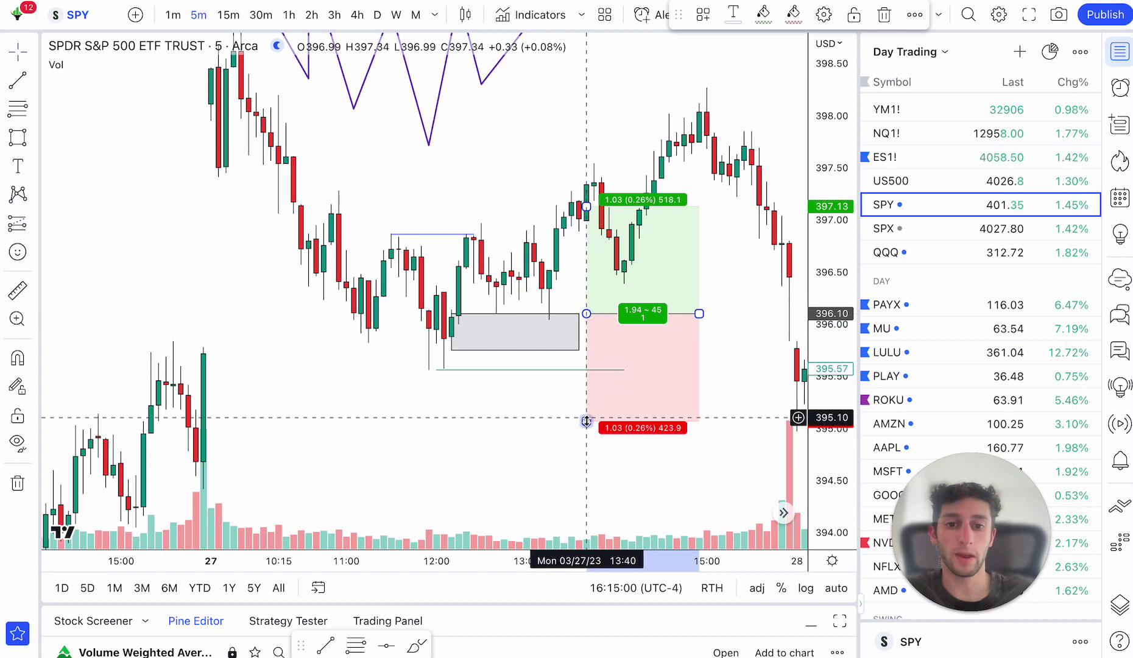
drag(586, 421, 586, 374)
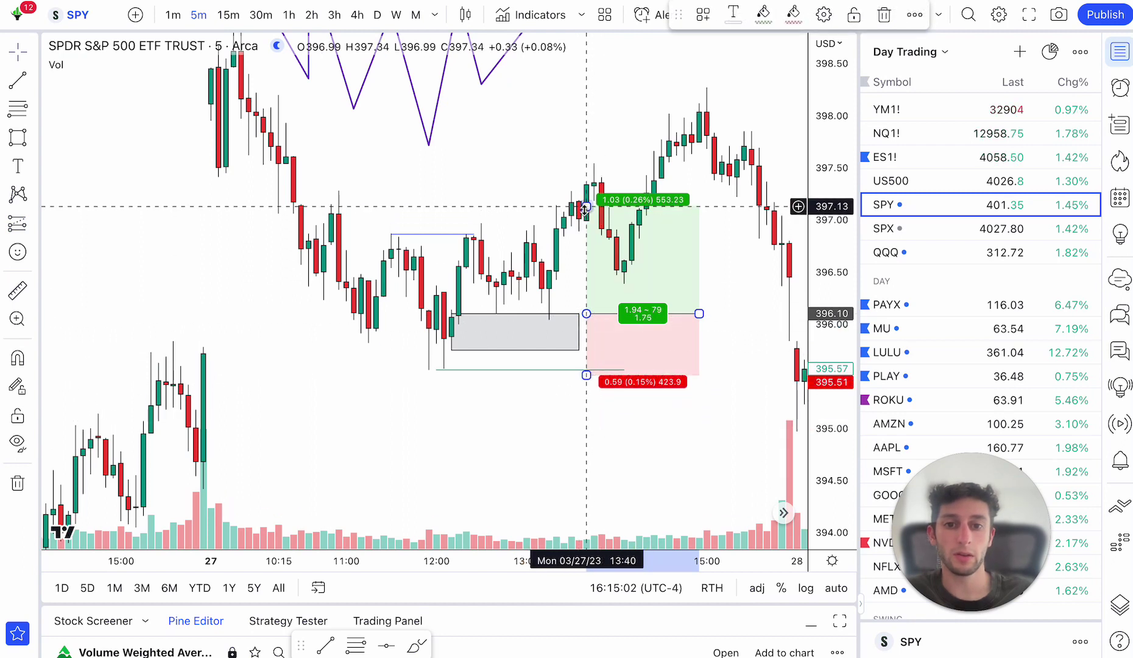
drag(585, 208, 586, 225)
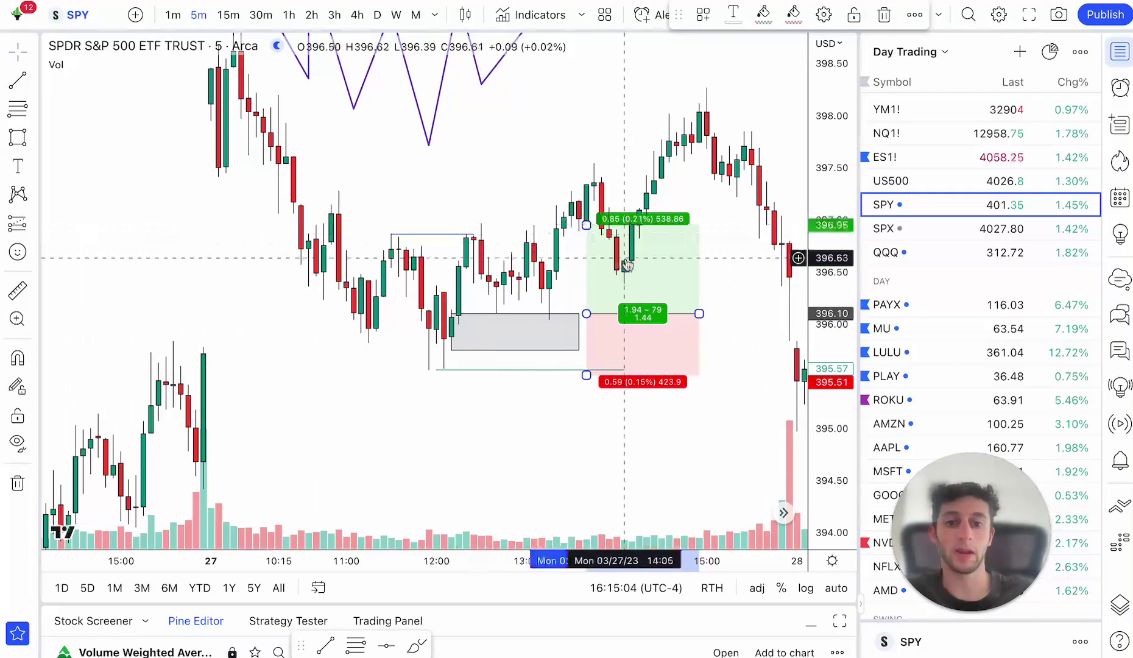
drag(587, 225, 586, 194)
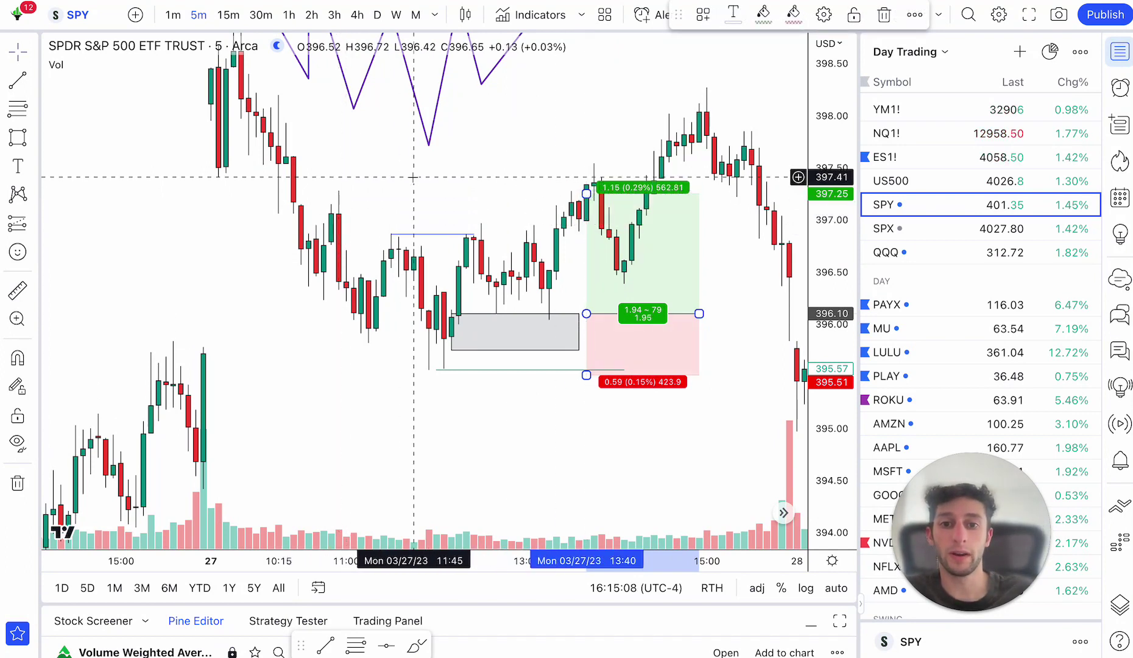
Step: Draw a gray supply rectangle from 397.53 to 397.97 between 10:20 and 15:05, and raise the long position's target to 397.52
click(18, 137)
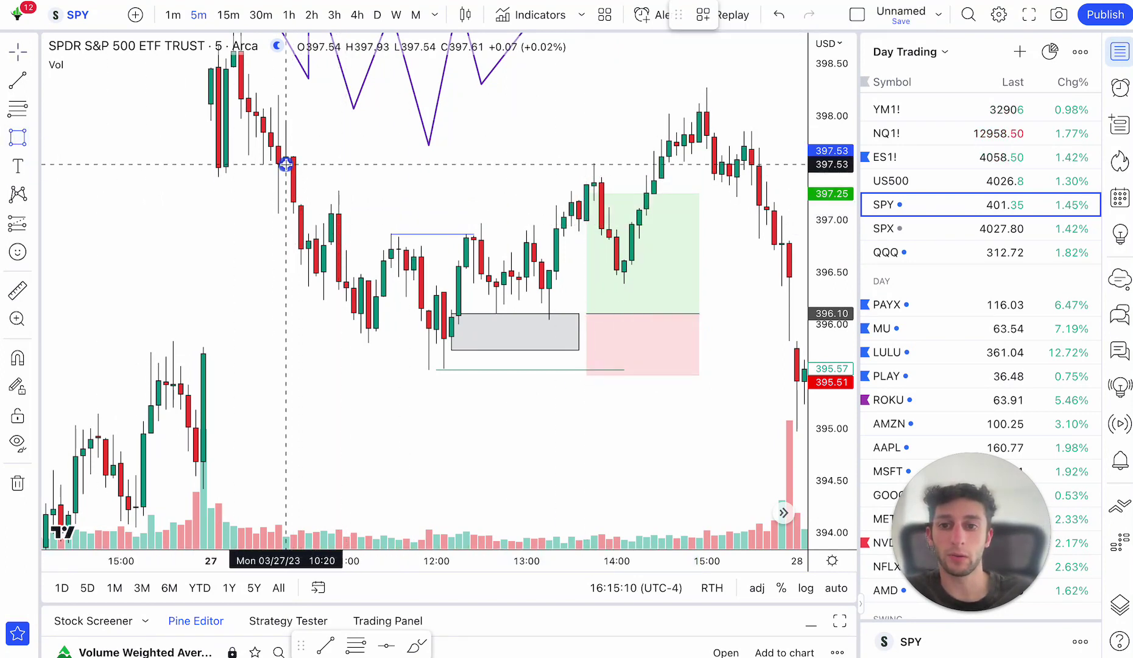
click(286, 165)
click(714, 118)
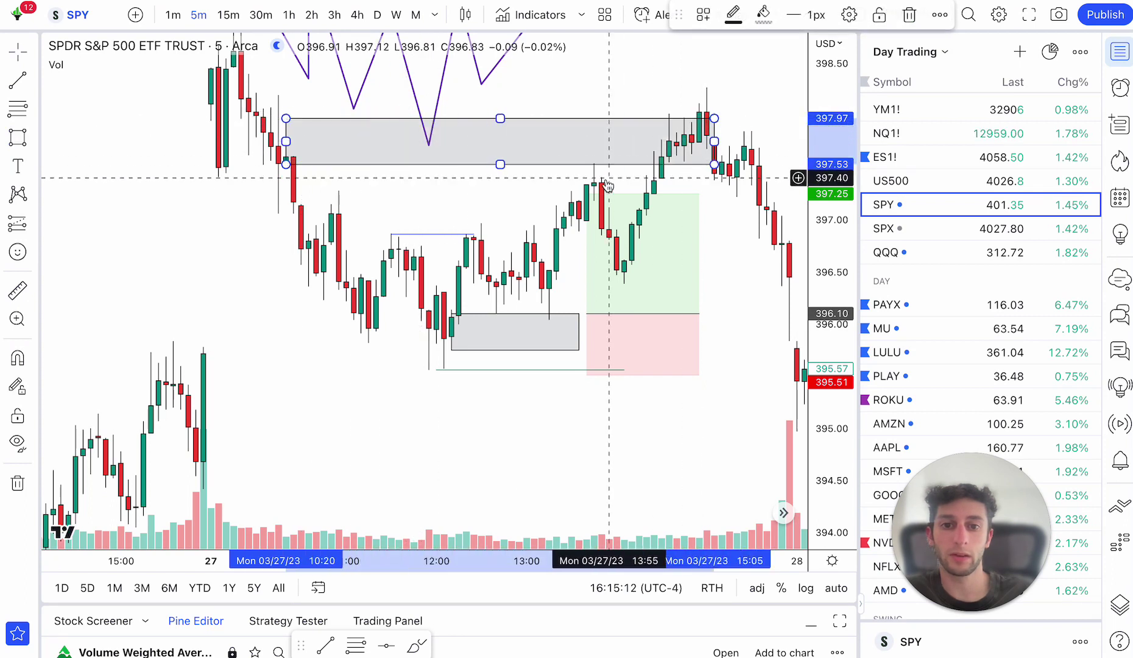
drag(607, 186, 571, 158)
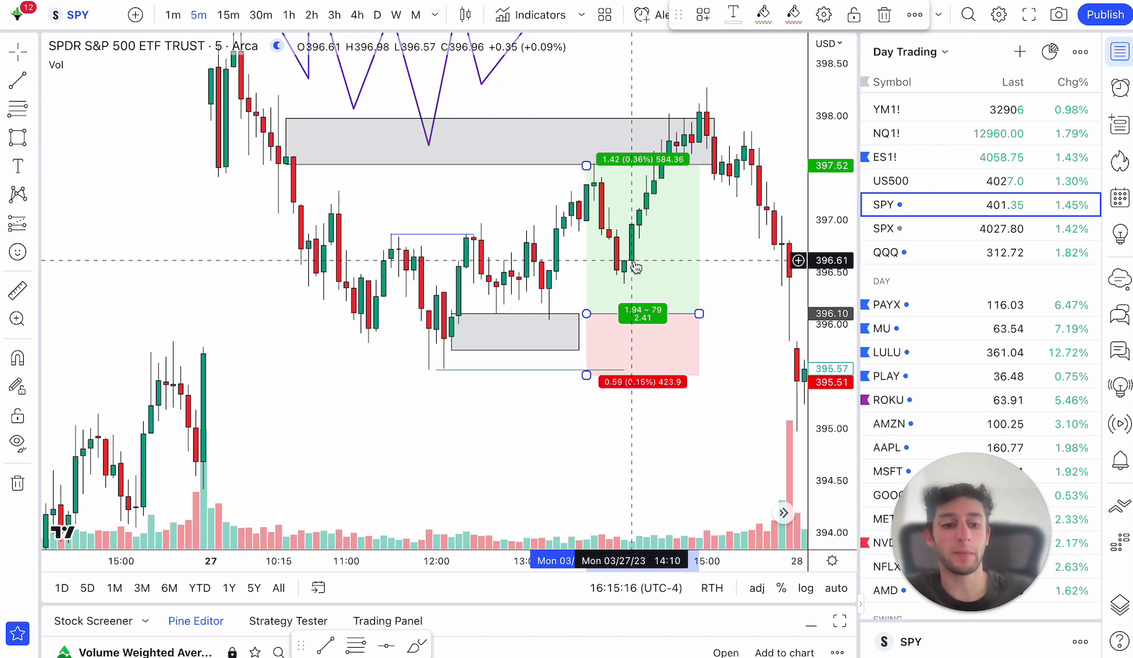
Step: Delete the long position, the lower gray demand zone and both horizontal lines from the chart
key(Delete)
click(576, 312)
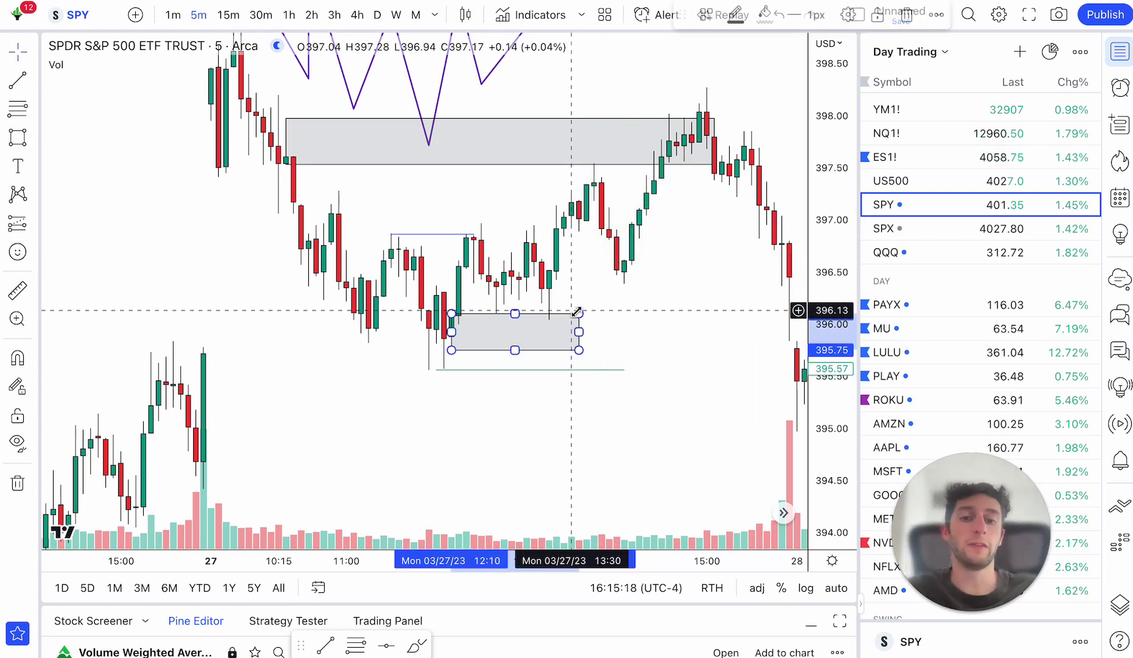
key(Delete)
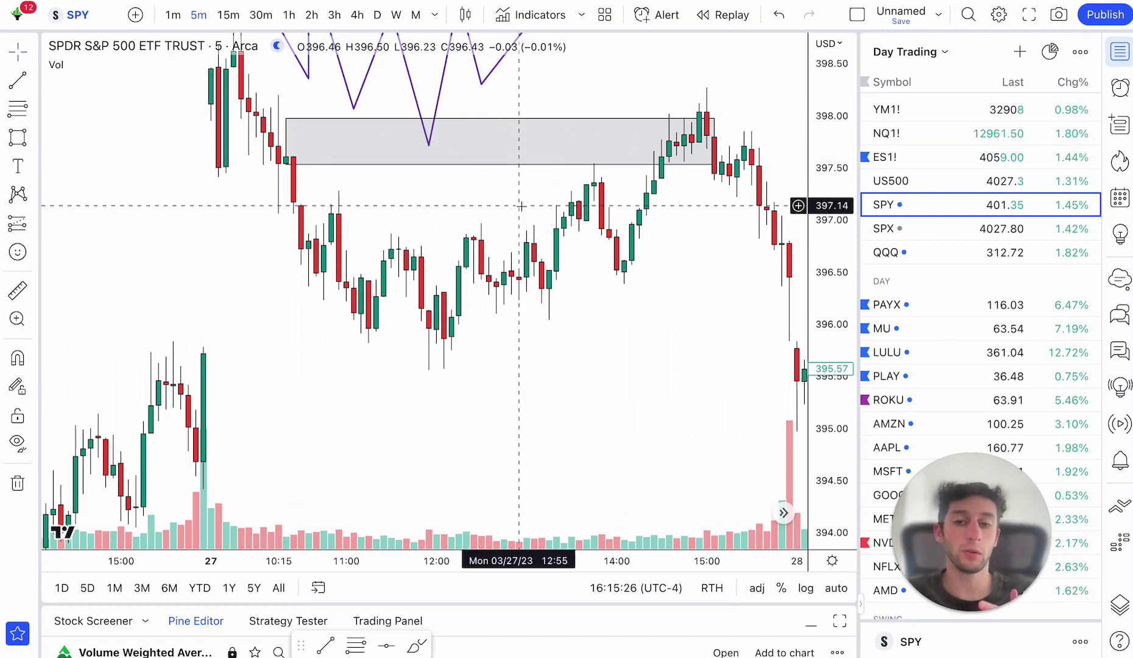
Step: Delete the gray supply zone and the purple path above the candles
drag(519, 206, 475, 380)
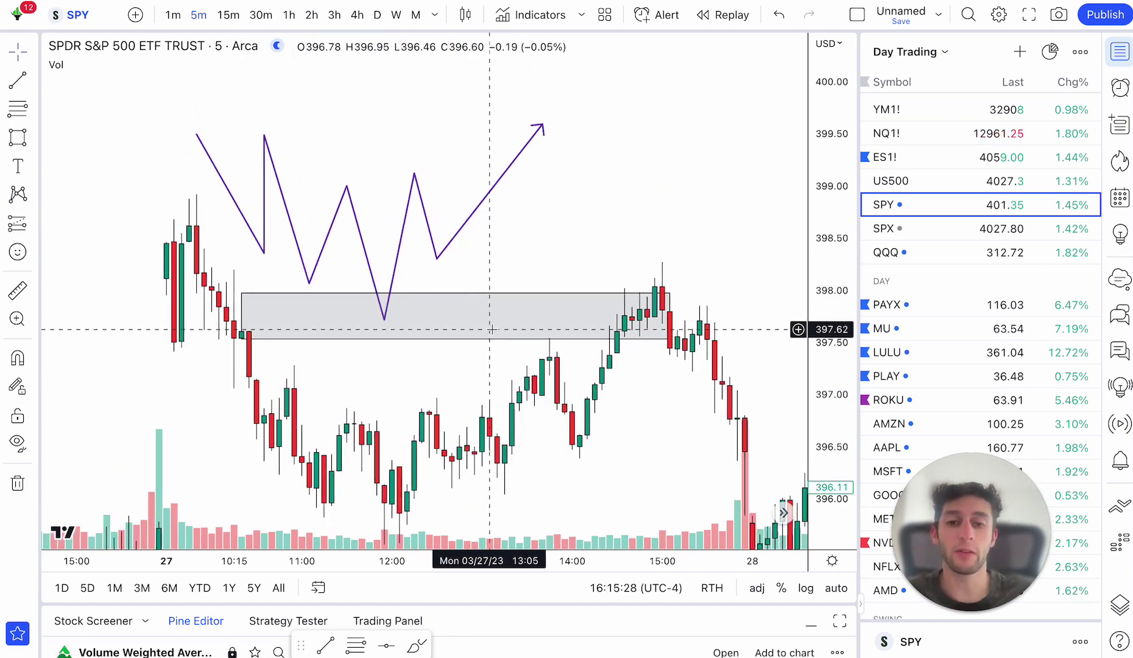
click(504, 291)
key(Delete)
drag(505, 290, 482, 115)
click(435, 179)
key(Delete)
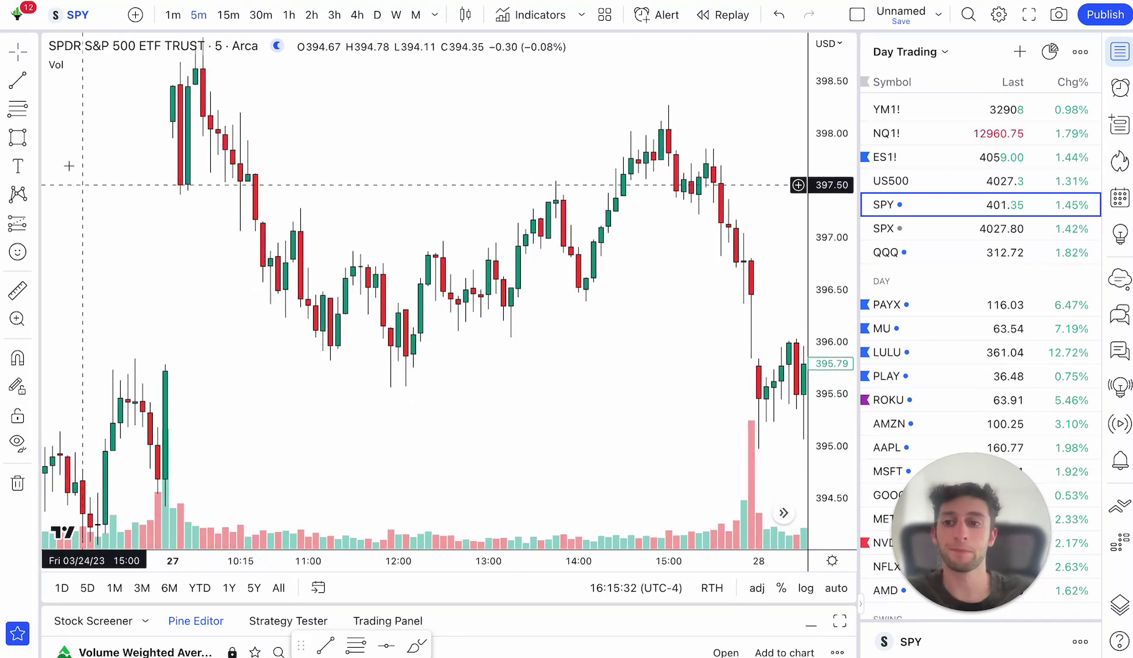
Step: Start a new path at about 397.4 and trace the March 27 lower highs and lows down to about 395.7
click(32, 137)
click(116, 296)
click(263, 195)
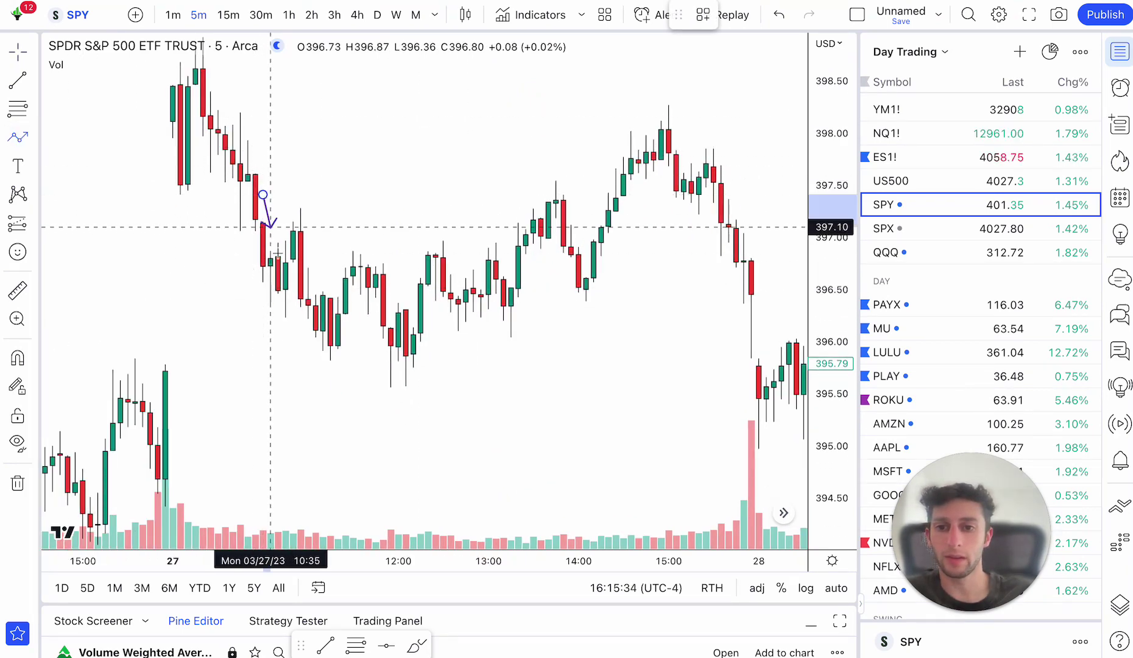
click(285, 311)
click(308, 227)
click(331, 341)
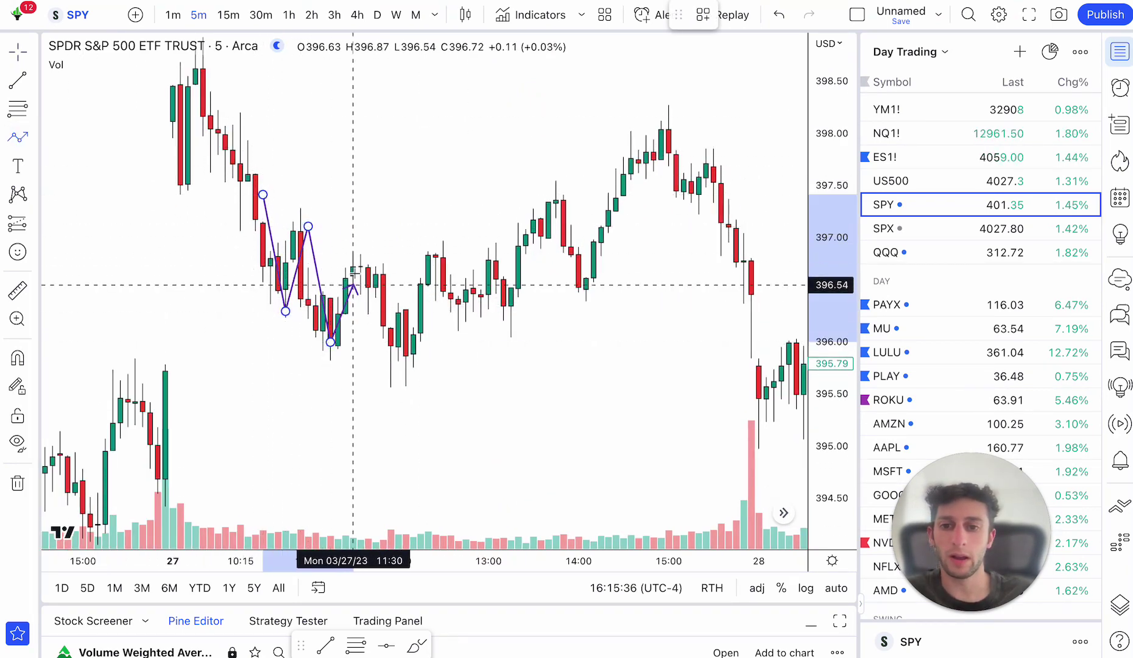
click(360, 263)
click(397, 374)
Step: Extend the path through about 396.85, 396.1, 397.5 and 396.45 to a final peak near 398.25, and move it above the candles
click(435, 253)
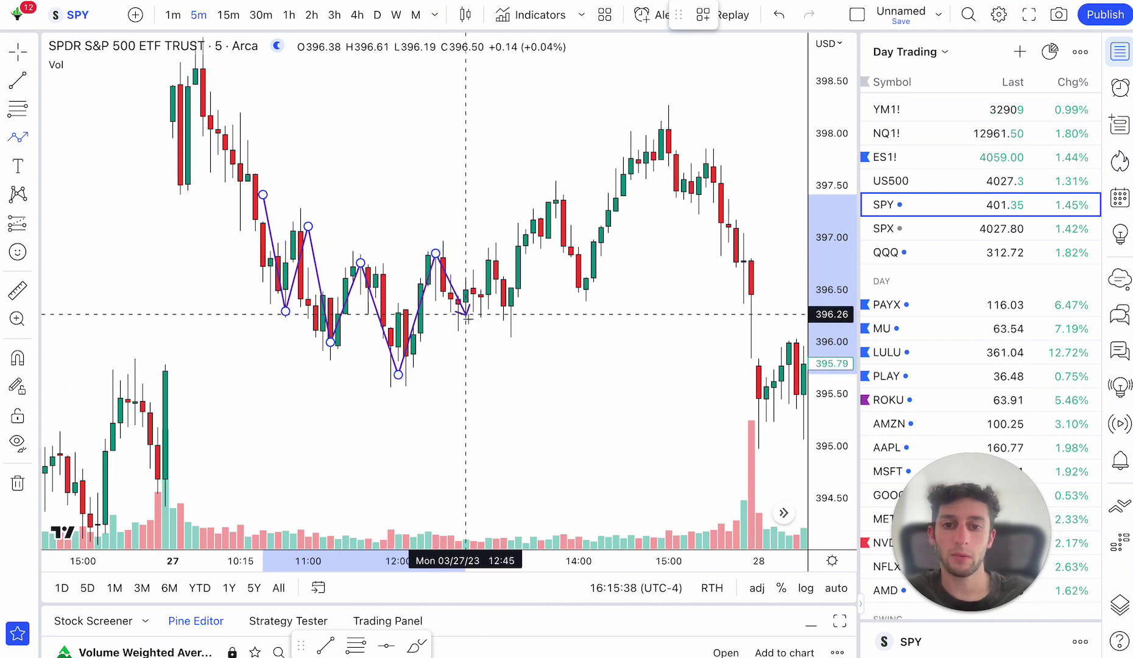
click(481, 331)
click(556, 183)
click(579, 293)
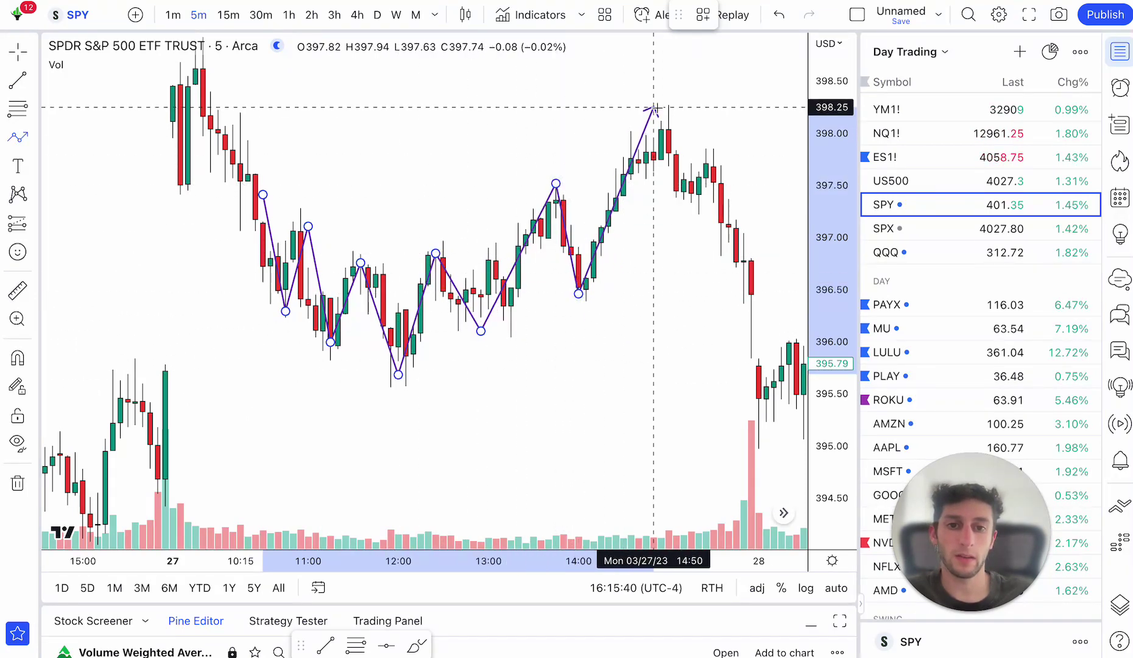
double_click(661, 107)
drag(564, 109, 548, 277)
drag(547, 363, 547, 90)
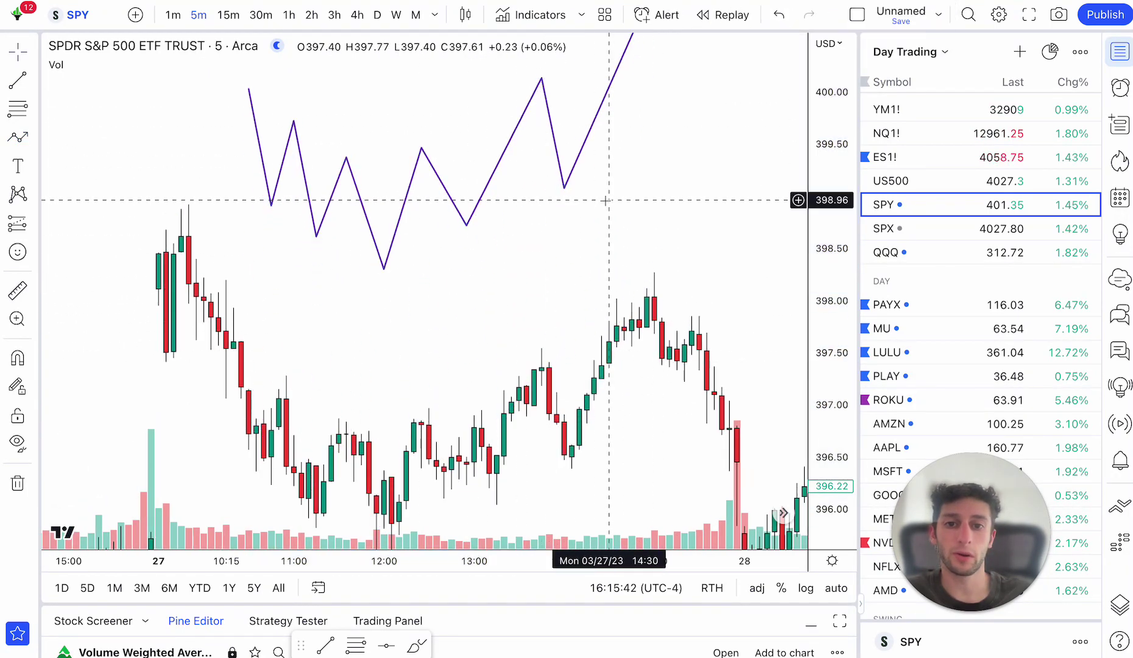
drag(607, 200, 595, 330)
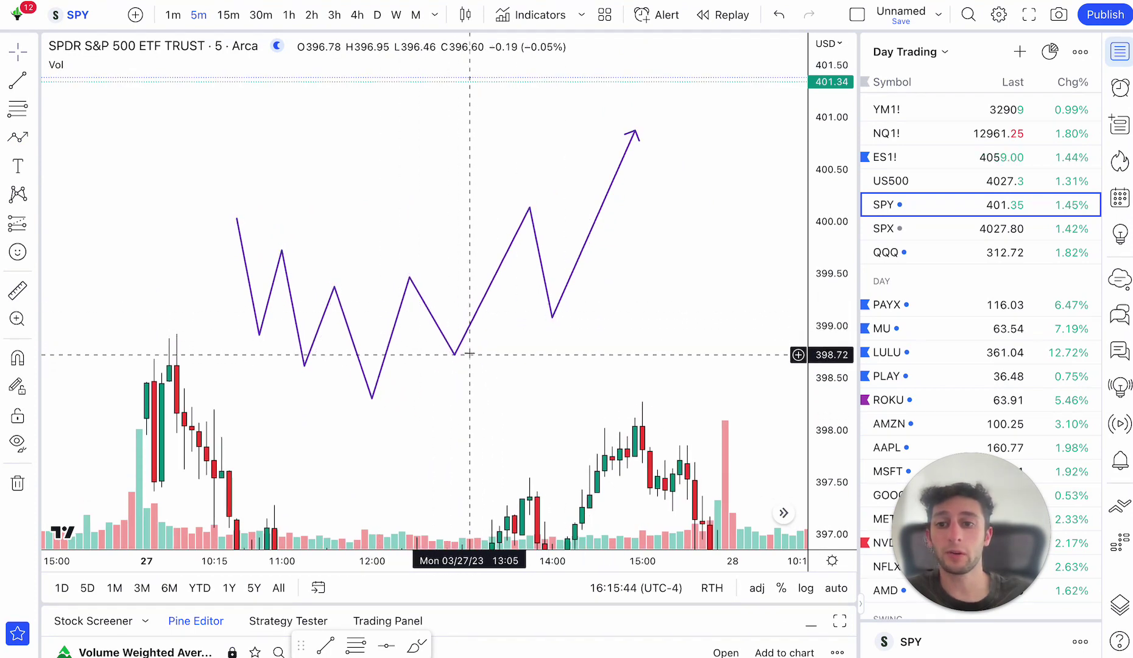
Step: Draw a gray demand rectangle from about 399.07 to 398.73 between the path's last two pullback lows
click(32, 138)
click(91, 201)
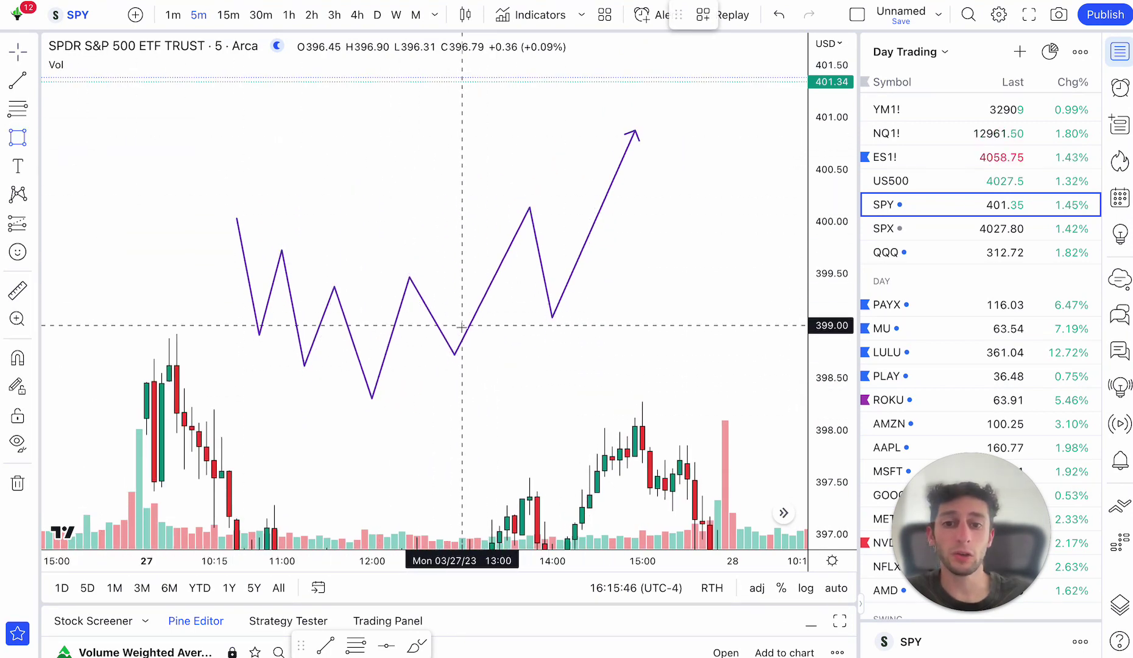
drag(454, 318, 559, 352)
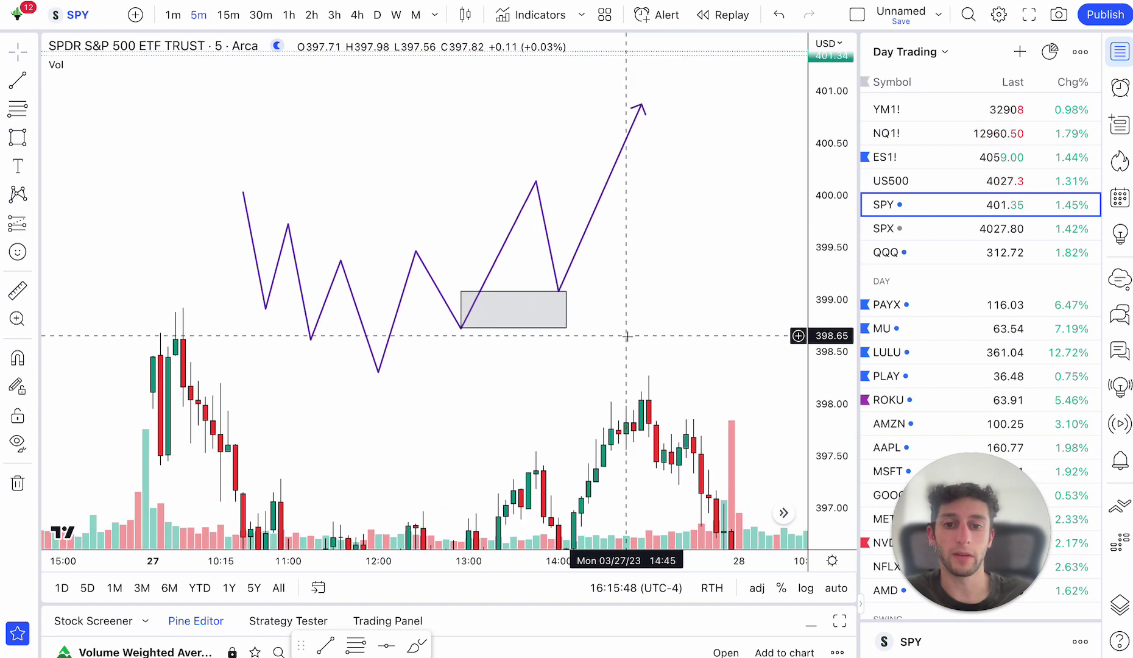
Step: Place a long position beside the gray zone with entry at 399.06, target at 400.03 and stop at 398.69
click(32, 225)
click(73, 224)
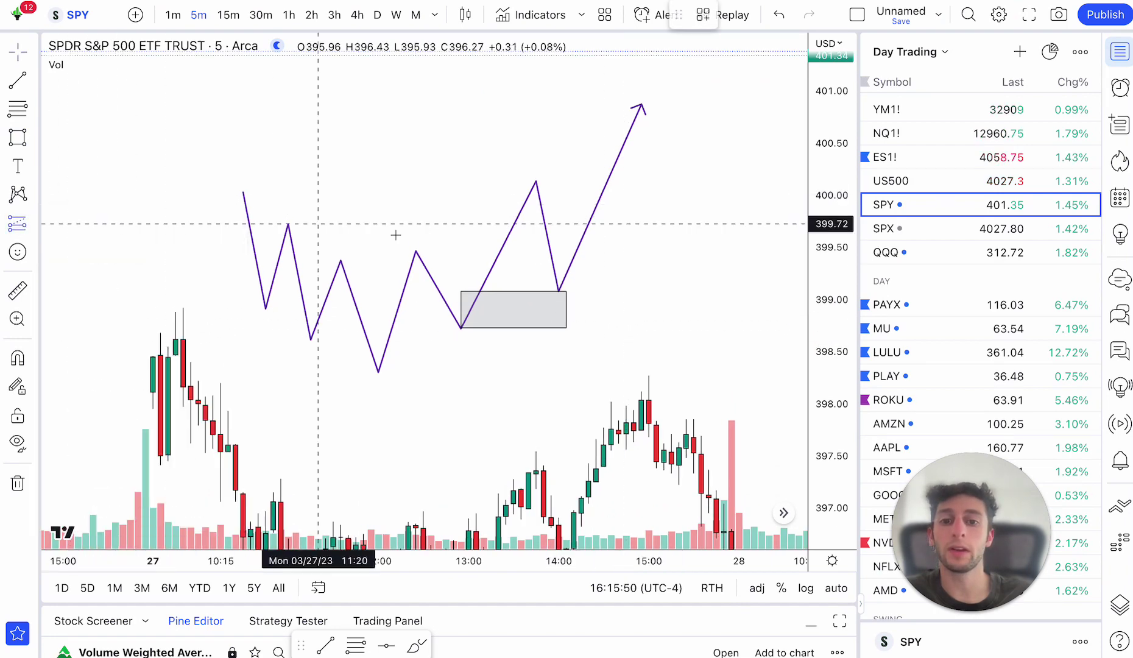
click(574, 293)
click(577, 314)
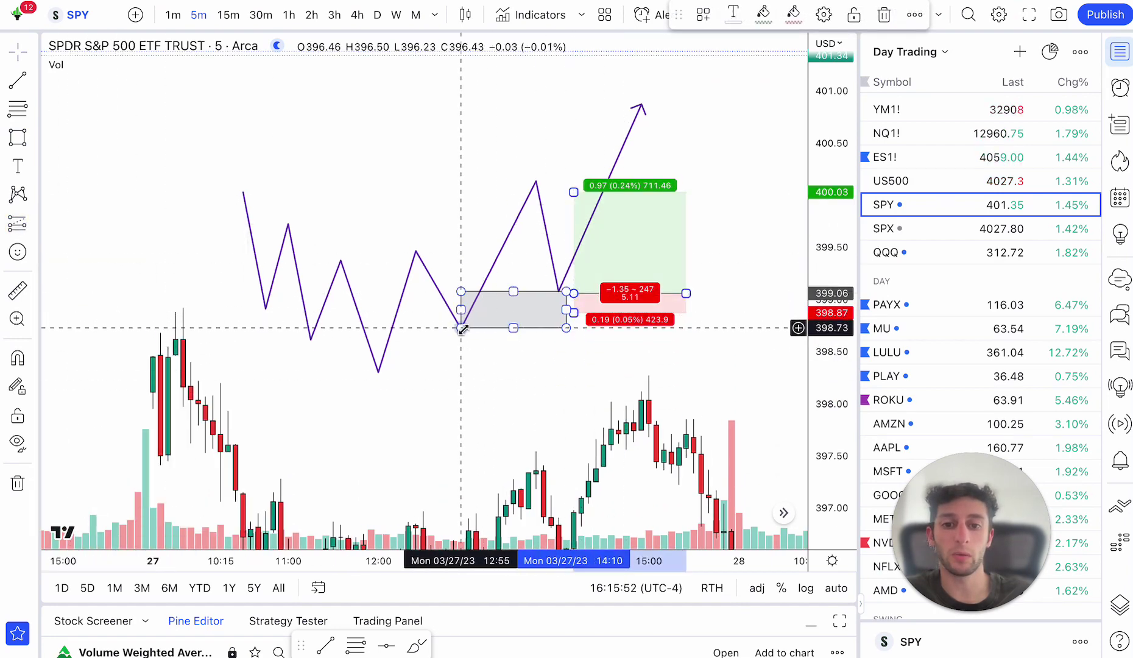
drag(574, 313, 574, 332)
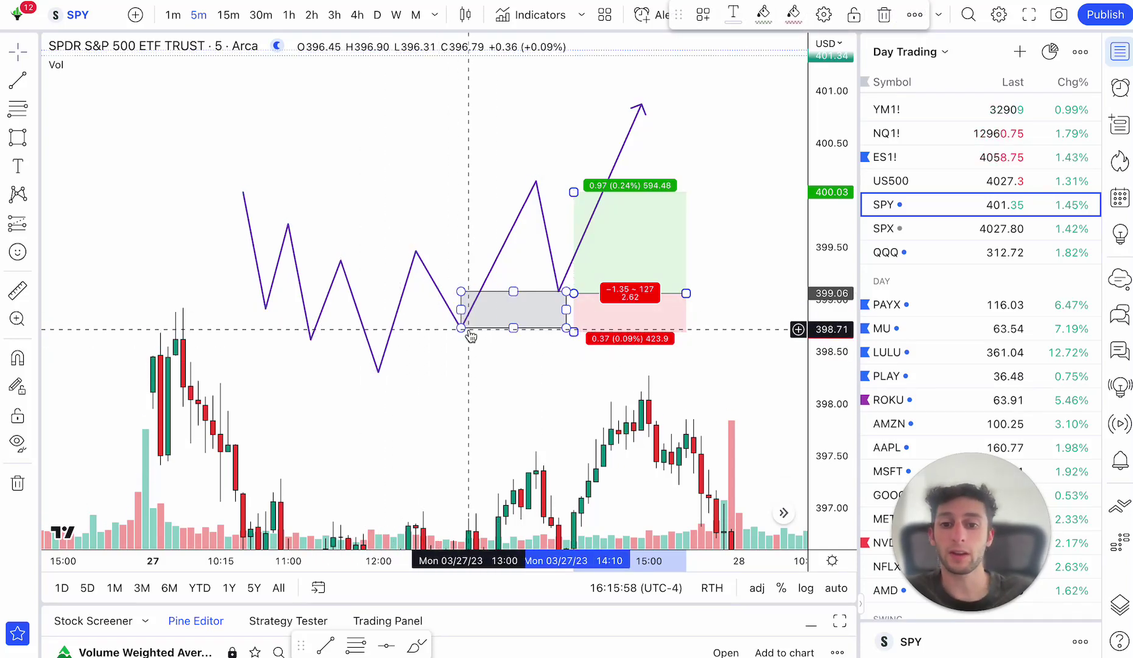
Step: Delete the gray demand rectangle and raise the long position's target above the path's previous swing high
click(468, 327)
key(Delete)
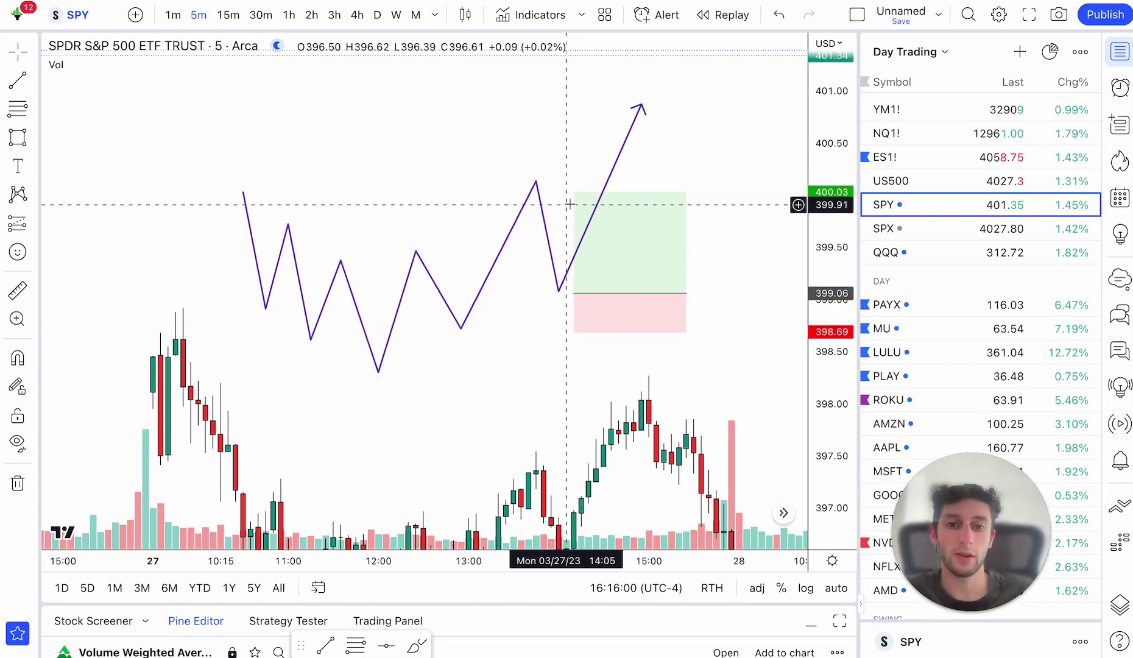
drag(574, 192, 579, 43)
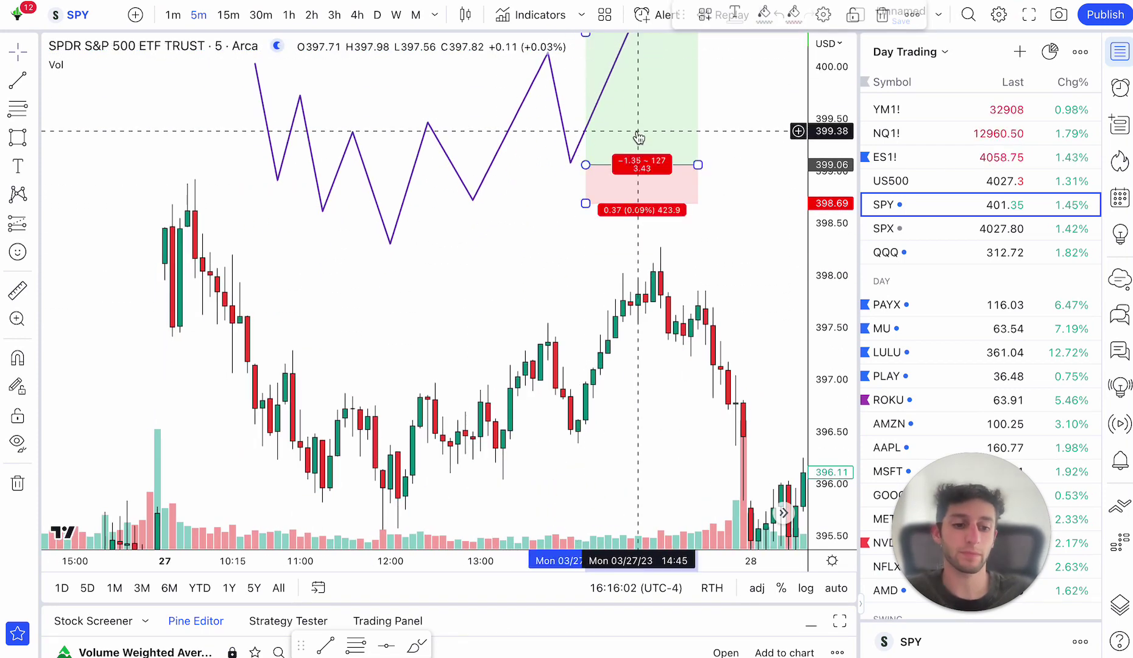
Step: Delete the long position and the purple path from the chart
key(Delete)
click(577, 155)
key(Delete)
Step: Switch the SPY chart to the 1-minute timeframe and bring the March 29 session into view
scroll(648, 192, down, 5)
drag(673, 190, 537, 160)
drag(849, 146, 831, 394)
scroll(733, 263, down, 5)
drag(694, 251, 471, 190)
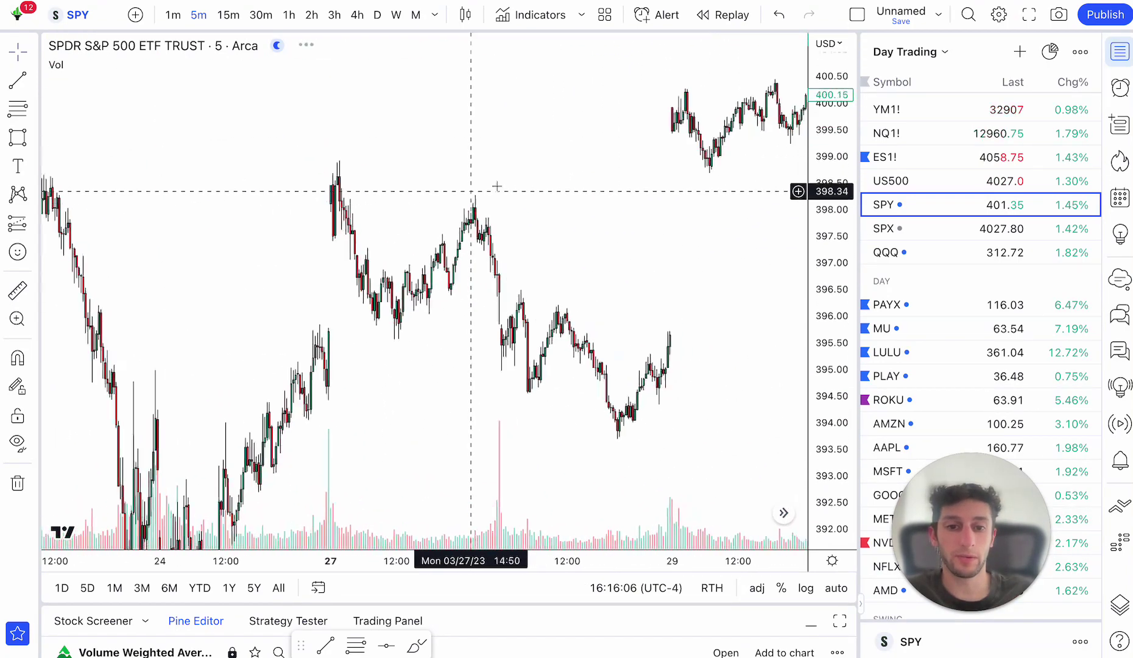
drag(658, 173, 380, 257)
drag(562, 262, 786, 340)
scroll(670, 201, up, 3)
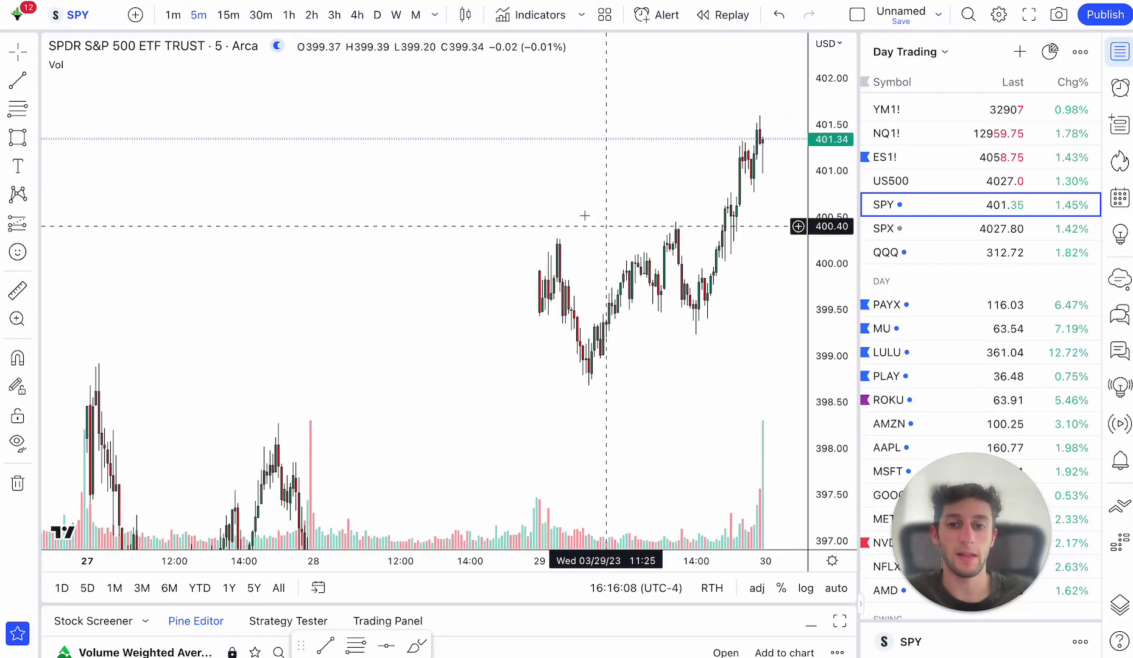
click(178, 16)
scroll(498, 158, down, 3)
drag(455, 191, 555, 188)
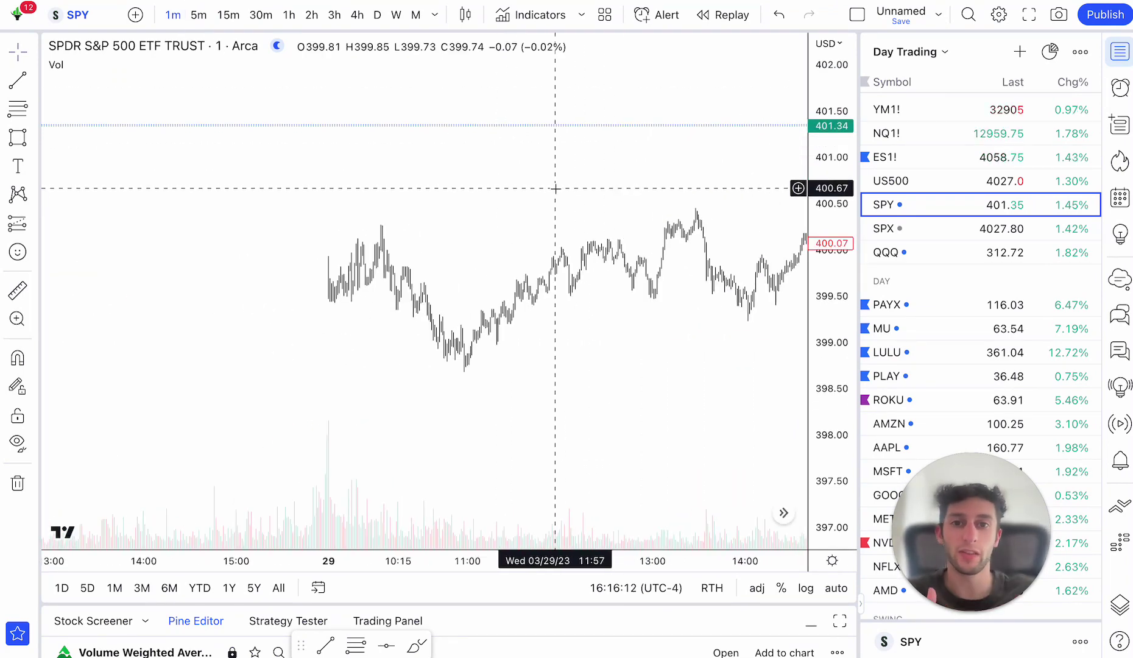
Step: Draw a path through the March 29 decline, joining swing highs and lows from the 10:05 high to the 10:47 low
scroll(555, 188, up, 1)
drag(842, 402, 822, 194)
scroll(633, 210, up, 3)
drag(474, 236, 614, 198)
scroll(487, 200, up, 3)
mouse_move(387, 202)
mouse_down()
mouse_move(711, 207)
mouse_move(463, 183)
mouse_up()
scroll(655, 202, up, 3)
click(33, 137)
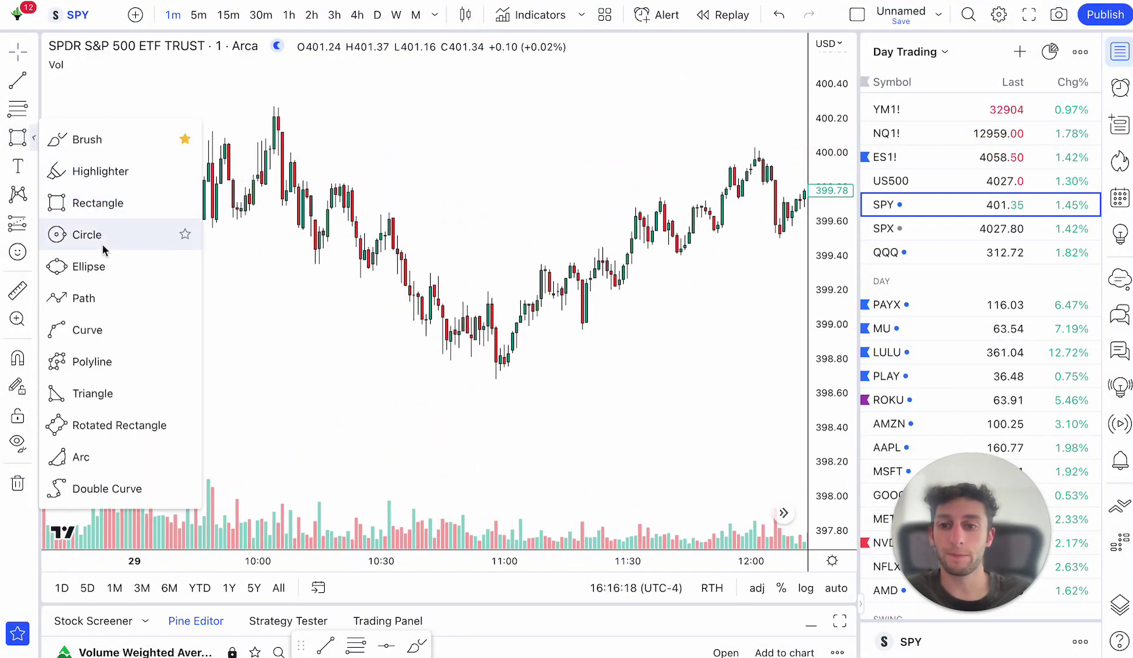
click(94, 298)
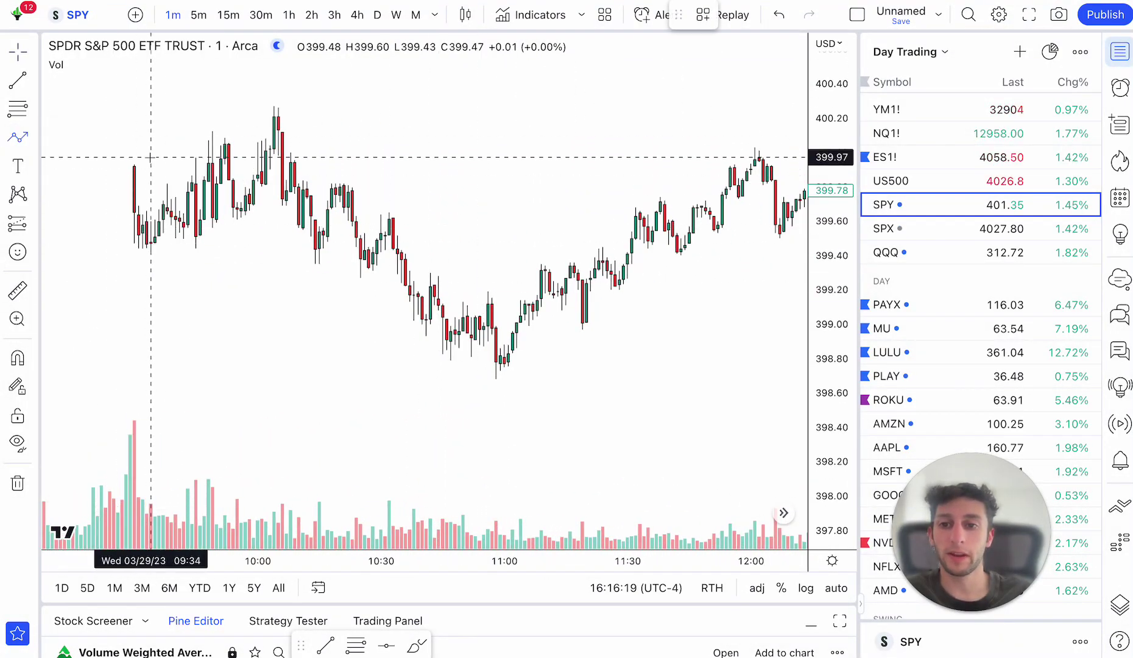
click(278, 122)
click(306, 256)
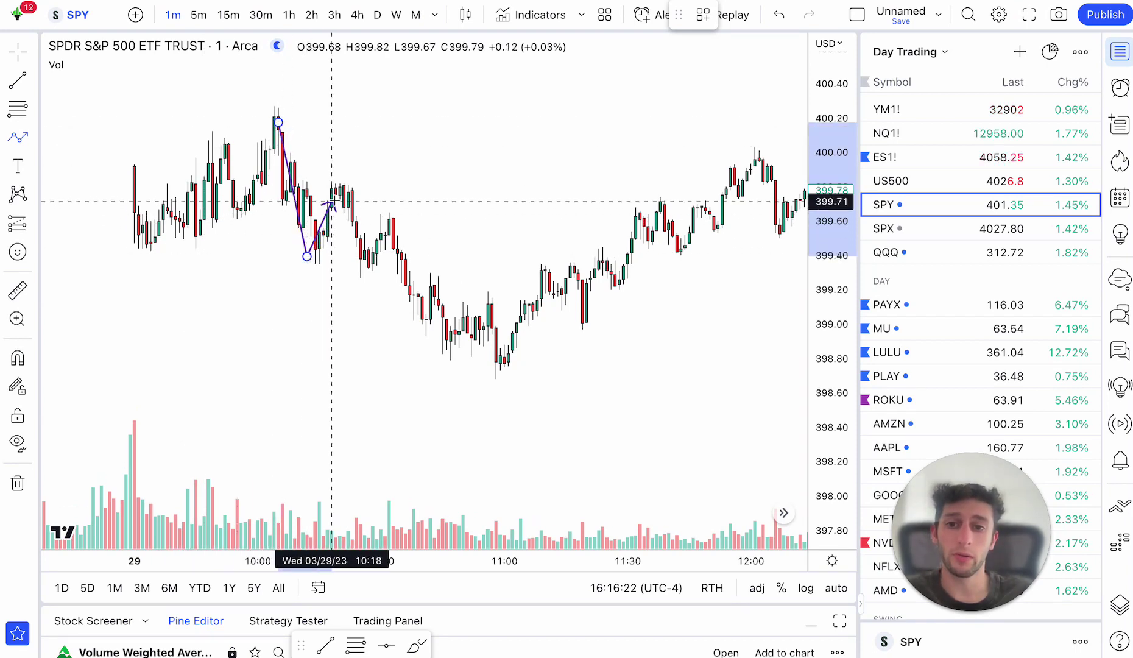
click(344, 187)
click(365, 278)
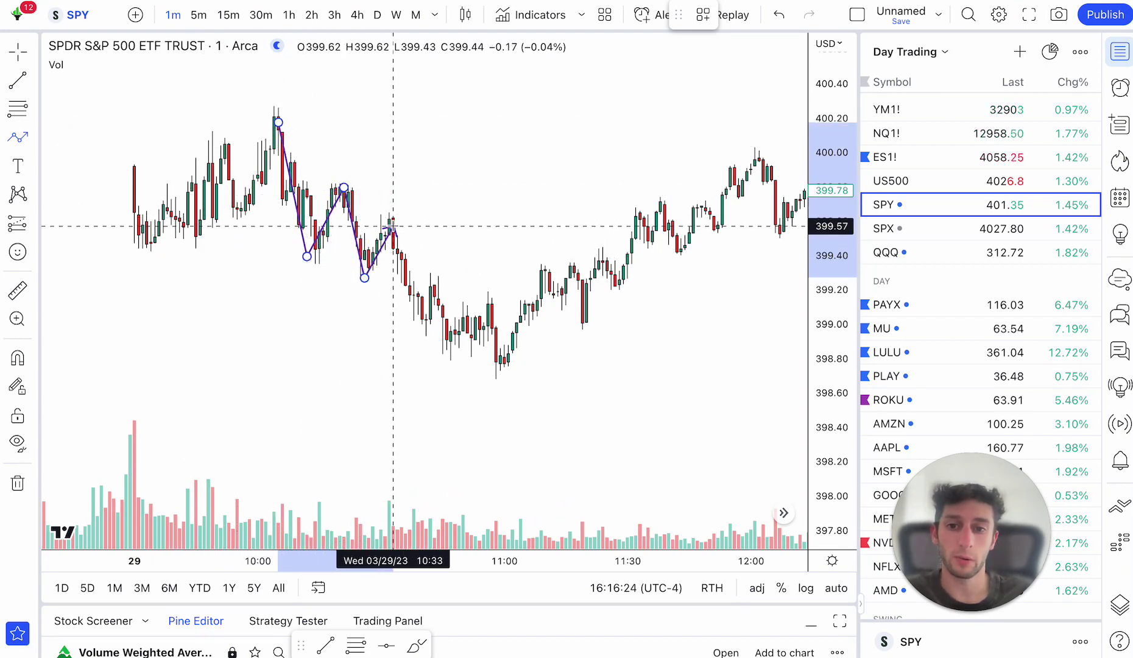
click(393, 223)
click(418, 324)
click(431, 289)
click(451, 345)
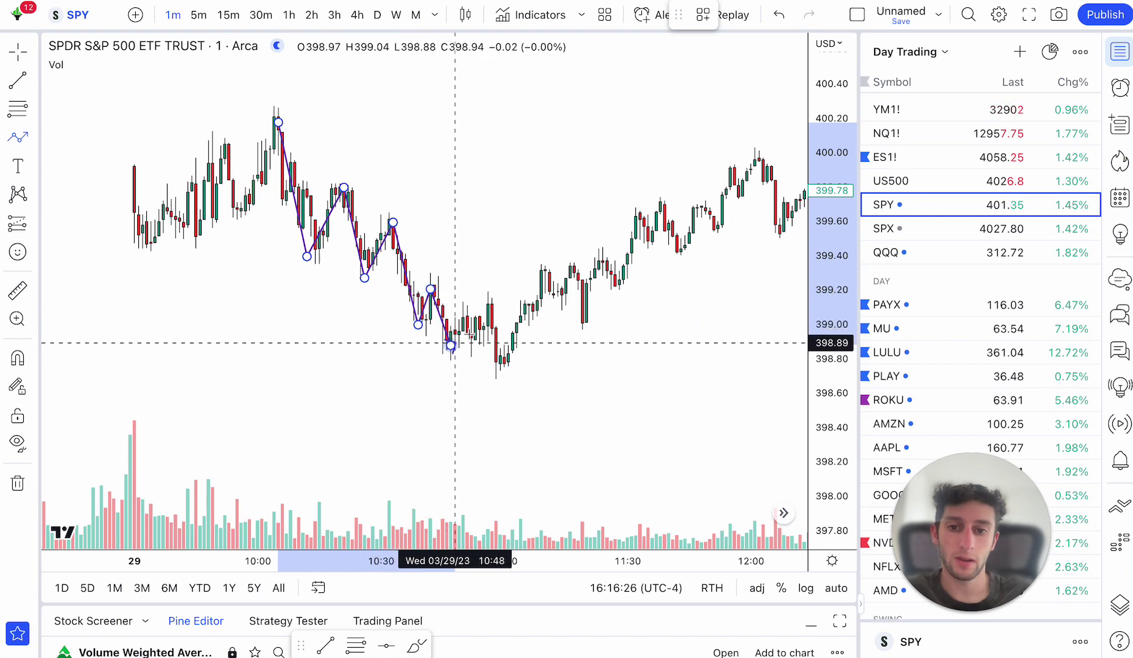
Step: Continue the path through the significant low near 11:00 and the rising swings, ending at the high just after 12:00
click(550, 269)
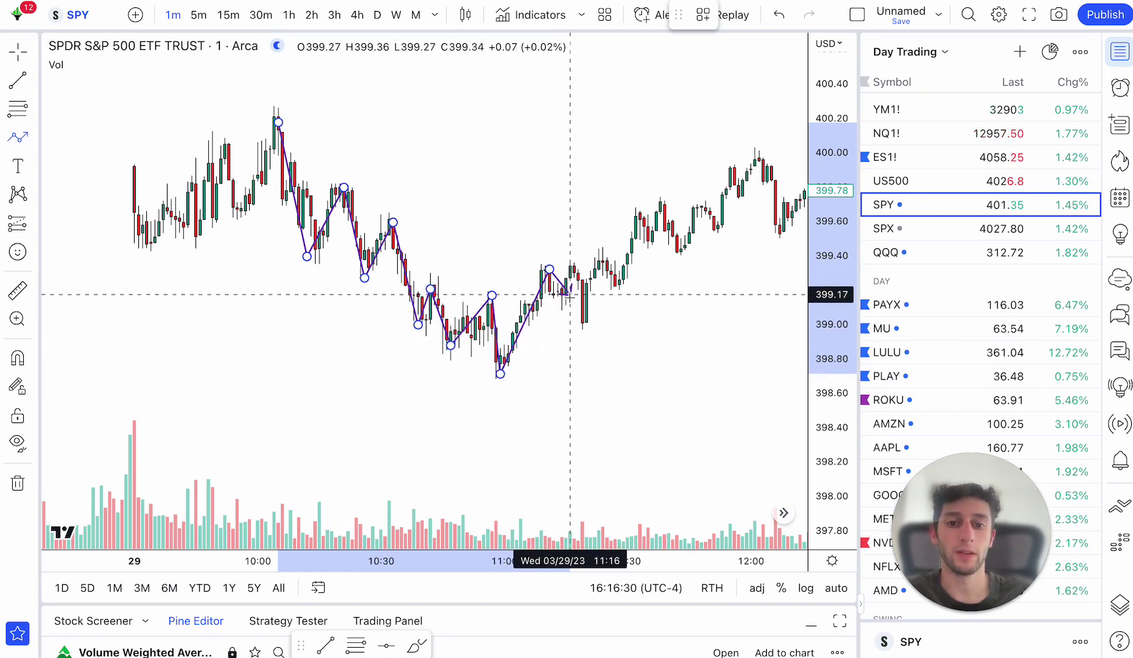
click(583, 325)
click(653, 212)
click(677, 249)
click(713, 205)
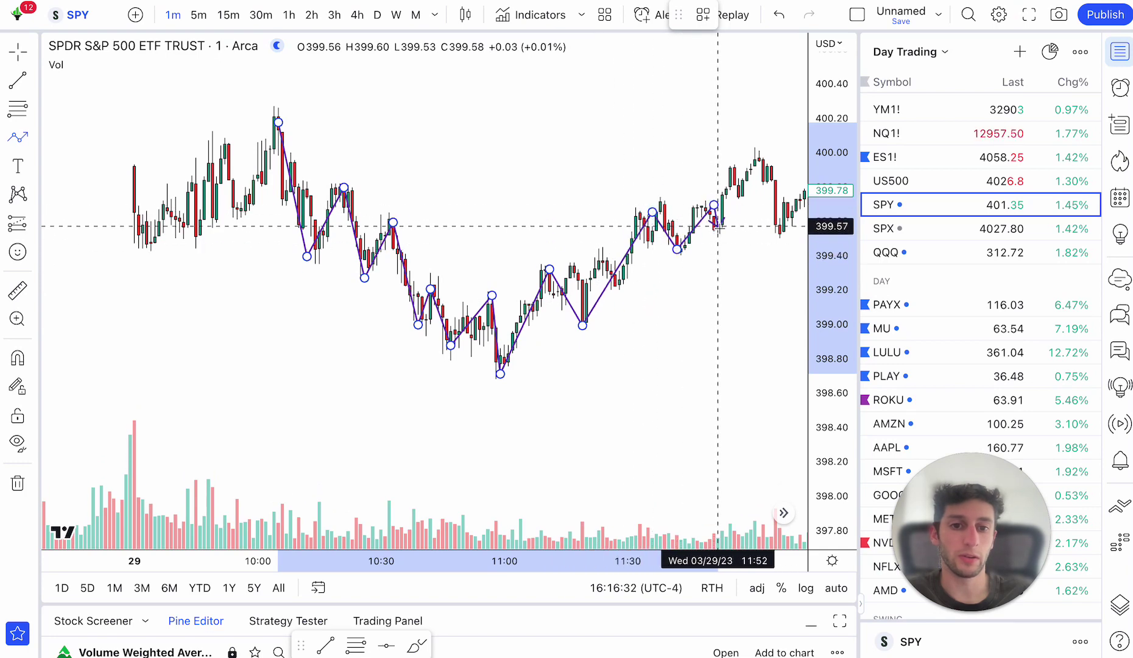
click(719, 226)
double_click(766, 160)
Step: Move the purple path about 1.00 lower in price, into the empty space beneath the candles
drag(697, 172, 645, 94)
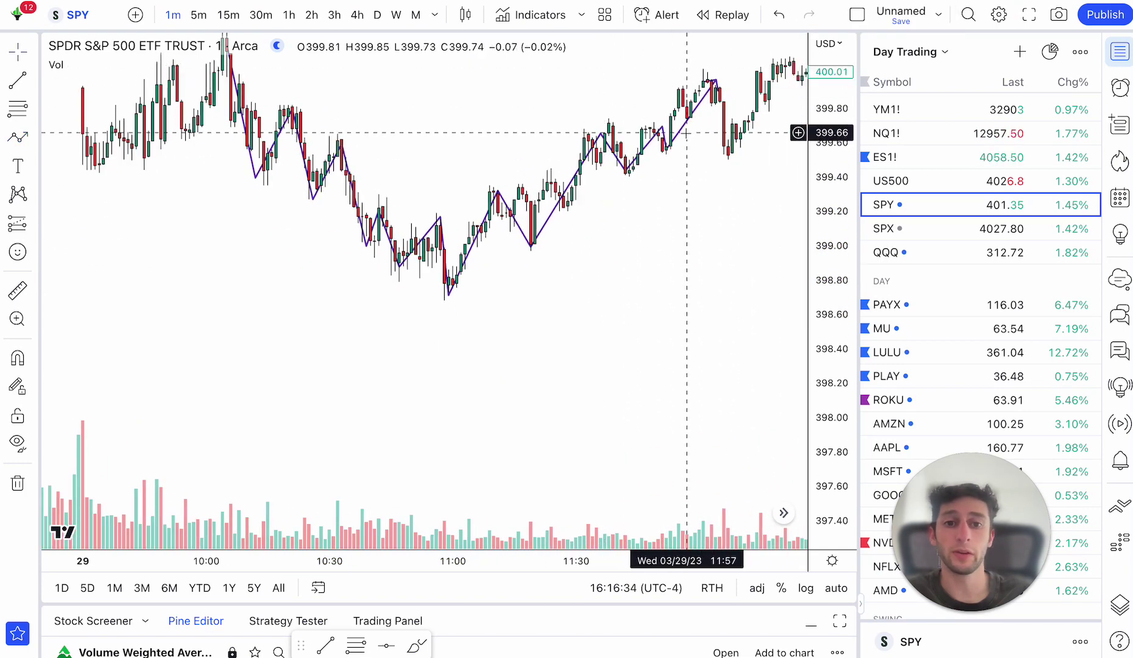
drag(683, 128, 699, 298)
drag(567, 261, 630, 135)
scroll(587, 136, up, 2)
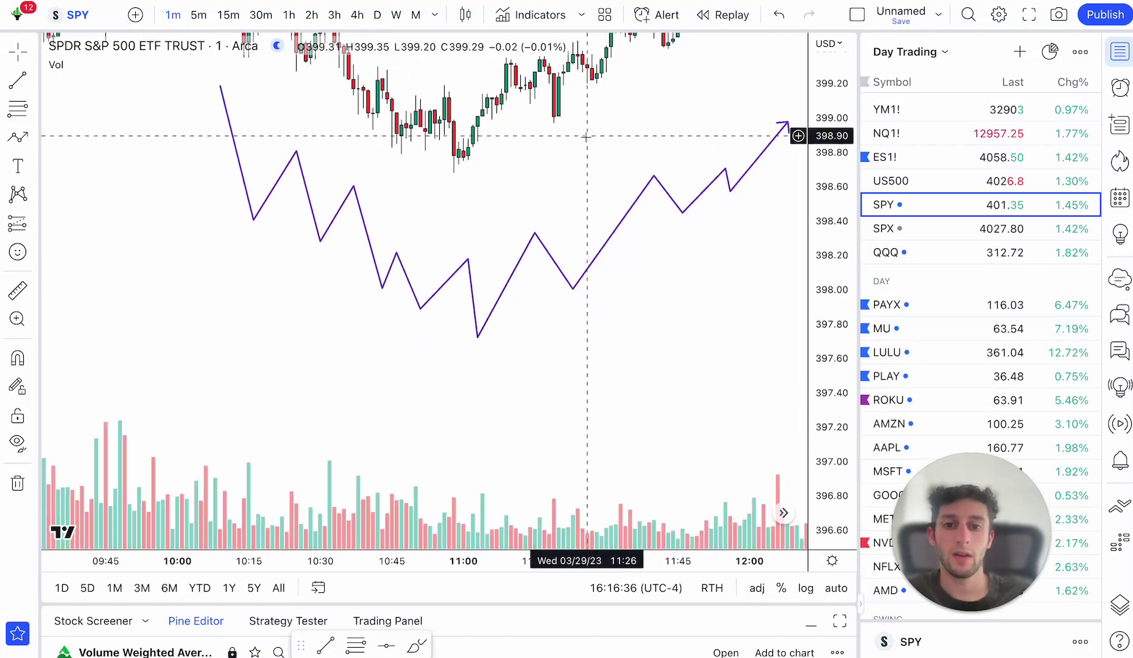
drag(577, 179, 574, 202)
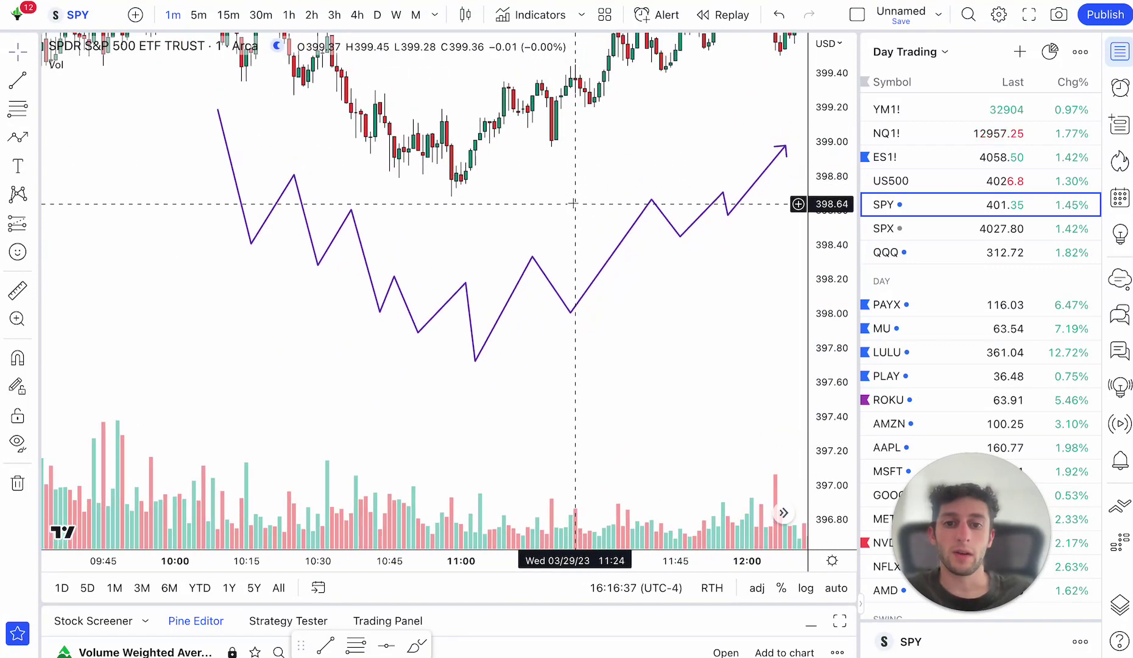
Step: Draw short, nearly horizontal trend lines from the first three lower highs after the path's starting point
click(229, 163)
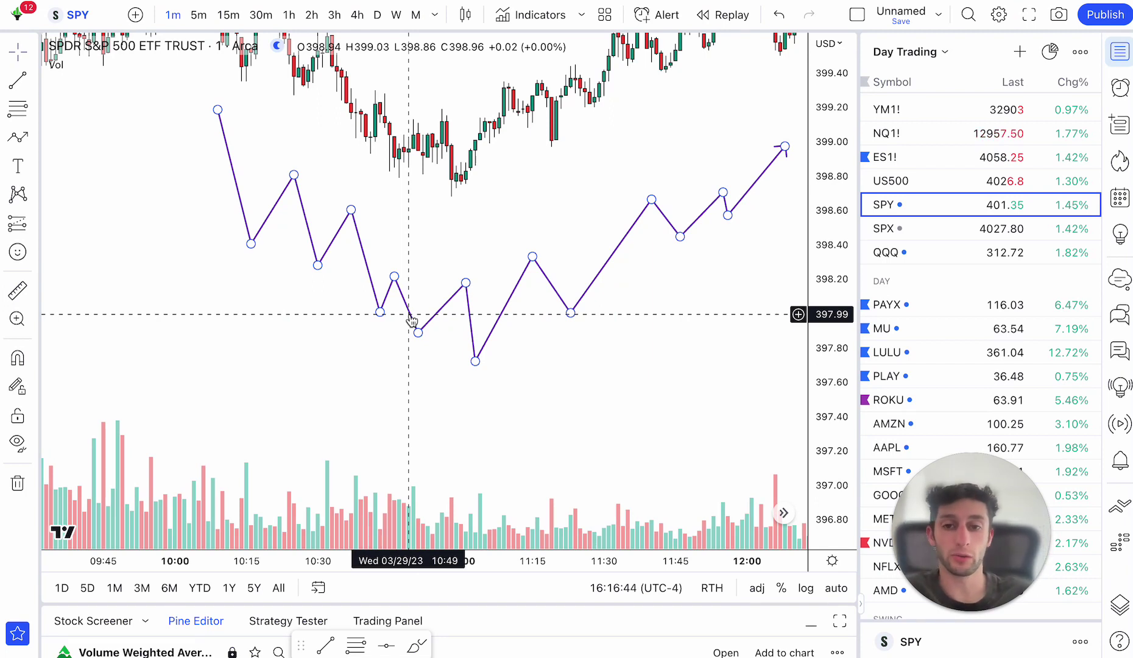
click(432, 308)
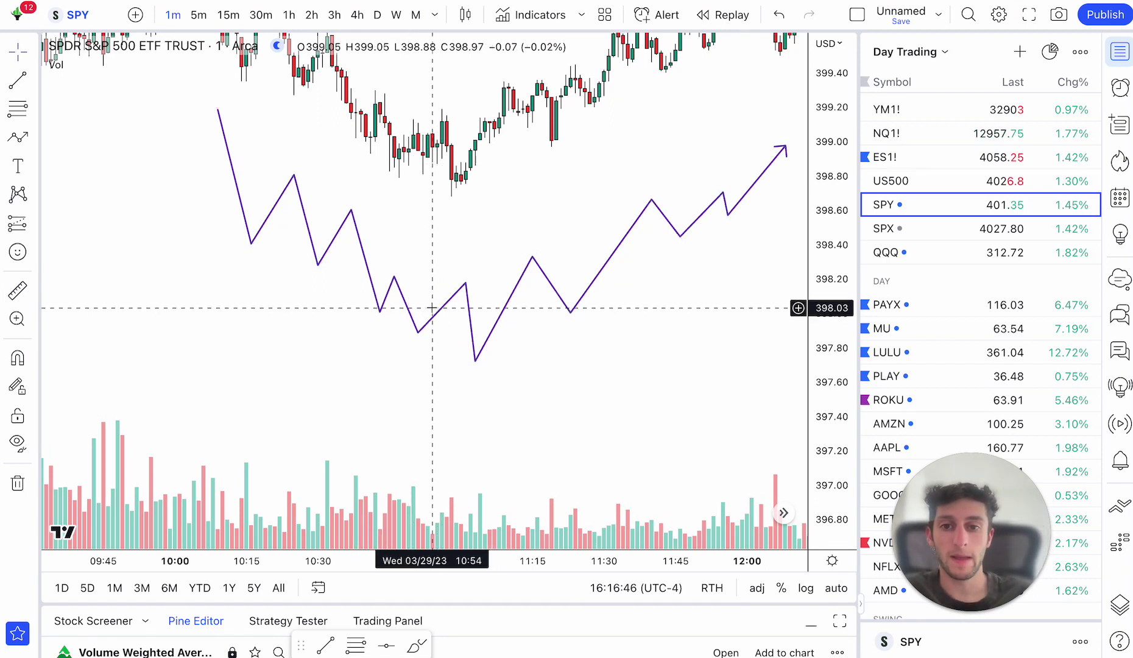
key(alt+t)
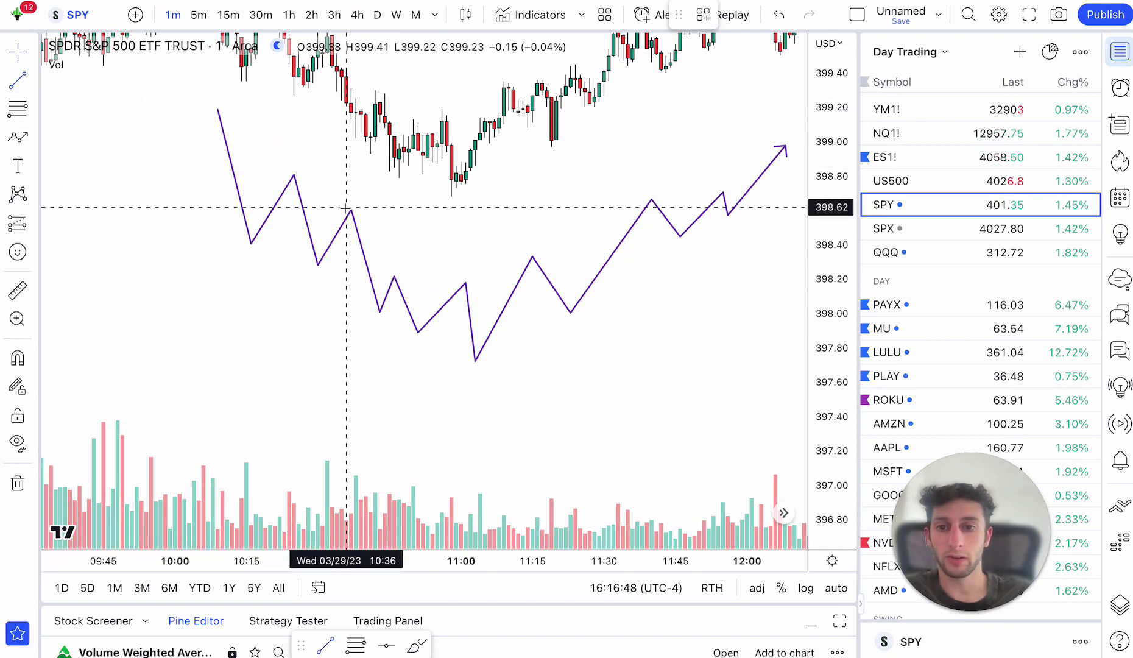
mouse_move(298, 176)
mouse_down()
mouse_move(356, 177)
mouse_move(428, 213)
mouse_up()
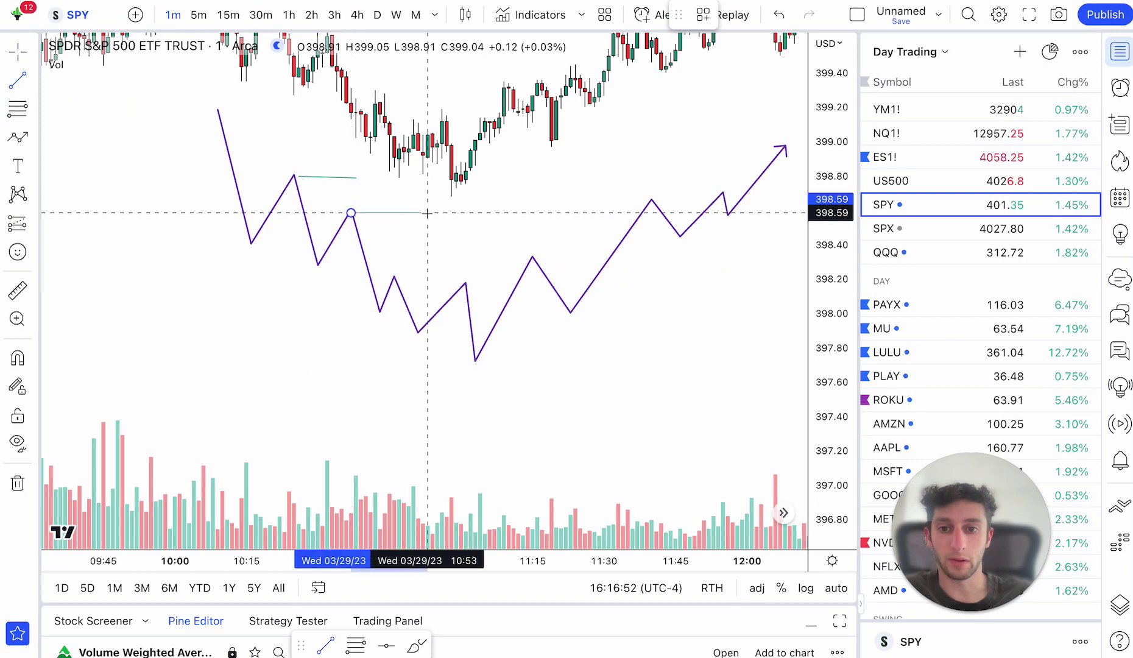
key(alt+t)
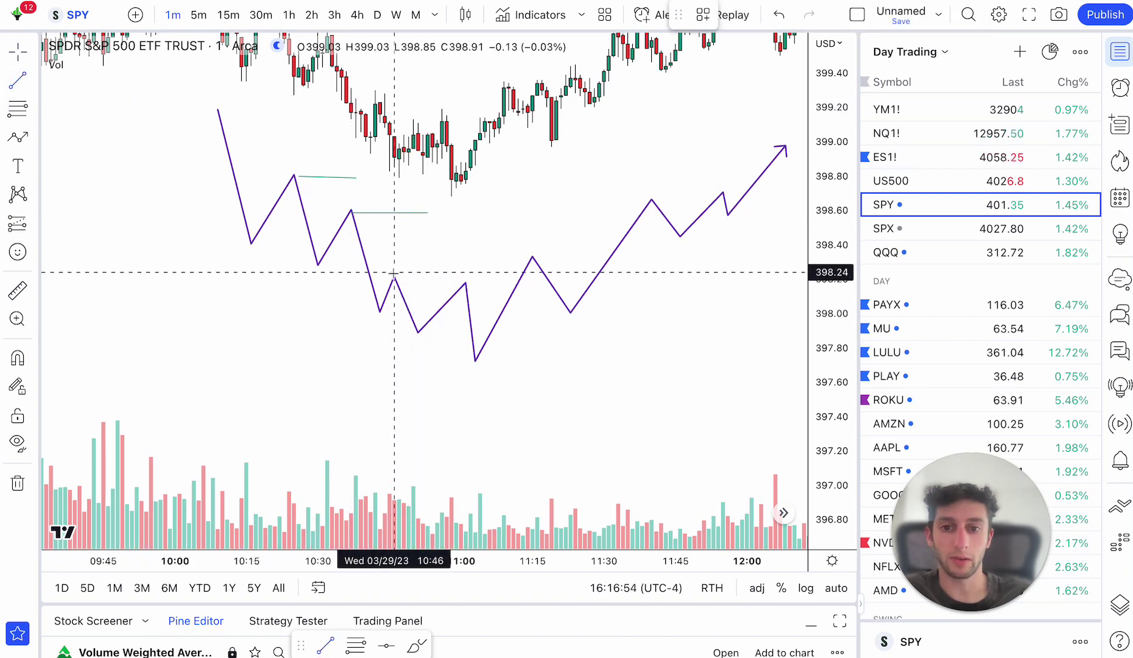
drag(394, 277, 485, 276)
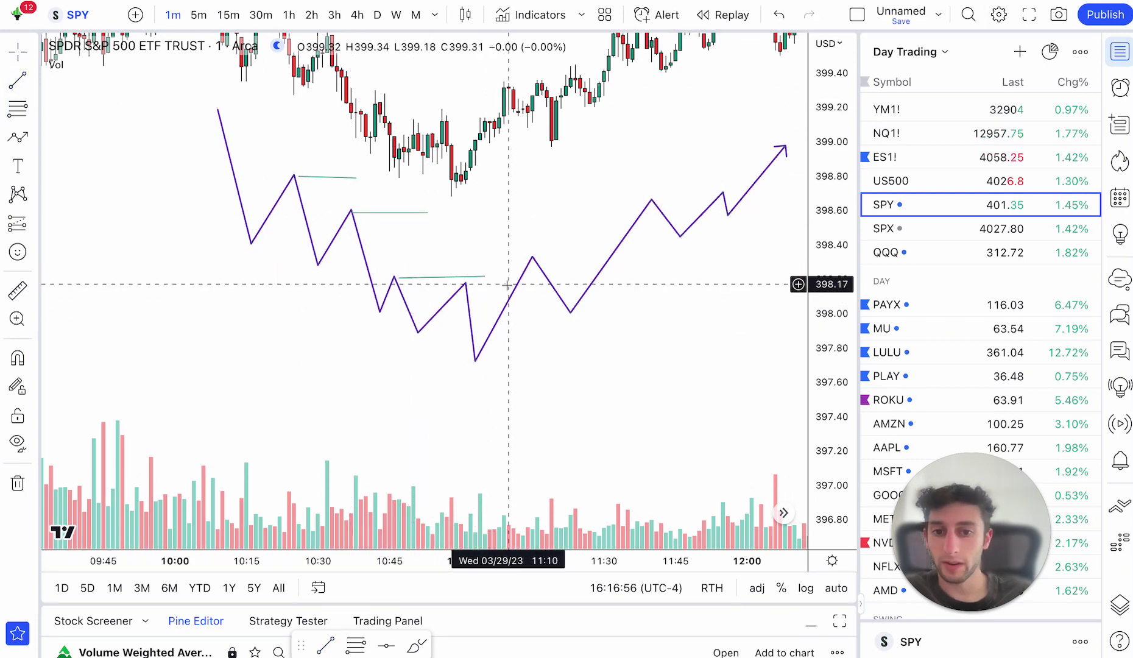
Step: Draw a trend line from the path's last lower high to the rising leg that breaks it, leaving its settings as they are
click(19, 79)
drag(465, 282, 549, 275)
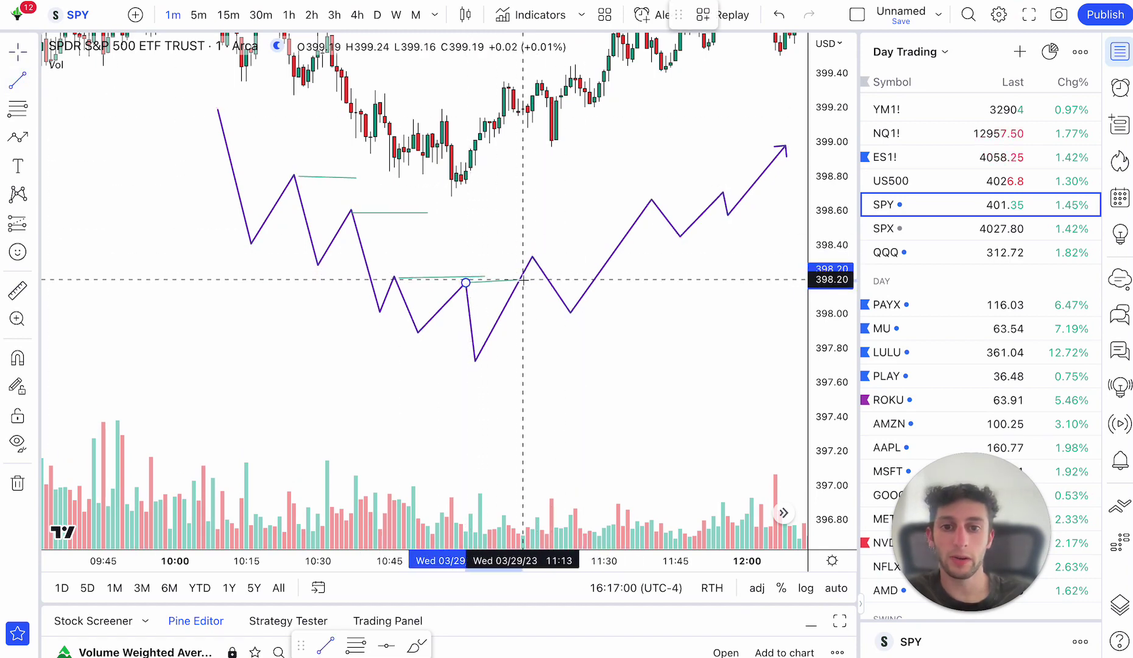
double_click(517, 283)
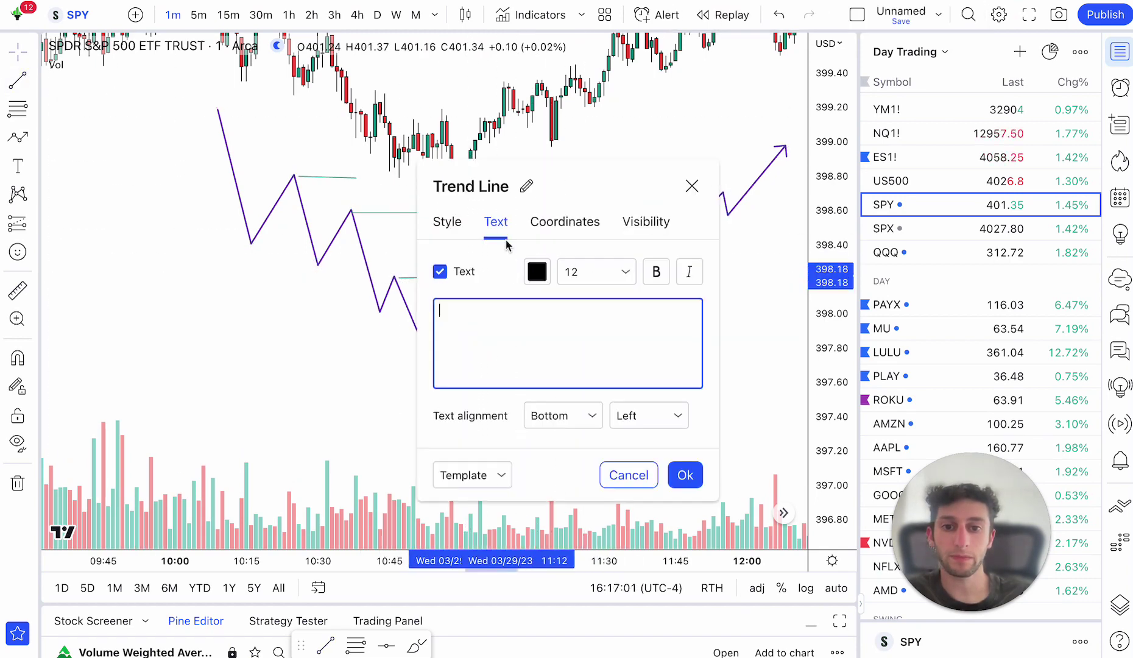
click(689, 189)
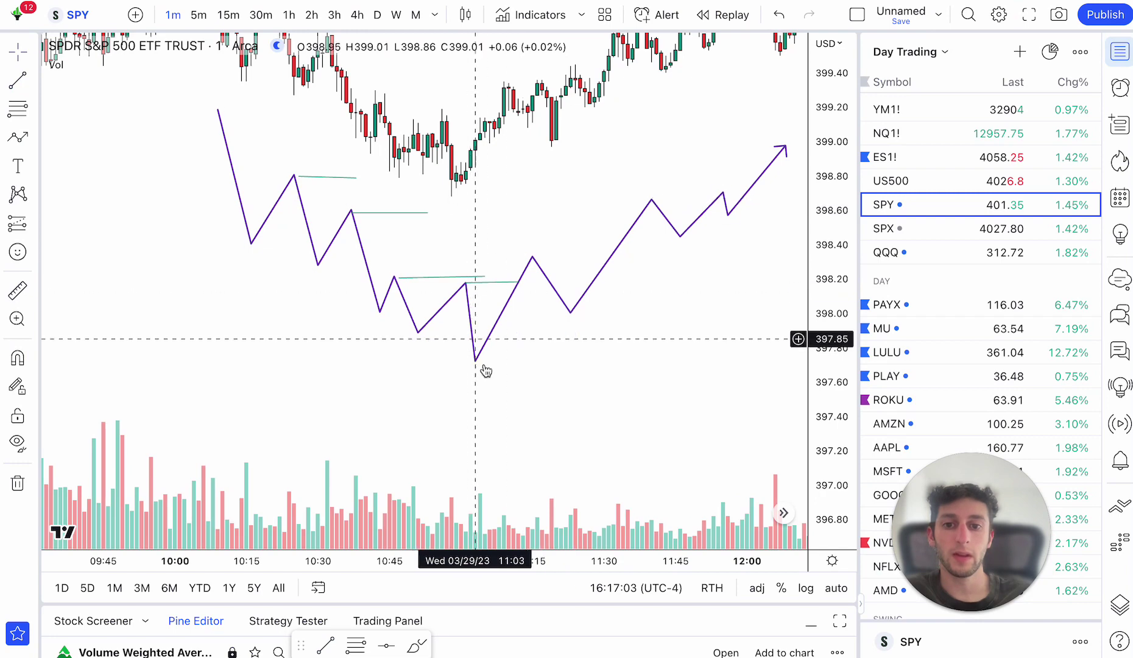
Step: Add the text label "Significant Low" just below the path's lowest point
click(18, 166)
click(466, 374)
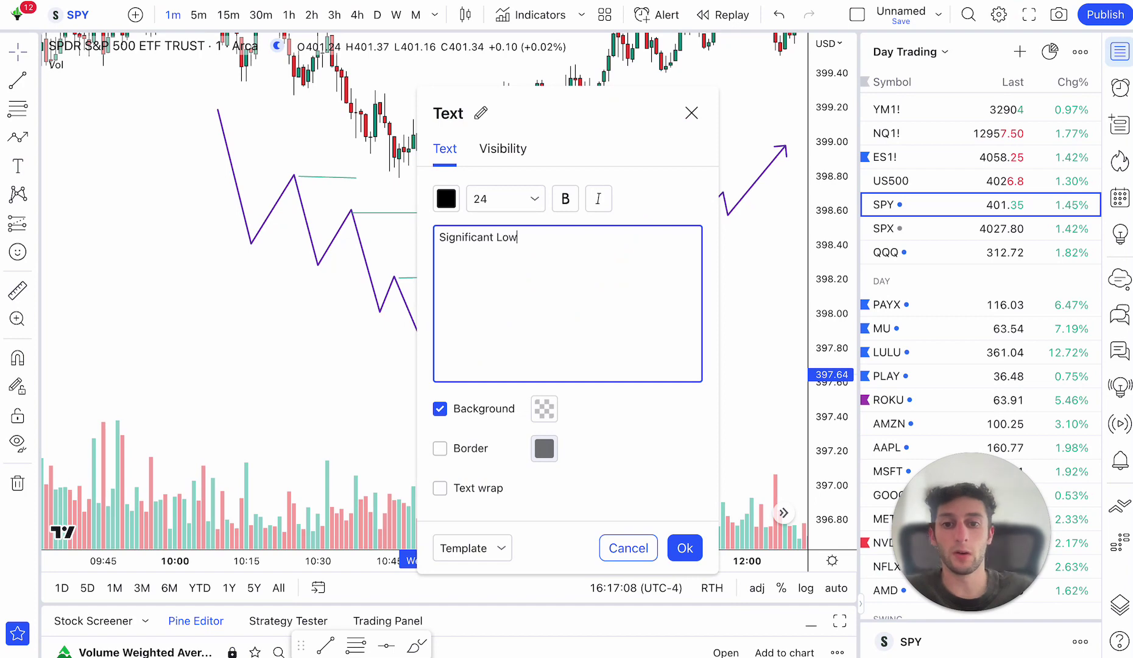
click(684, 548)
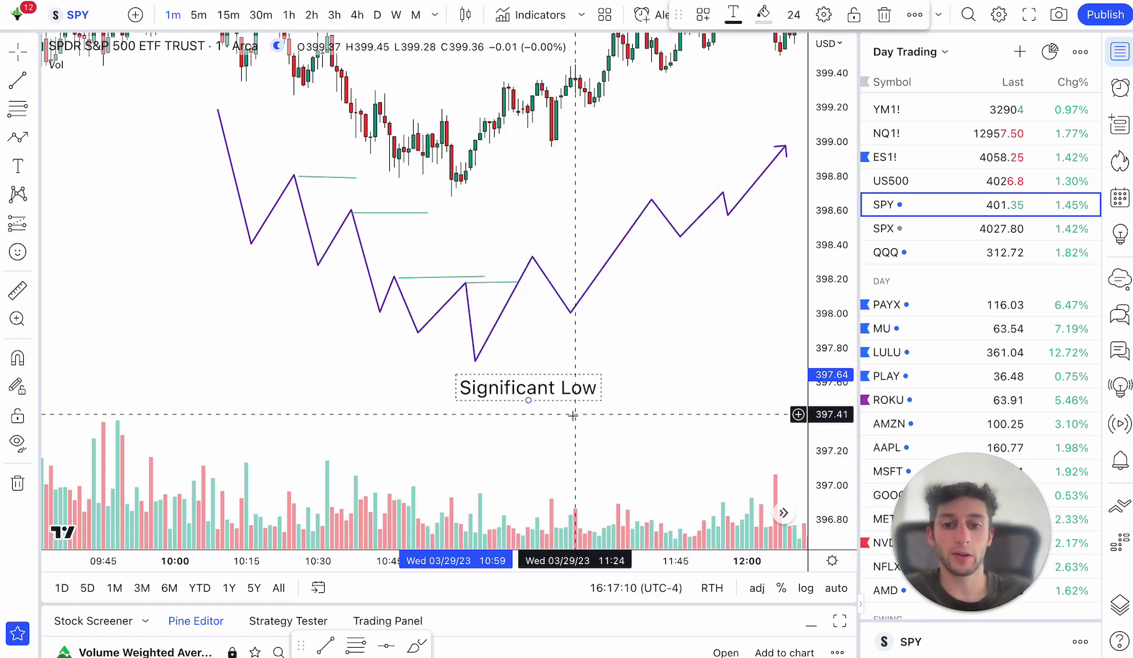
click(477, 362)
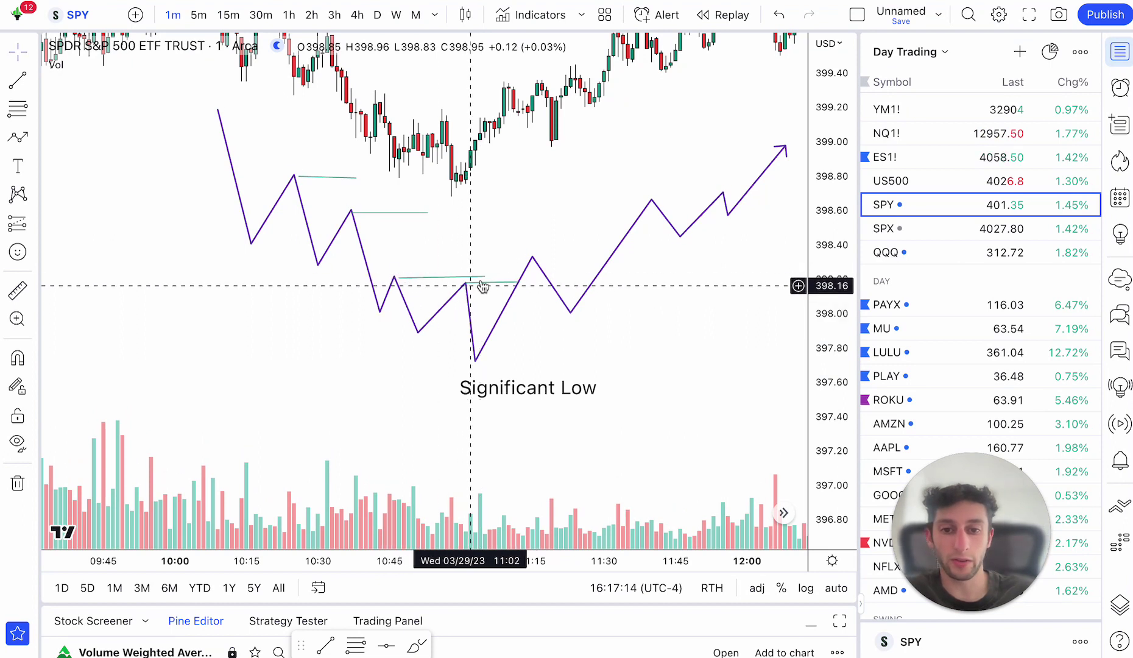
Step: Delete the purple path and its four short trend lines, keeping the "Significant Low" label
click(549, 282)
key(Delete)
click(518, 282)
key(Delete)
click(466, 278)
key(Delete)
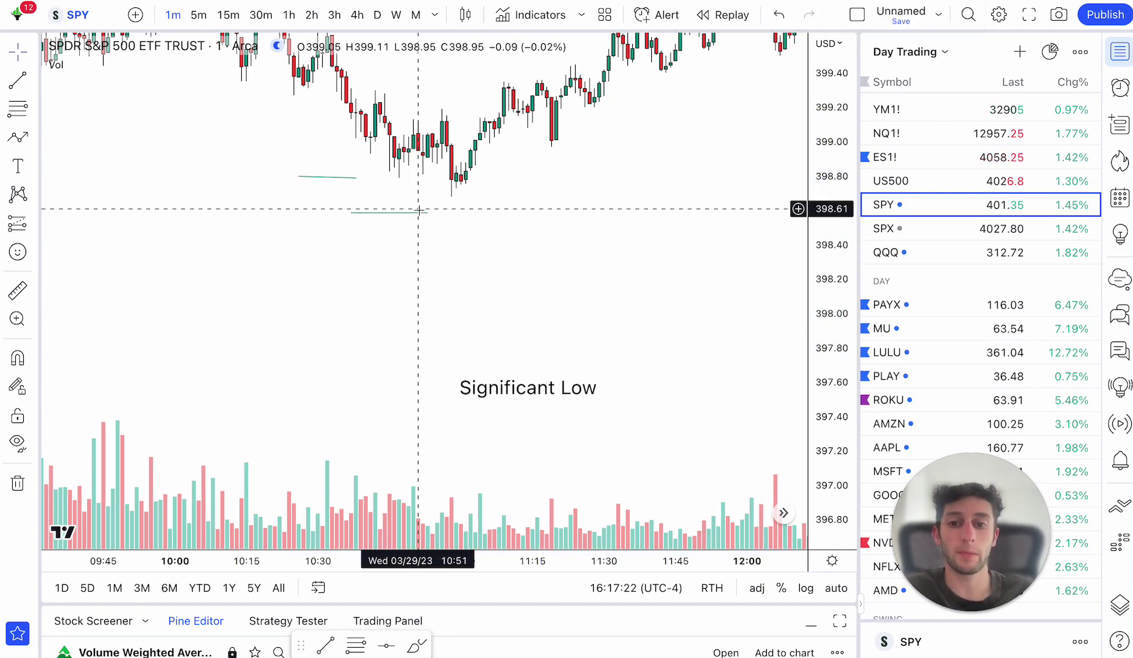
click(421, 212)
key(Delete)
click(347, 178)
key(Delete)
Step: Draw a horizontal trend line at 399.19 from the last lower high near 10:56 to about 11:07, where candles break it
drag(497, 215, 530, 363)
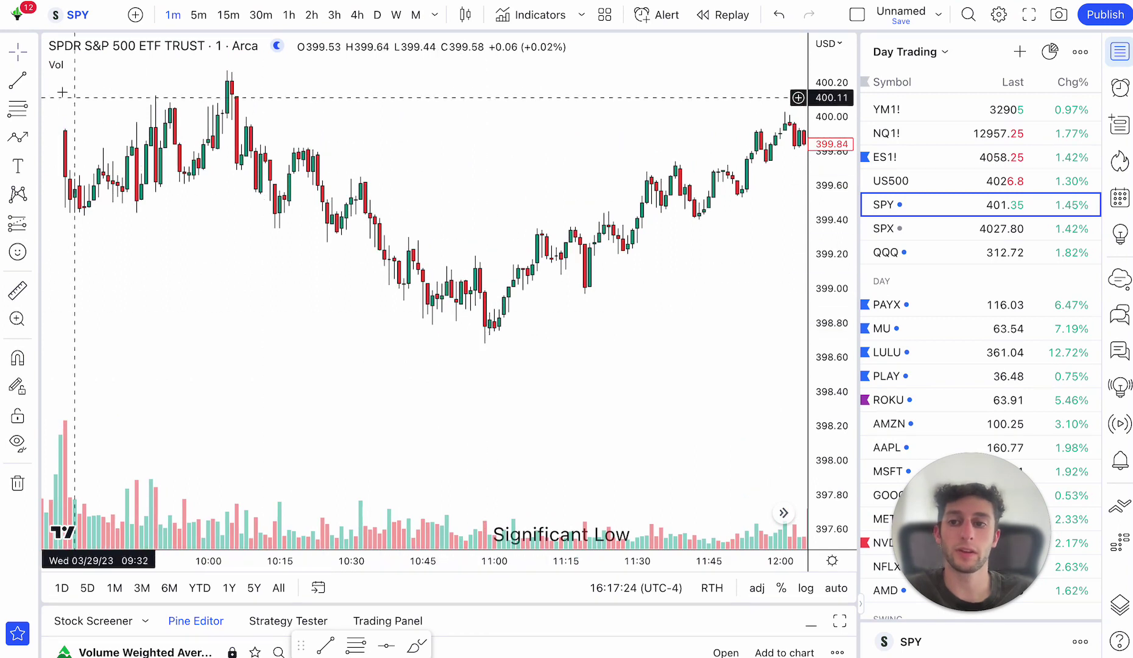
key(alt+t)
click(475, 255)
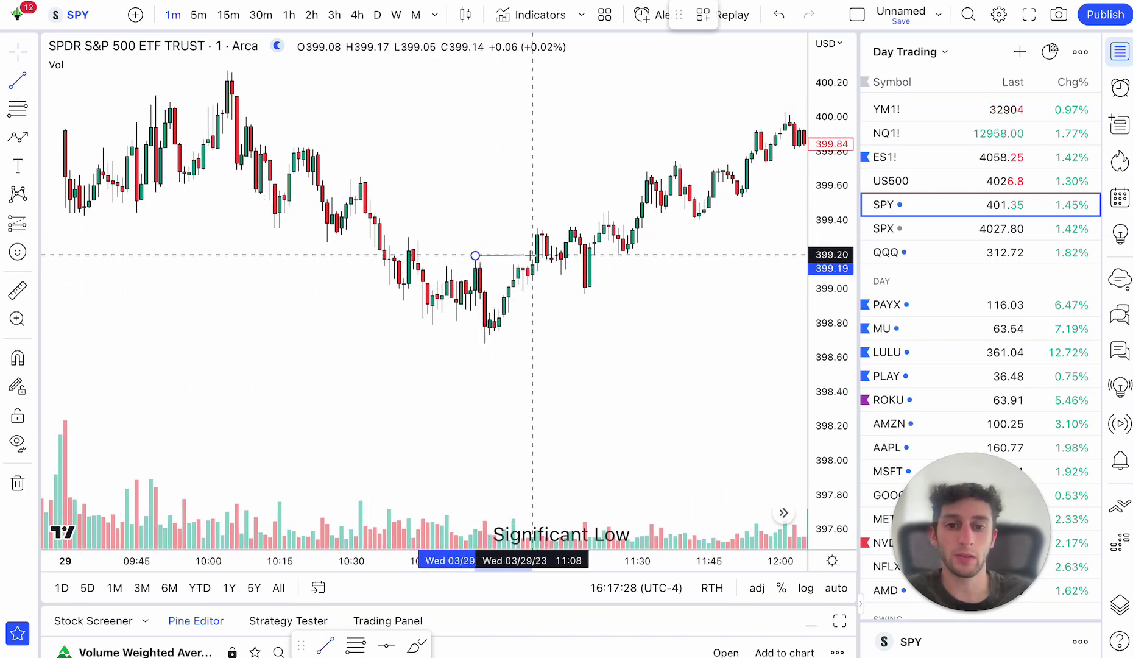
click(531, 255)
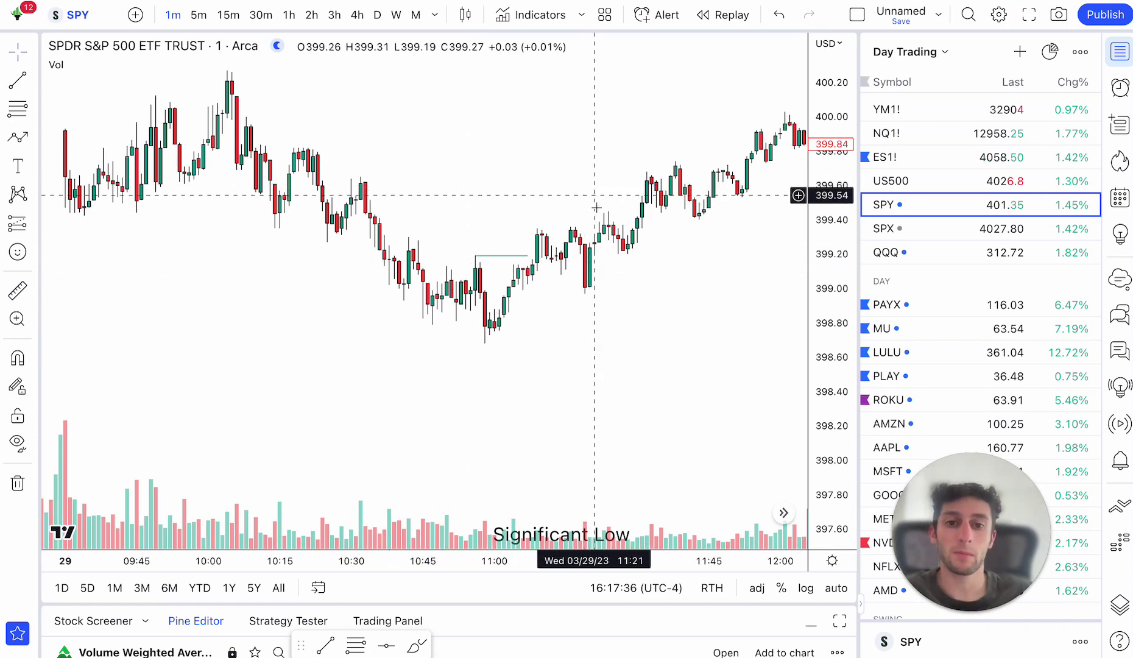
Step: Draw a Fibonacci retracement from the 398.69 low to the 399.34 high, and remove it again
click(17, 108)
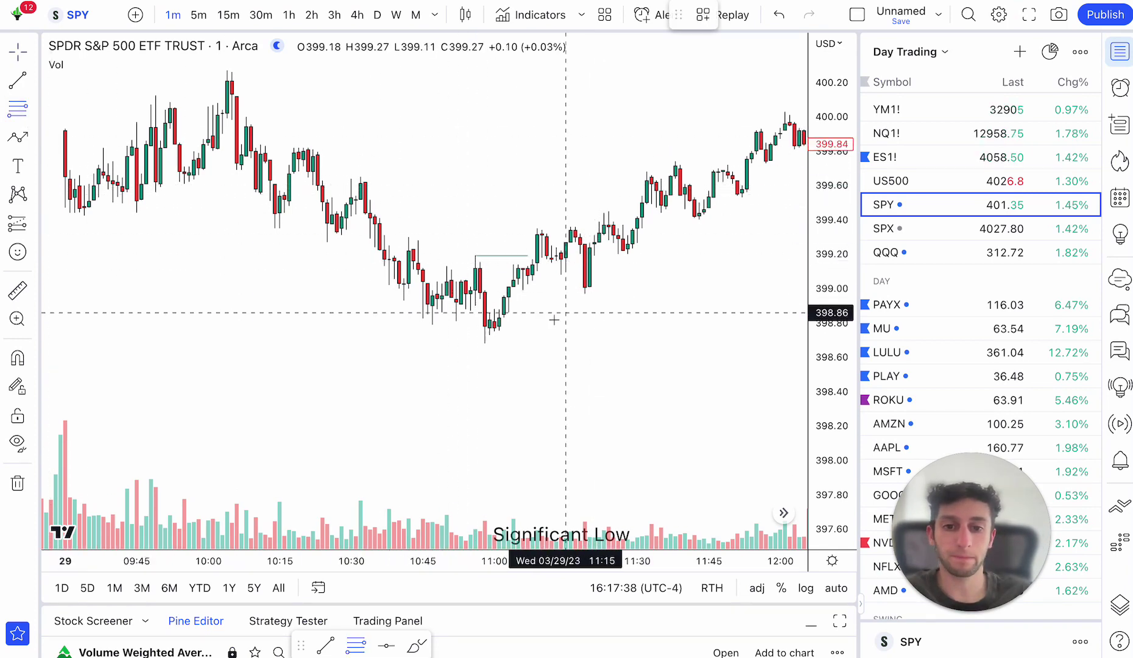
click(489, 341)
click(532, 230)
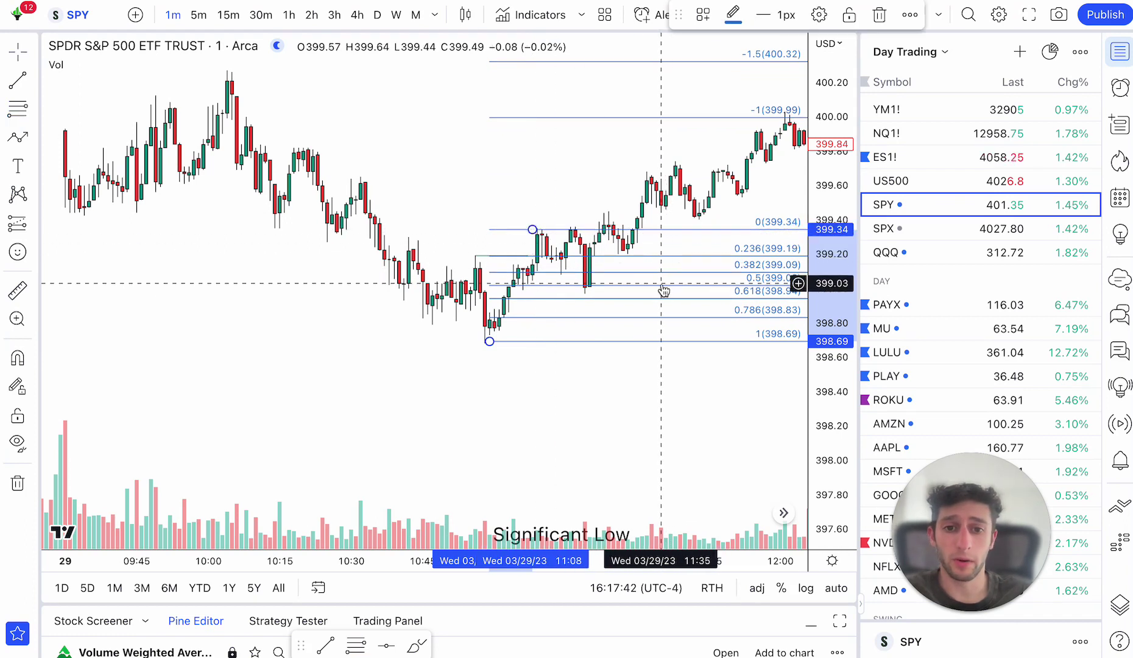
key(Delete)
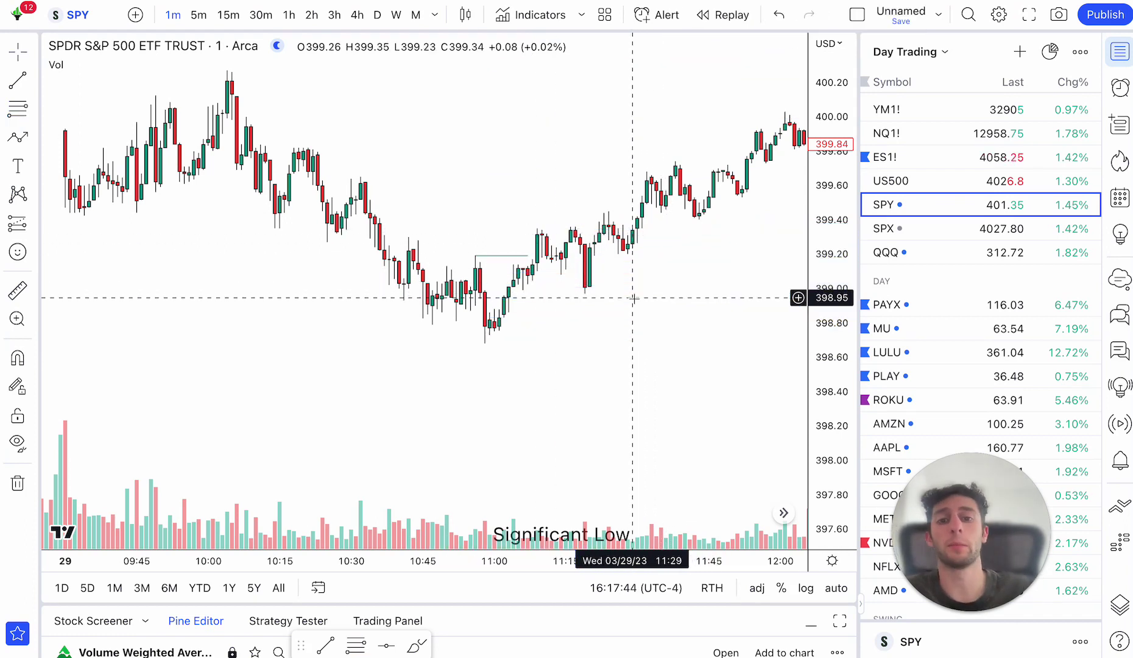
Step: Delete the short trend line at 399.19
click(520, 255)
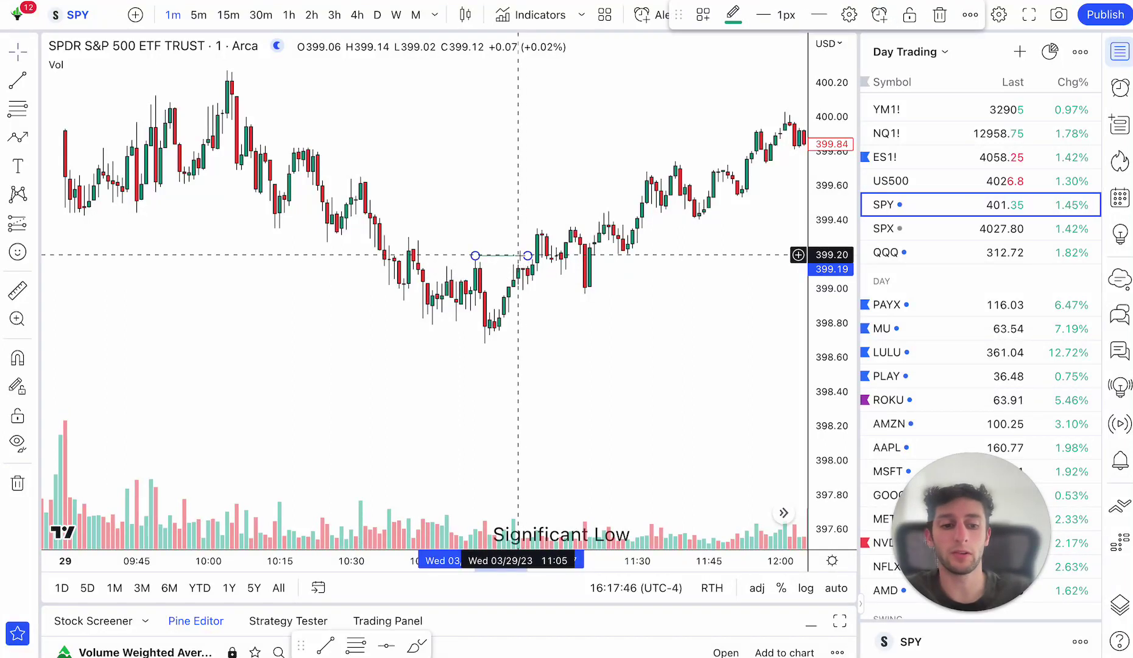
key(Delete)
Step: Draw a rectangle beside the rally off the 11:00 low, and remove it again
click(20, 137)
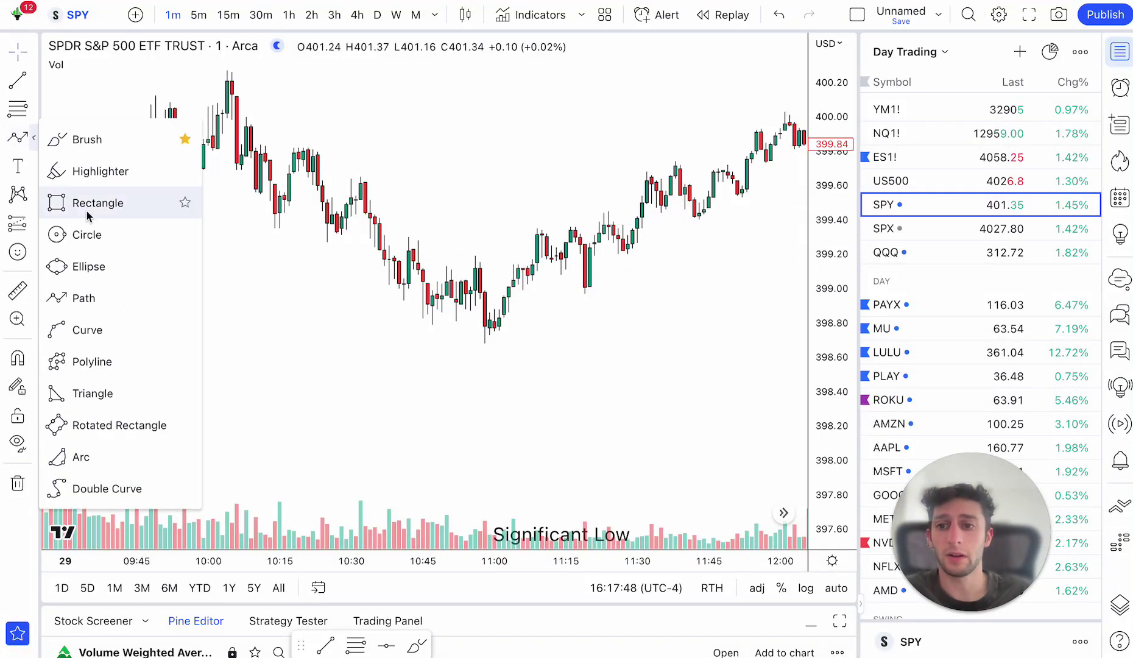
click(91, 199)
mouse_move(517, 267)
mouse_down()
mouse_move(595, 288)
mouse_move(574, 335)
mouse_move(525, 362)
mouse_move(546, 328)
mouse_up()
key(Delete)
Step: Place a long position at 11:21 with entry at 399.06, target at 399.38 and stop at 398.67, below the significant low
scroll(597, 323, down, 3)
scroll(526, 361, up, 3)
click(18, 223)
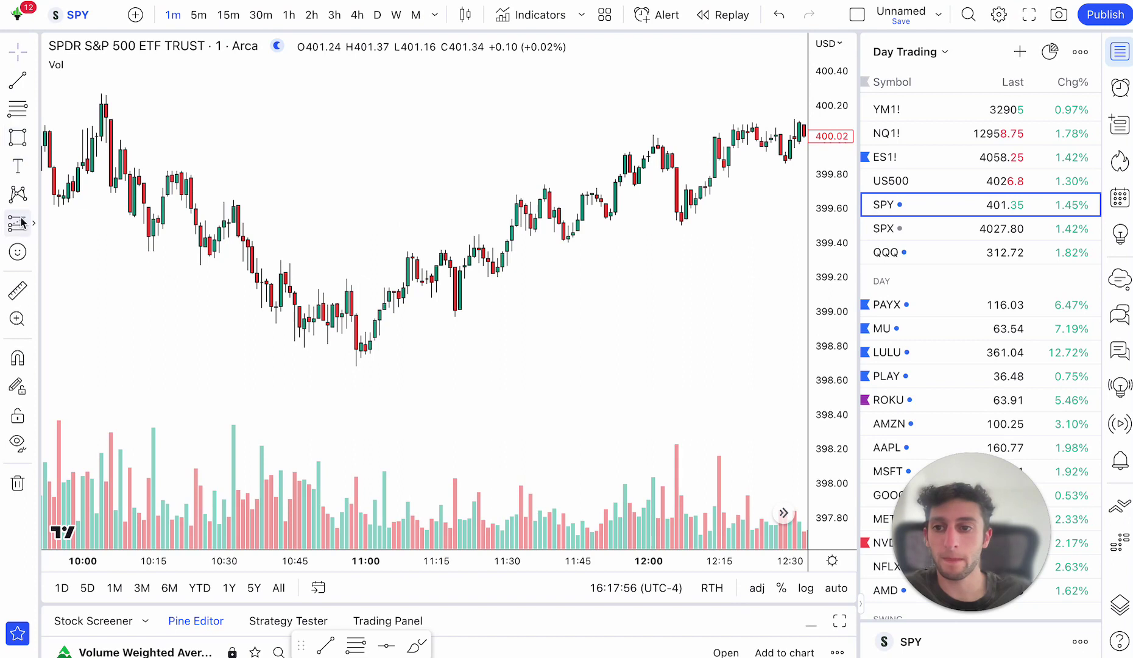
click(464, 301)
drag(464, 353, 451, 368)
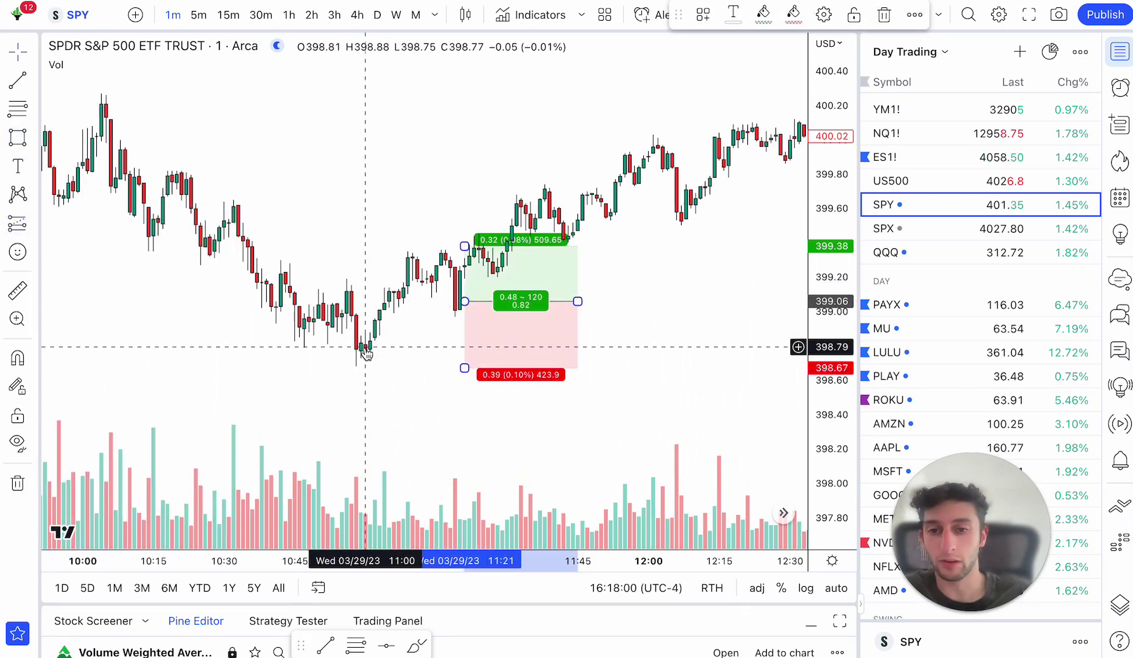
Step: Draw a horizontal trend line at 399.63 from the 10:33 swing high to about 11:22, above the long position
click(17, 84)
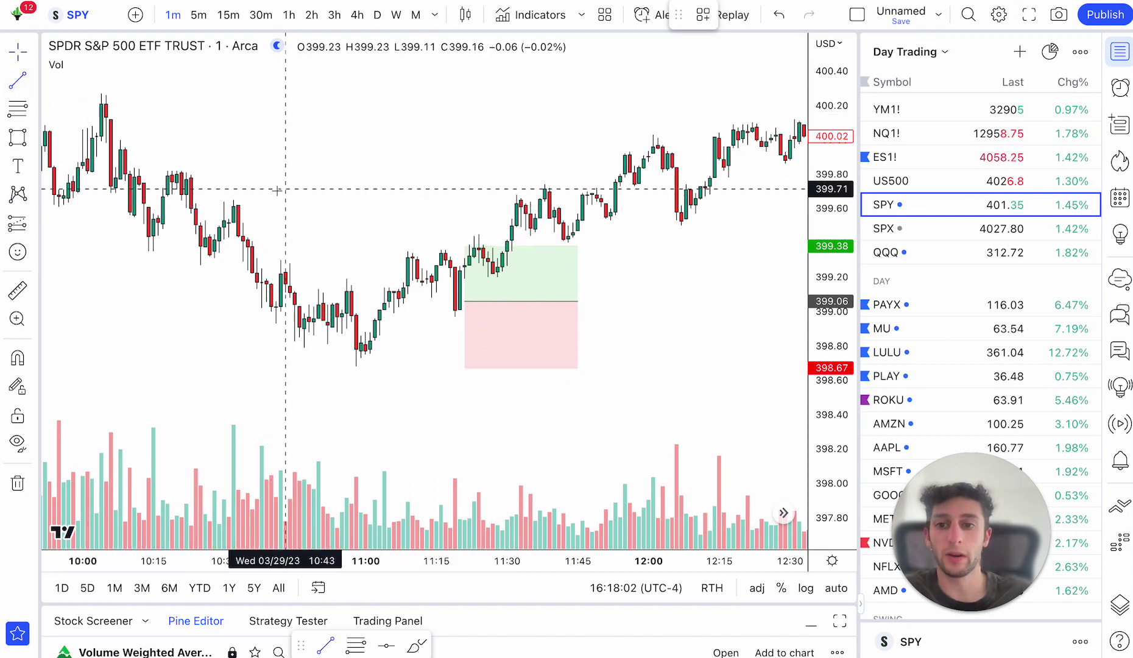
click(238, 202)
click(469, 202)
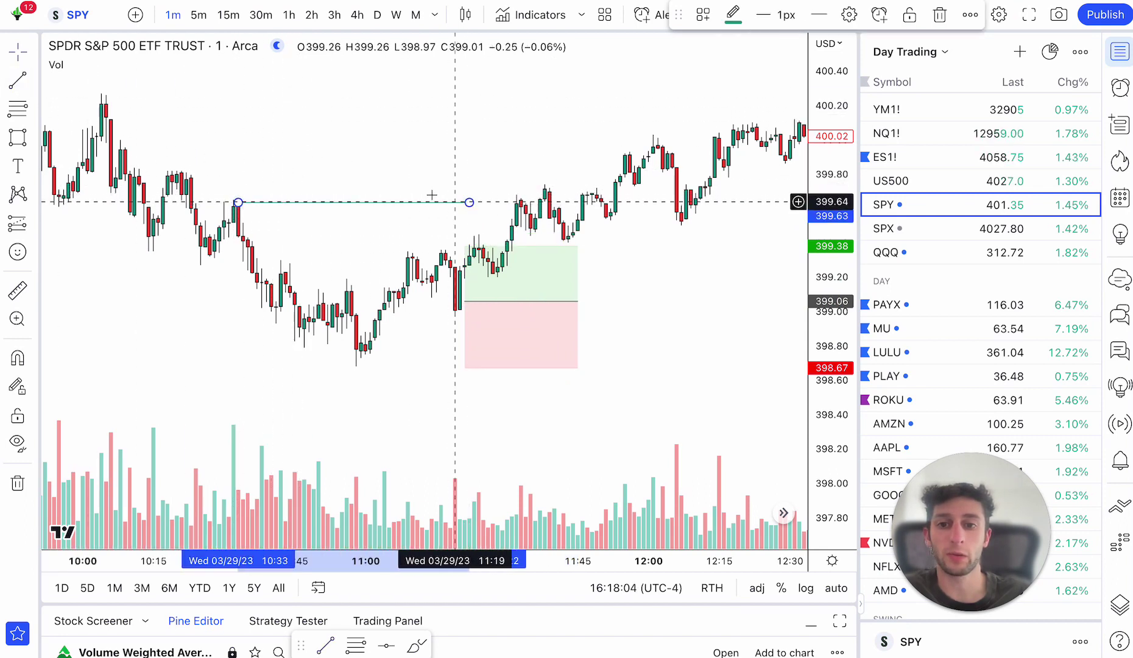
Step: Draw a horizontal trend line at 399.82 from the 10:20 swing high to 11:52, and extend the 399.63 line to about 11:29
click(428, 194)
click(17, 79)
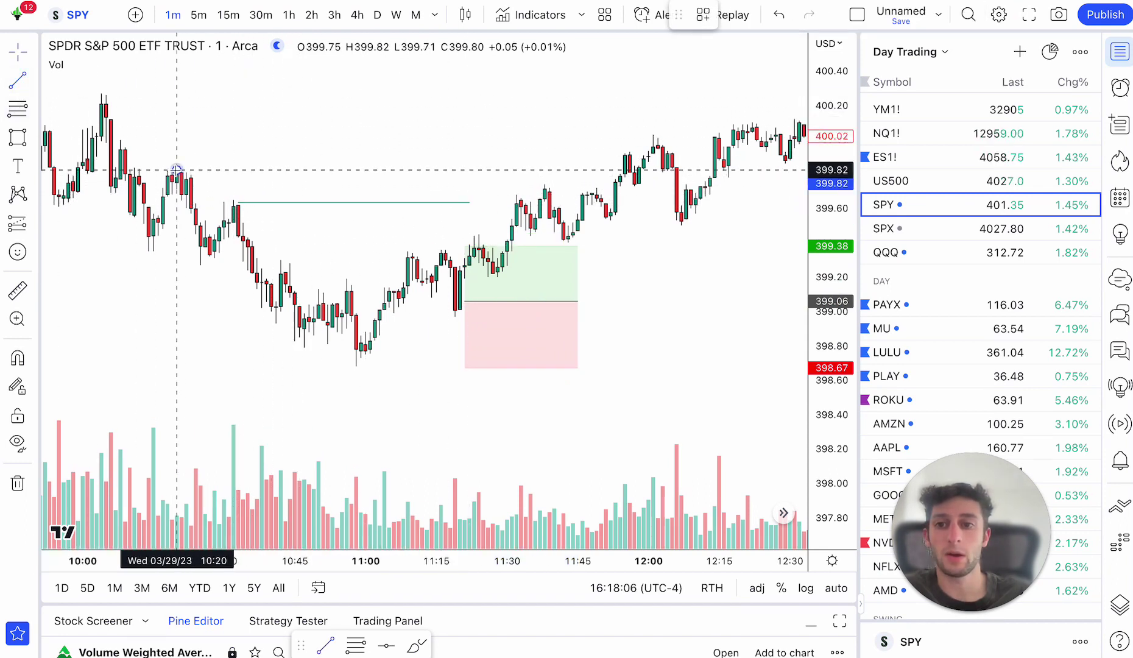
drag(177, 170, 610, 170)
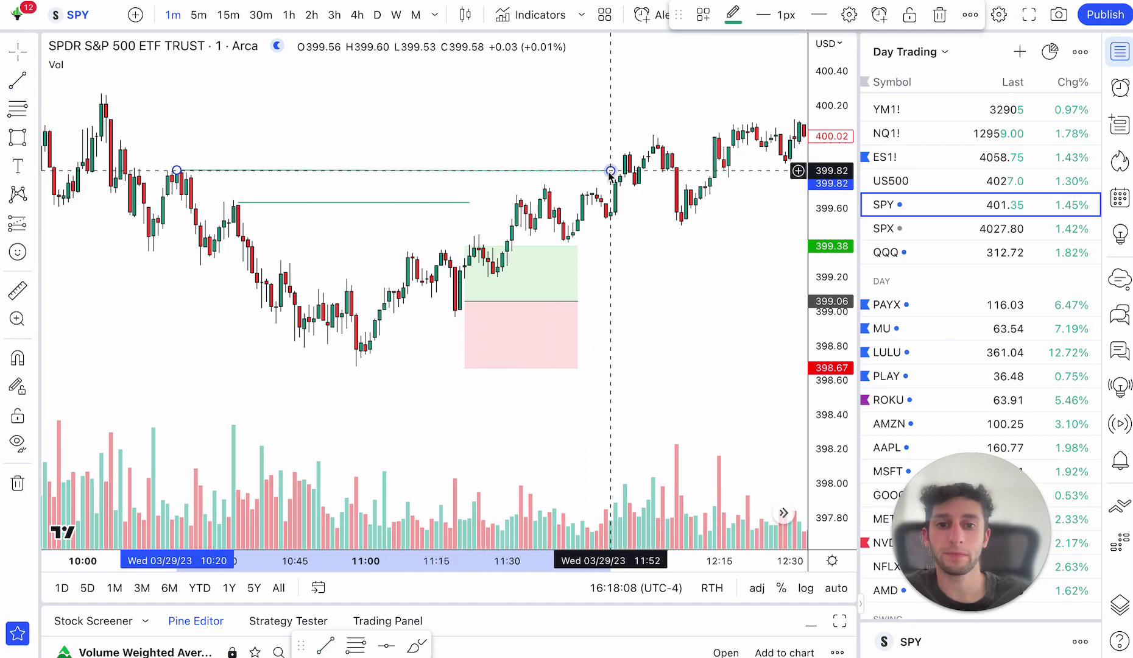
drag(469, 202, 503, 201)
click(489, 188)
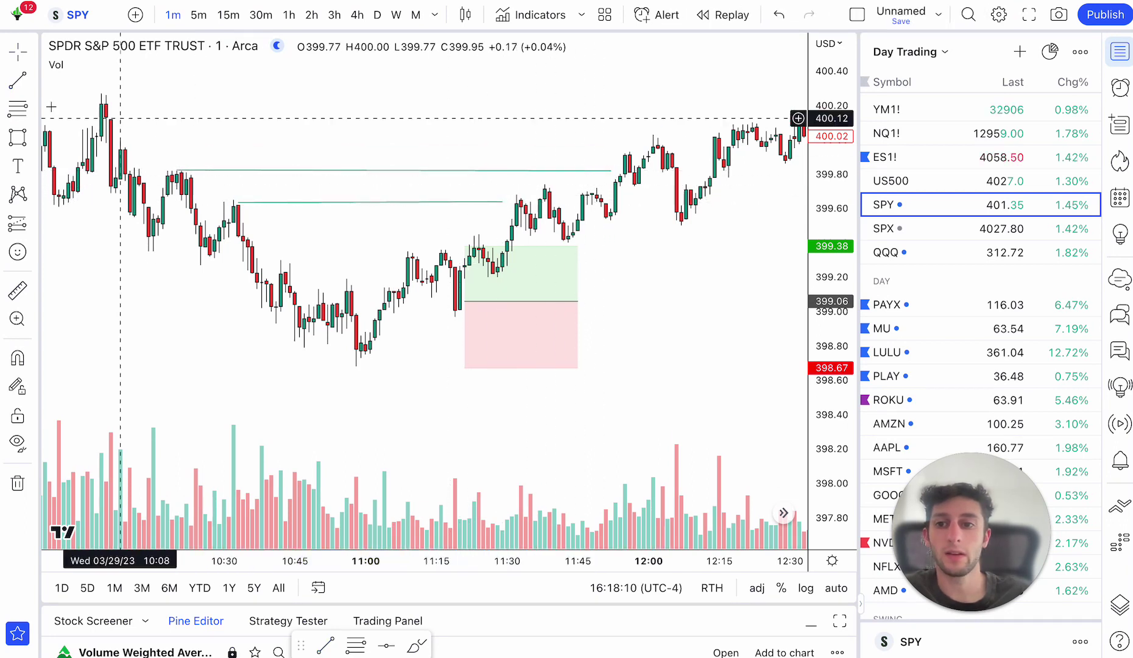
Step: Draw a zigzag path along the lower highs and lower lows from about 10:03 to 10:54, and remove it again
click(30, 138)
click(82, 296)
click(98, 112)
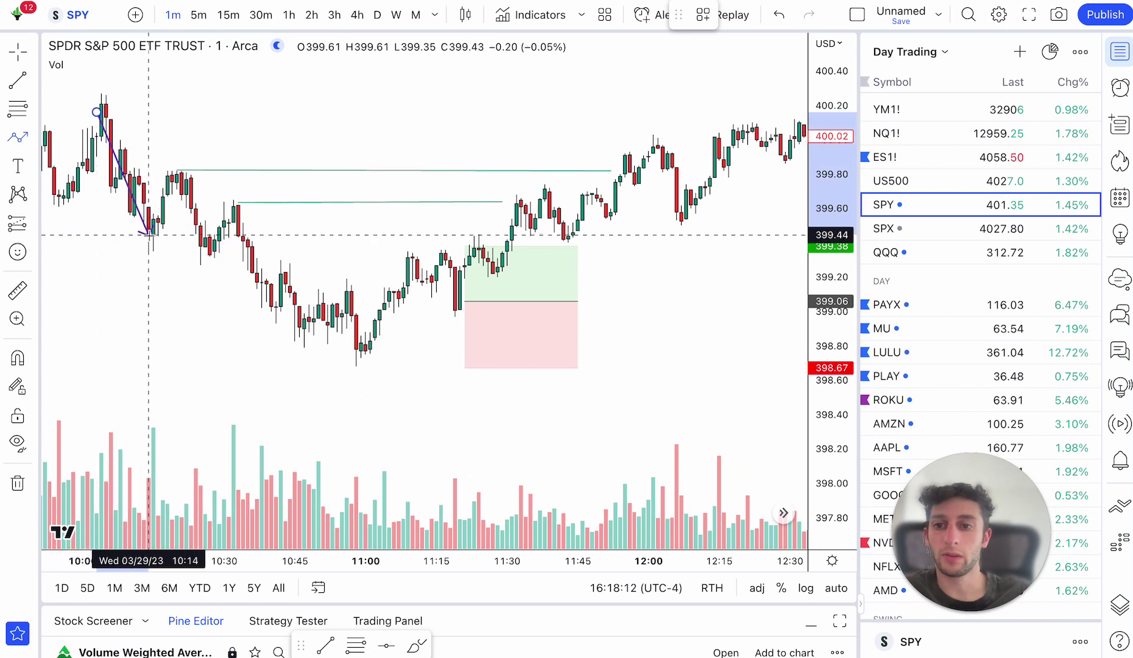
click(153, 233)
click(176, 190)
click(209, 254)
click(237, 212)
click(276, 310)
click(285, 277)
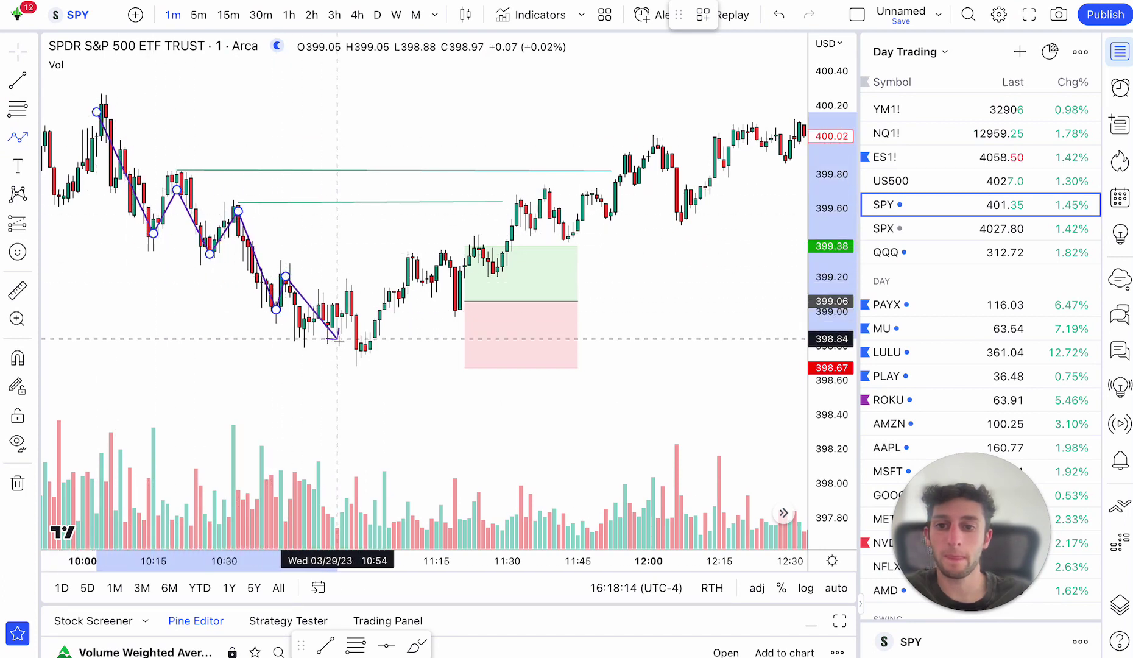
double_click(337, 339)
key(Delete)
Step: Draw a horizontal trend line at 400.00 from the 10:08 swing high to about 12:00
key(alt+t)
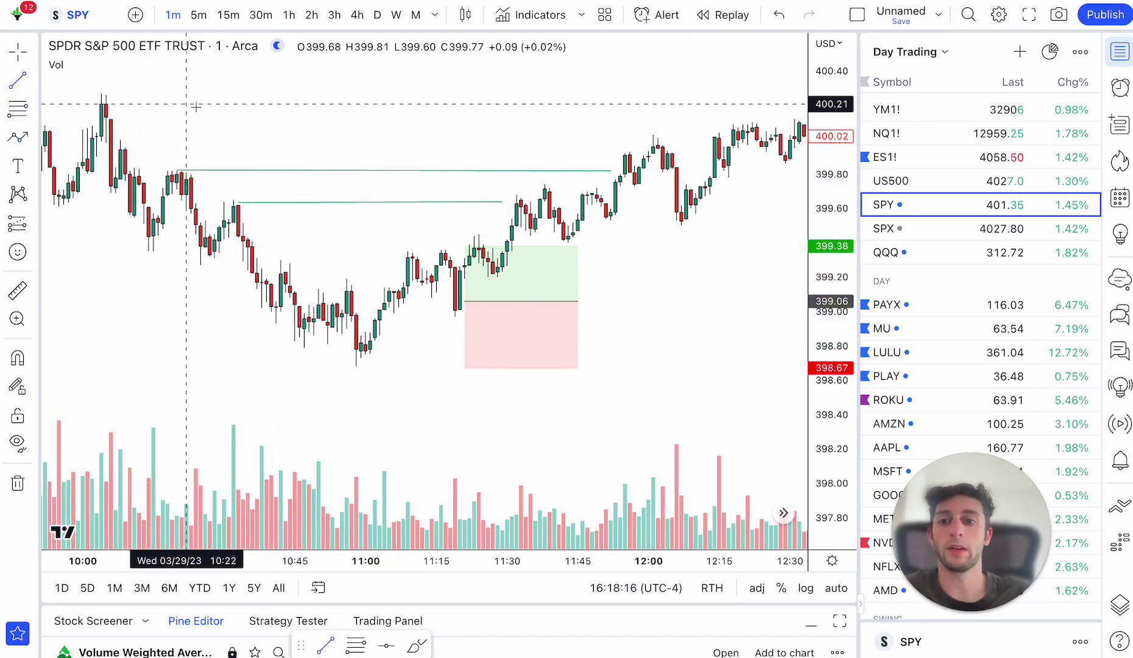
click(120, 139)
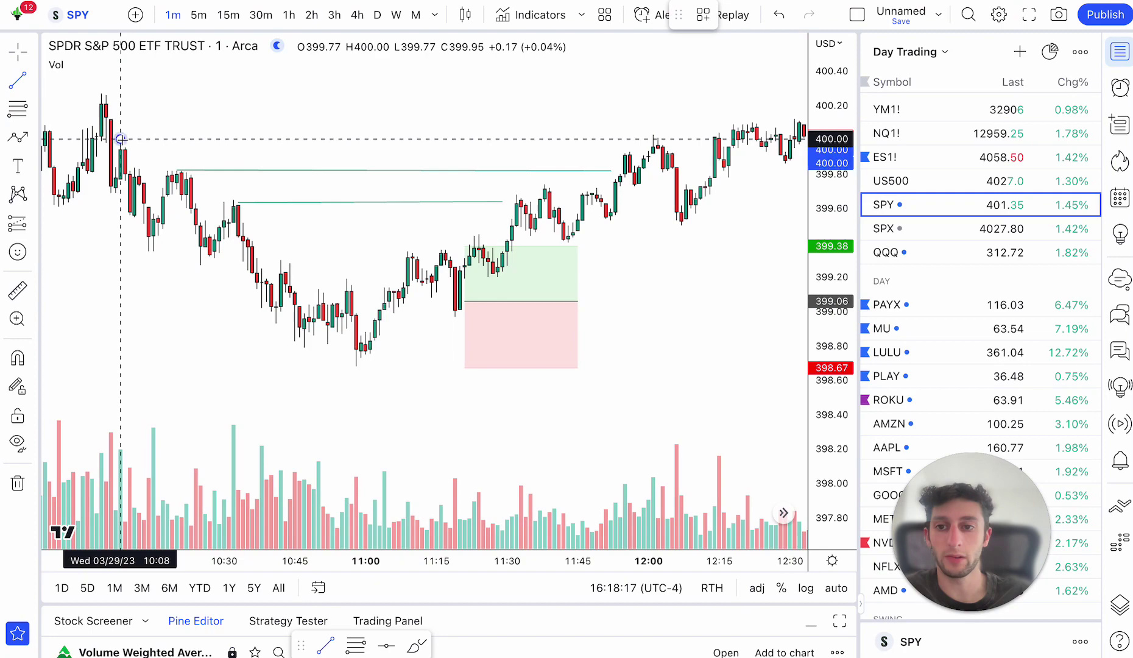
click(649, 142)
Step: Delete the three horizontal trend lines at the swing highs and the long position from the chart
drag(608, 97, 439, 104)
scroll(440, 104, down, 5)
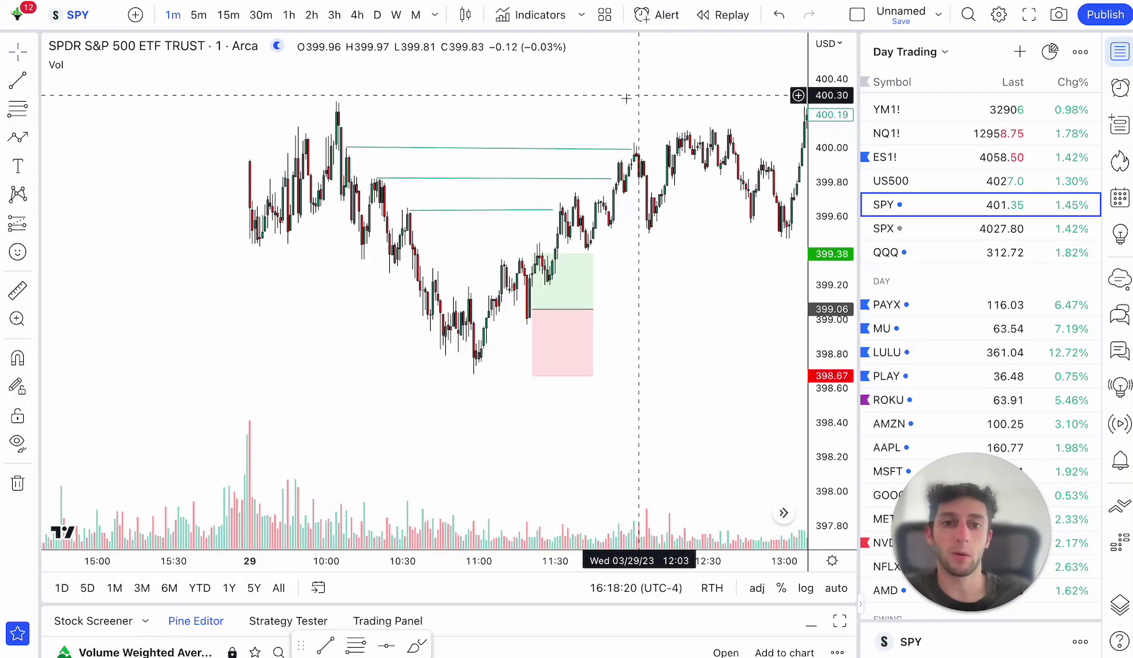
drag(634, 96, 430, 113)
drag(513, 78, 517, 183)
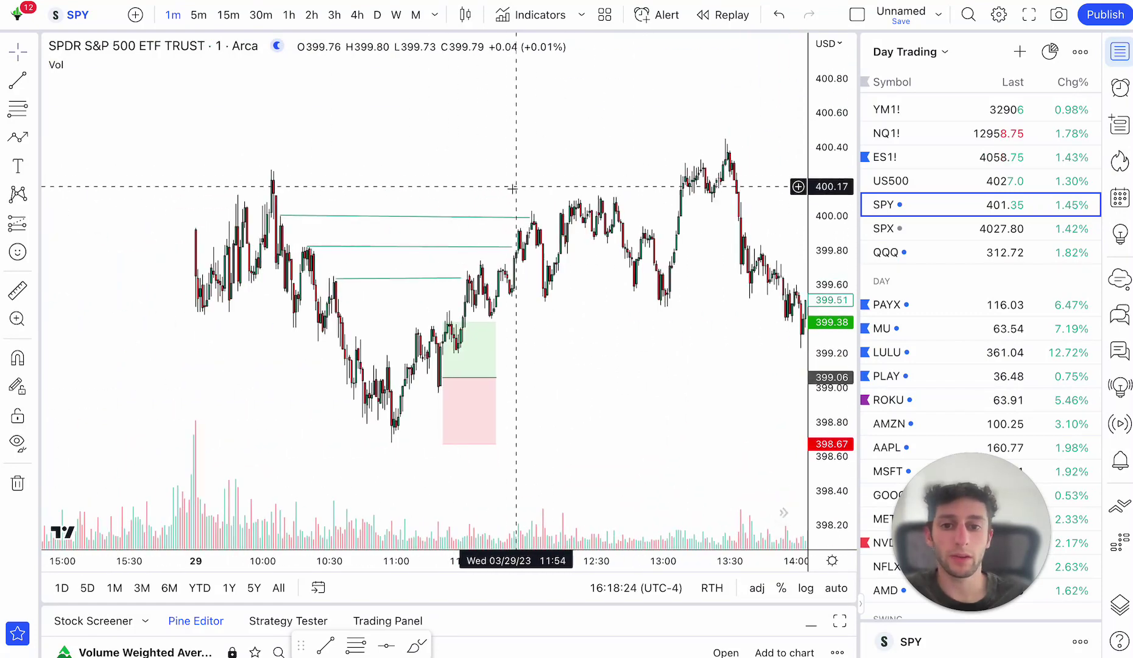
click(485, 218)
key(Delete)
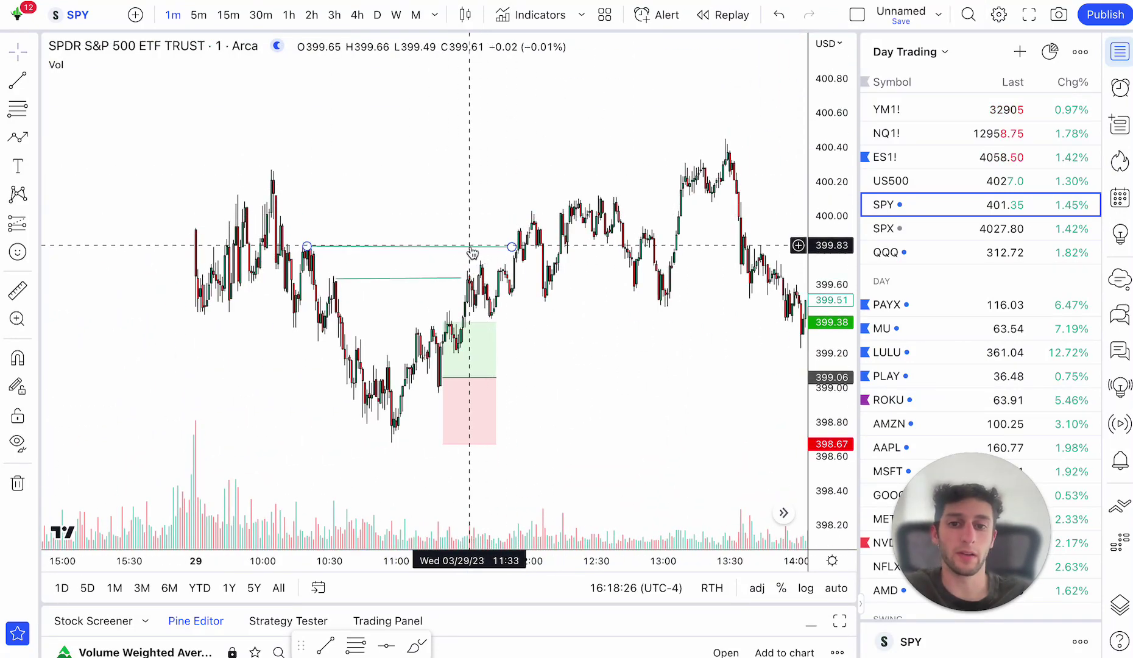
click(470, 247)
key(Delete)
click(452, 277)
key(Delete)
drag(453, 274, 596, 206)
click(604, 280)
key(Delete)
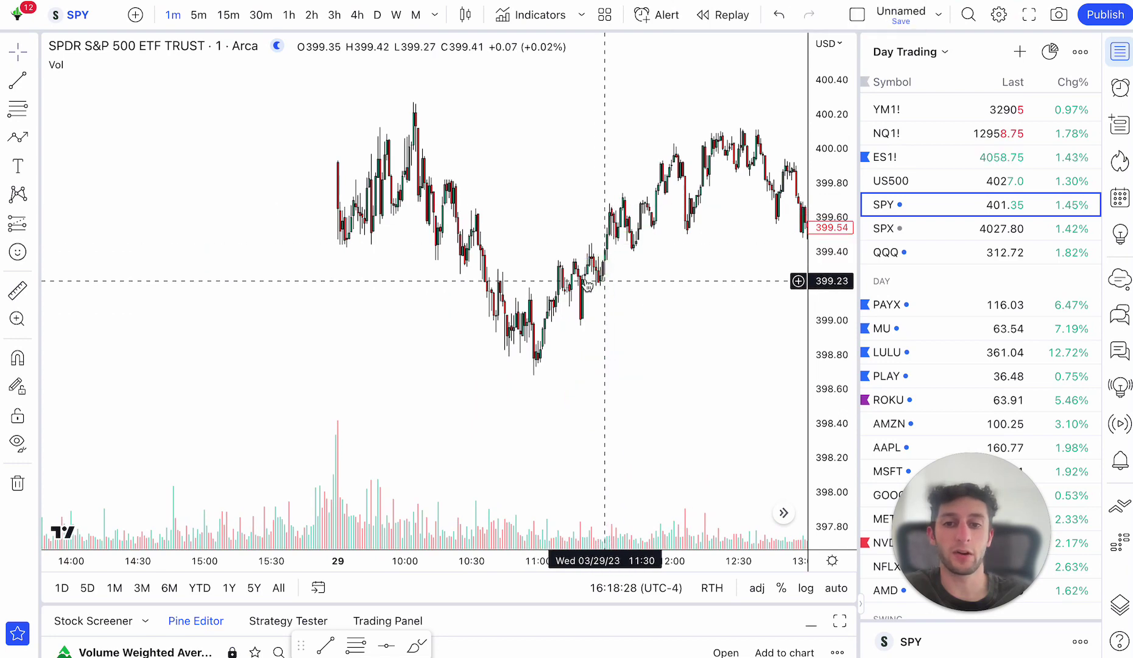
scroll(528, 198, up, 3)
drag(511, 360, 532, 381)
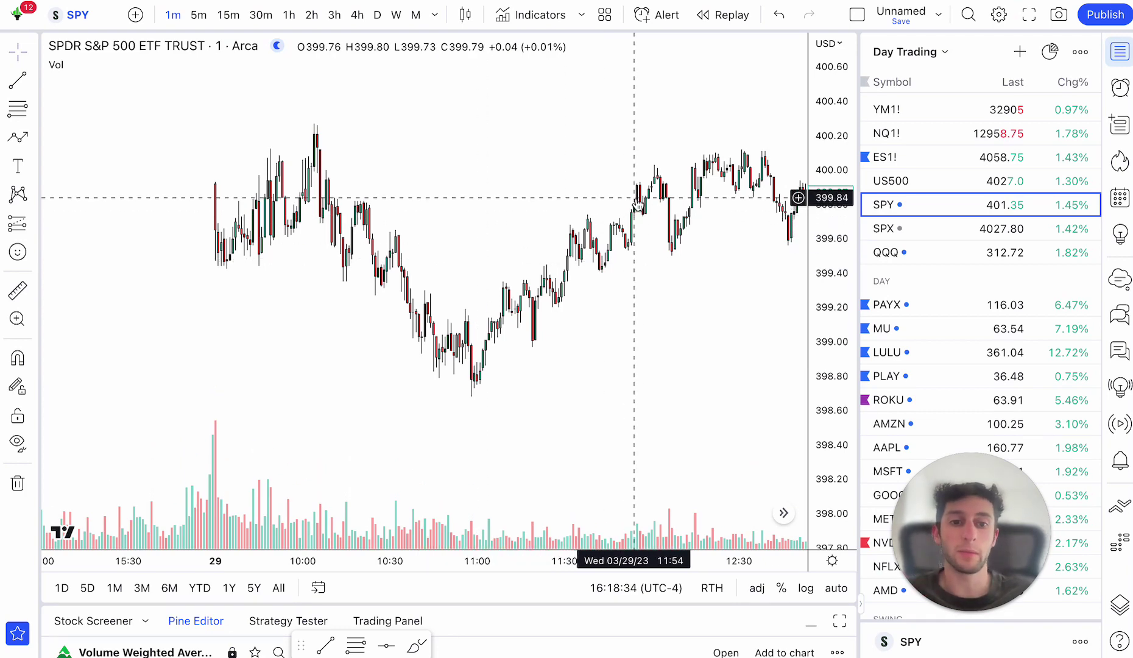
scroll(647, 211, down, 5)
drag(670, 238, 529, 111)
drag(567, 287, 536, 332)
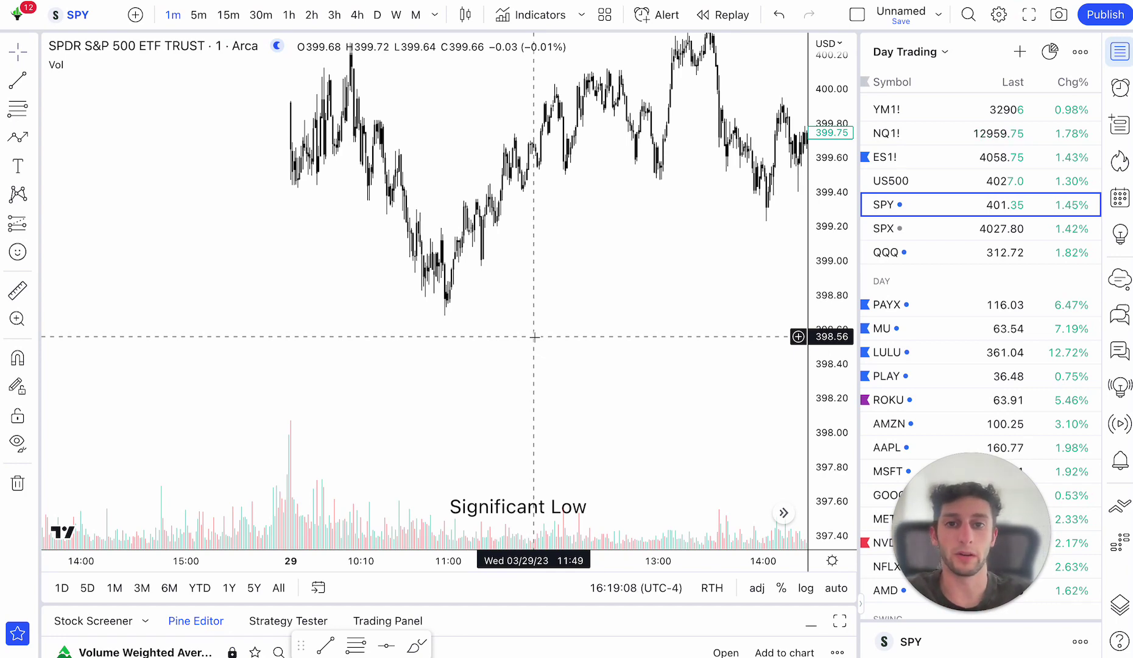
drag(556, 236, 448, 260)
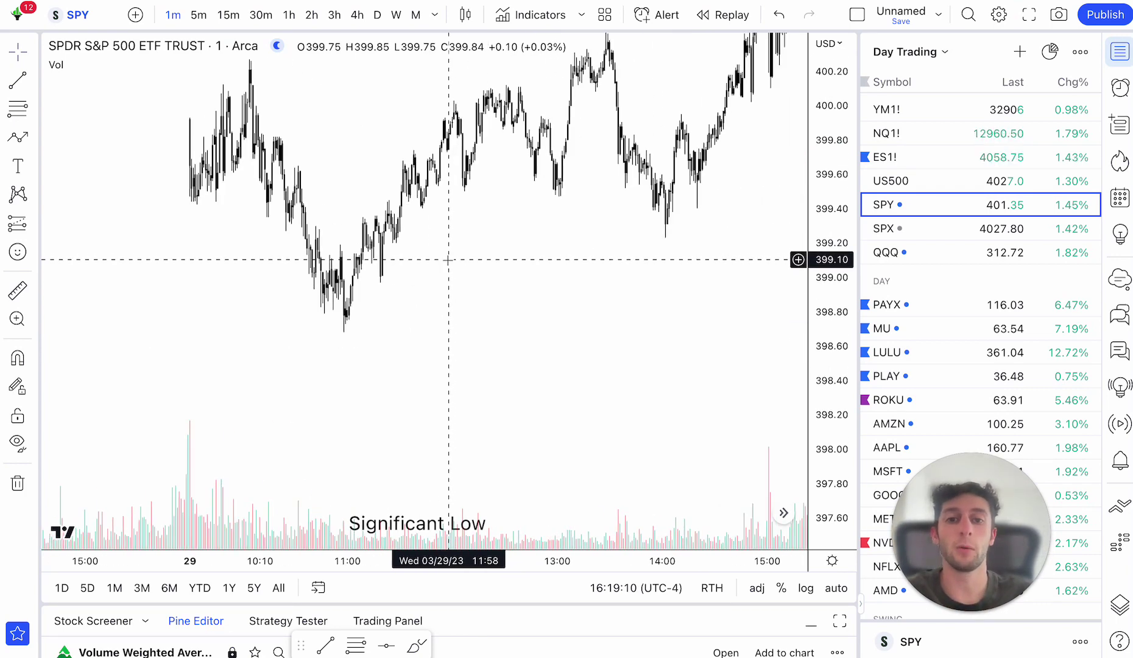